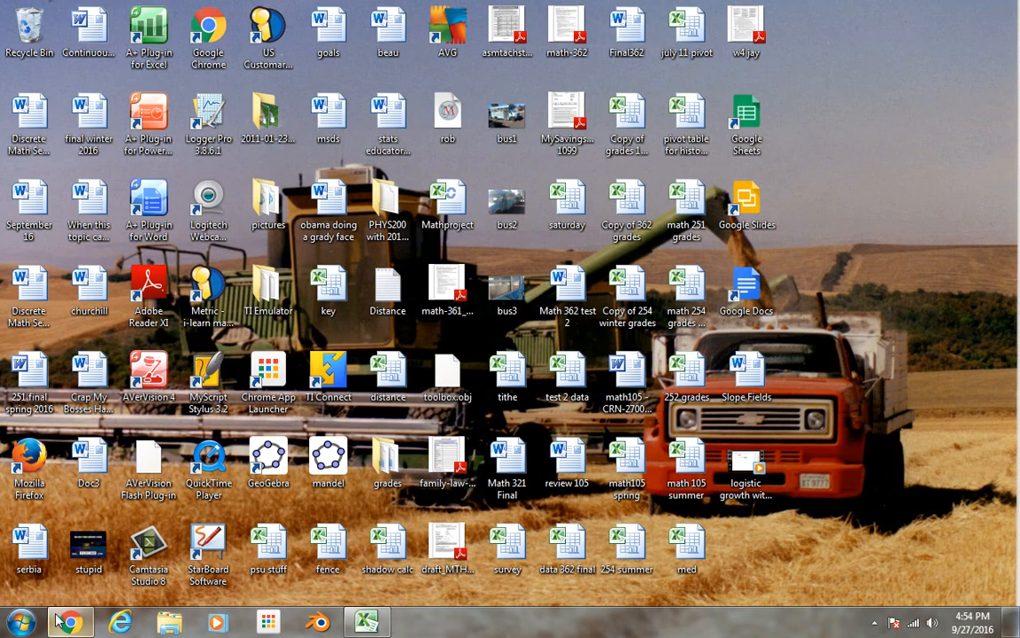
Bring up the screen recorder, switch to the pivot table data workbook in Excel, and minimize the recorder window
click(20, 623)
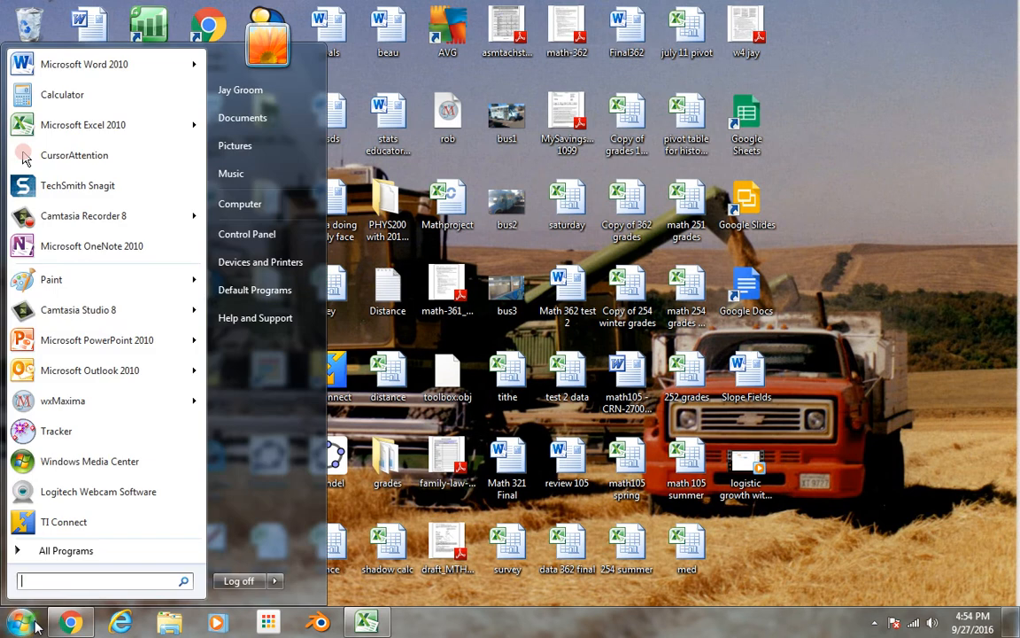
click(73, 223)
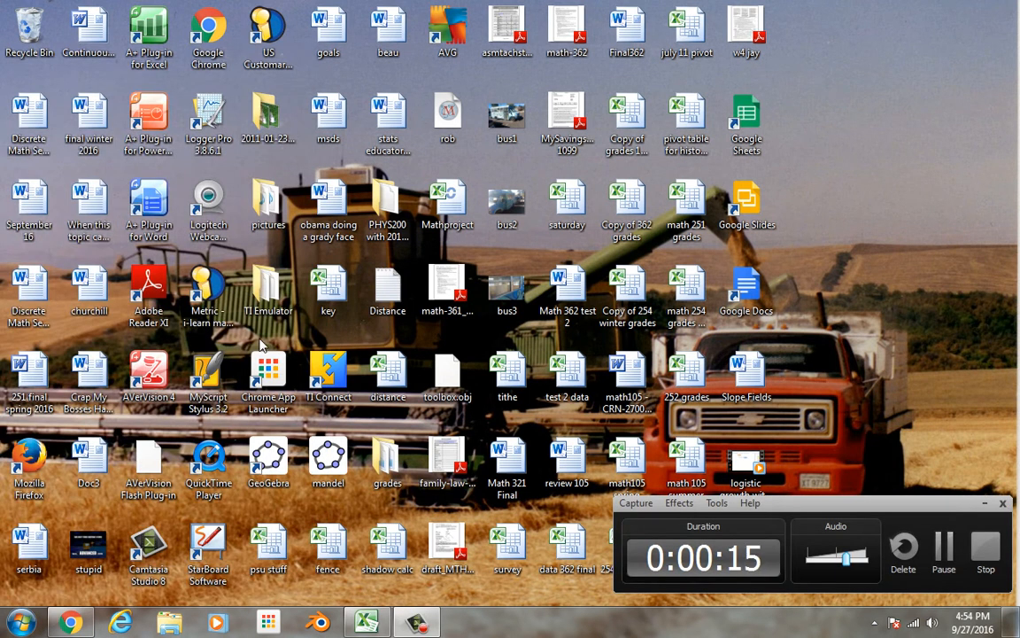
click(367, 623)
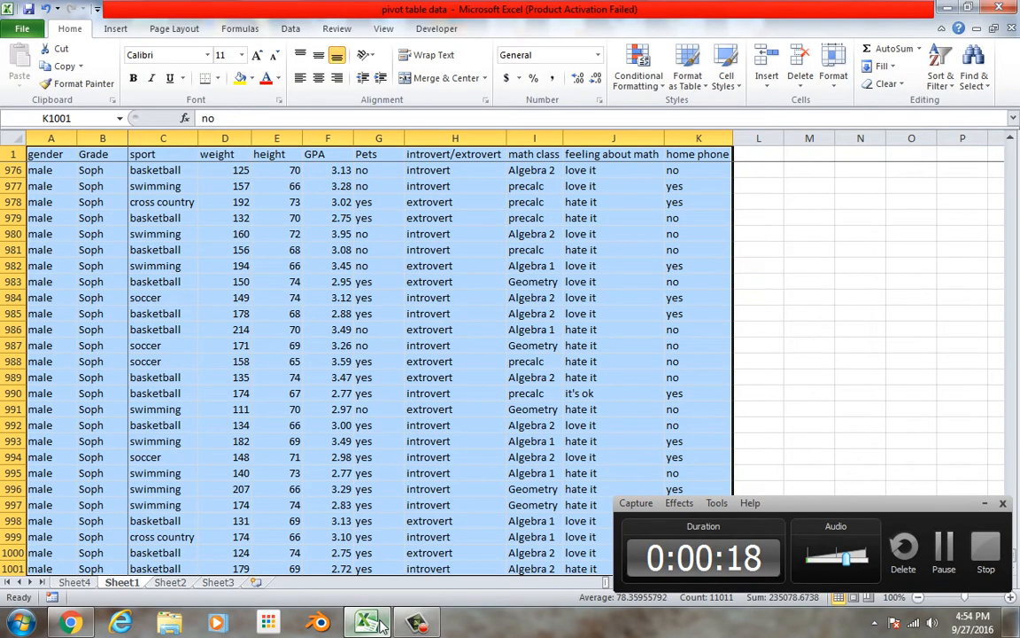
click(984, 503)
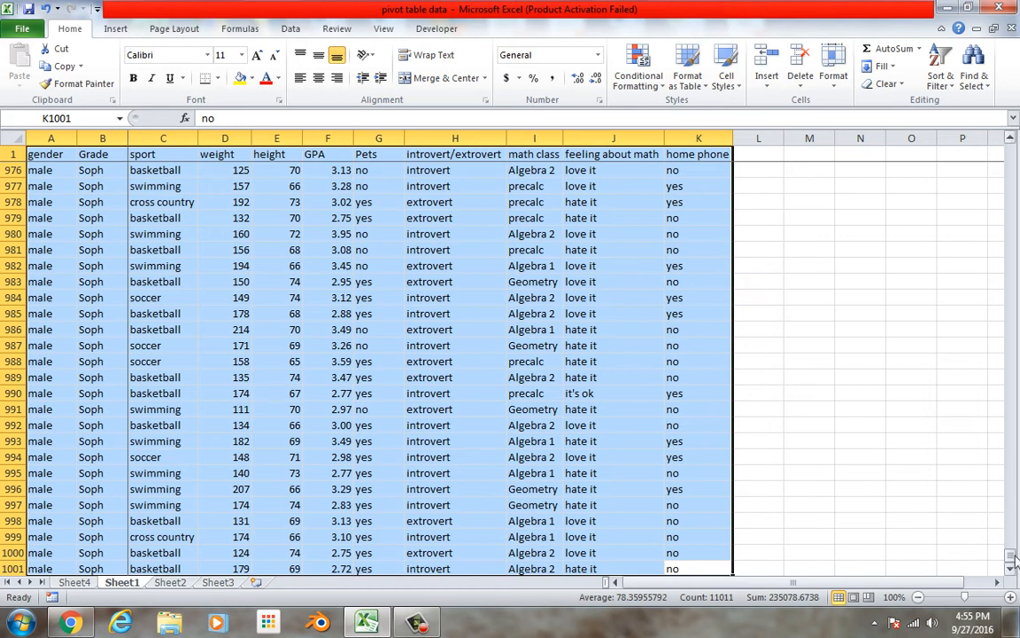
Select the survey data A1:K1001 on Sheet1 and create a PivotTable from it on a new worksheet
drag(1010, 553, 1011, 155)
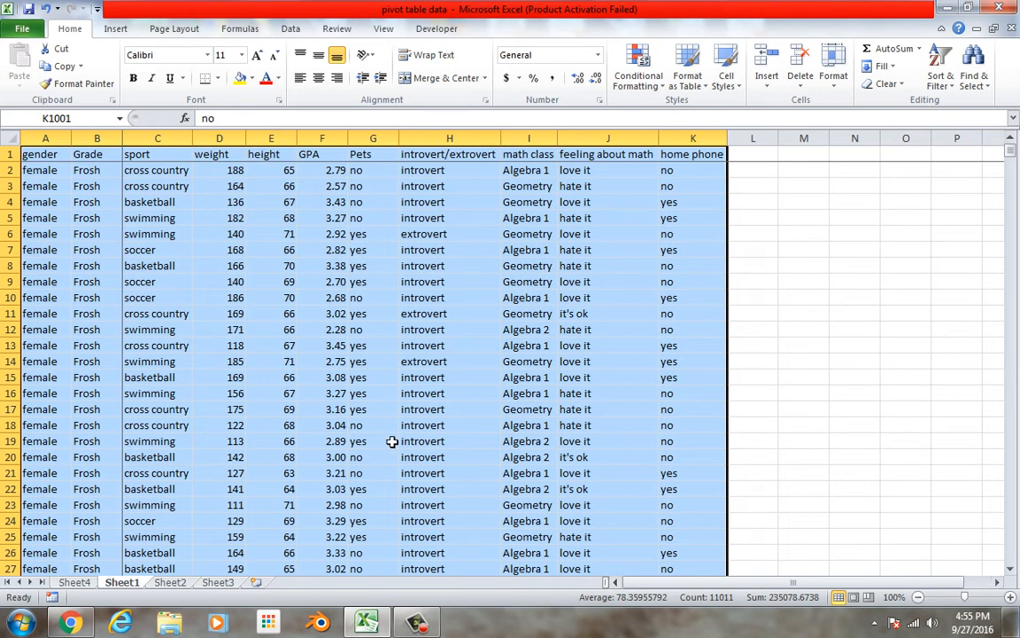
drag(62, 157, 701, 538)
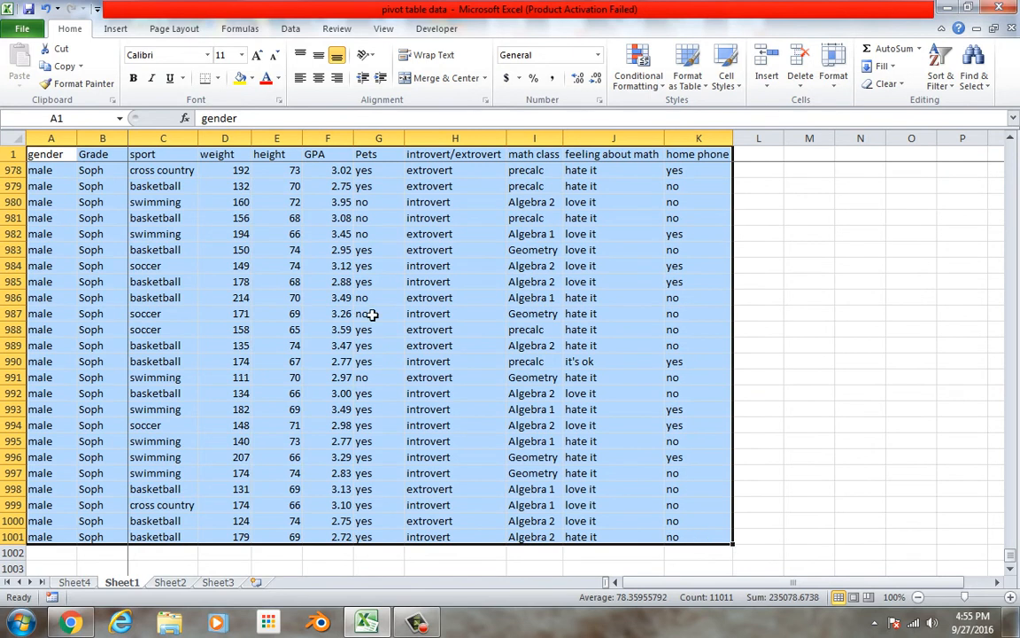
click(122, 28)
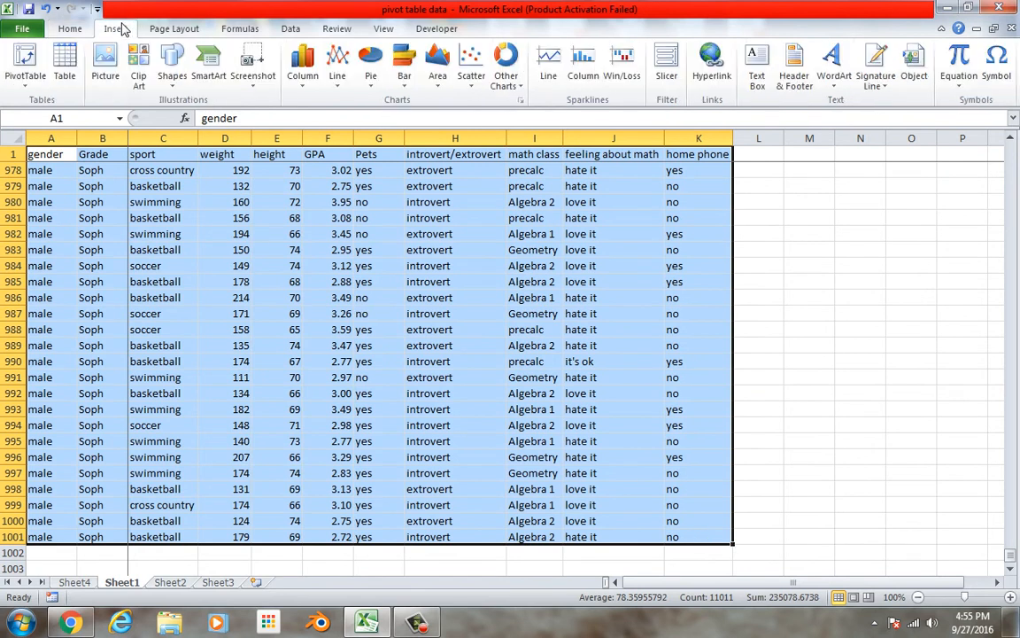
click(37, 60)
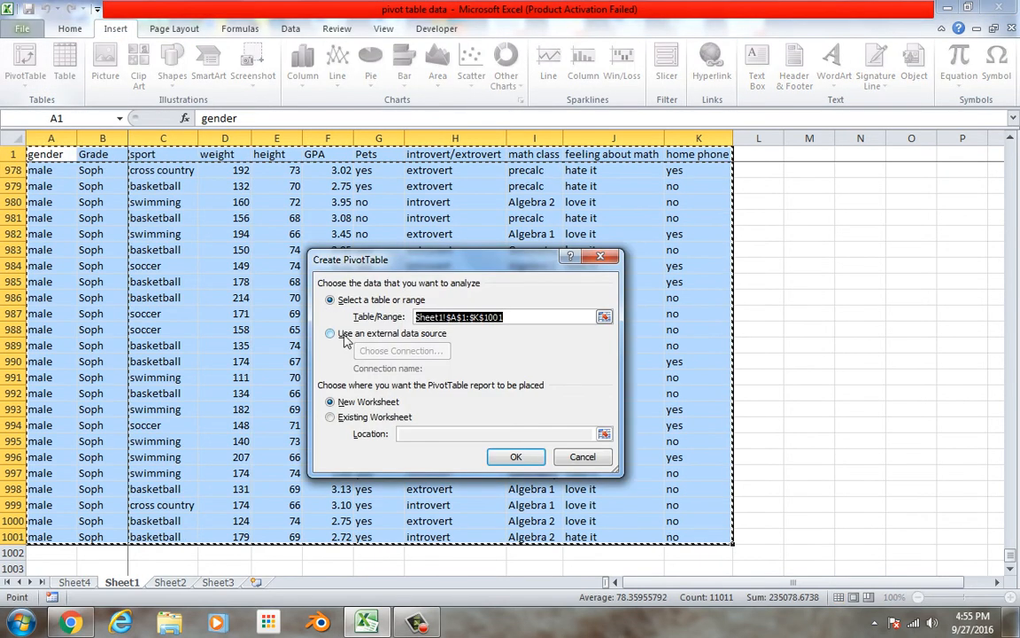
click(523, 466)
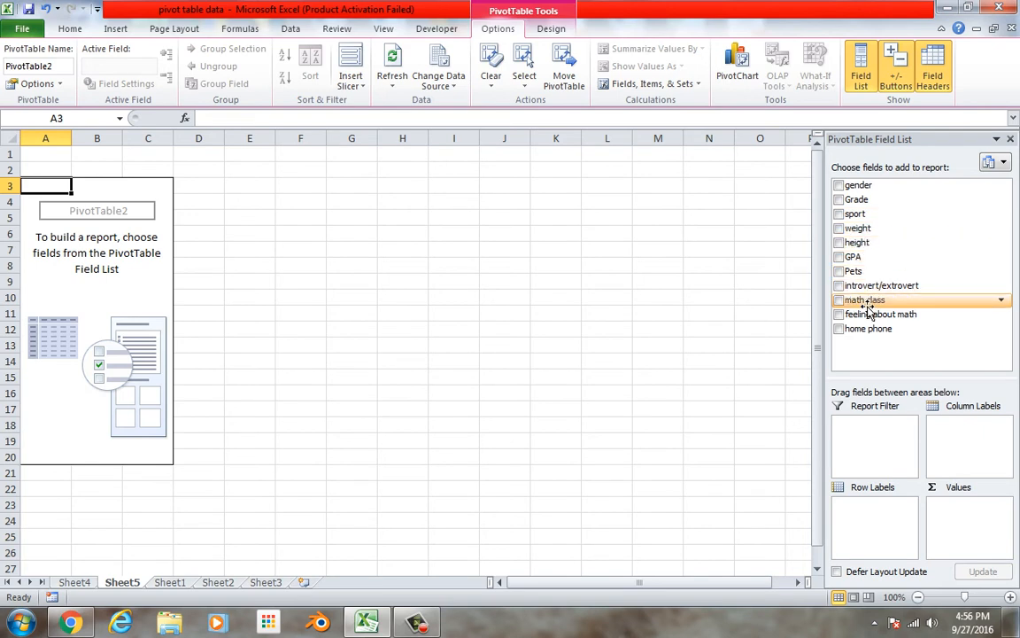
Set math class as the pivot table's row labels and counted values, trying gender as column labels and removing it again
drag(870, 303, 850, 519)
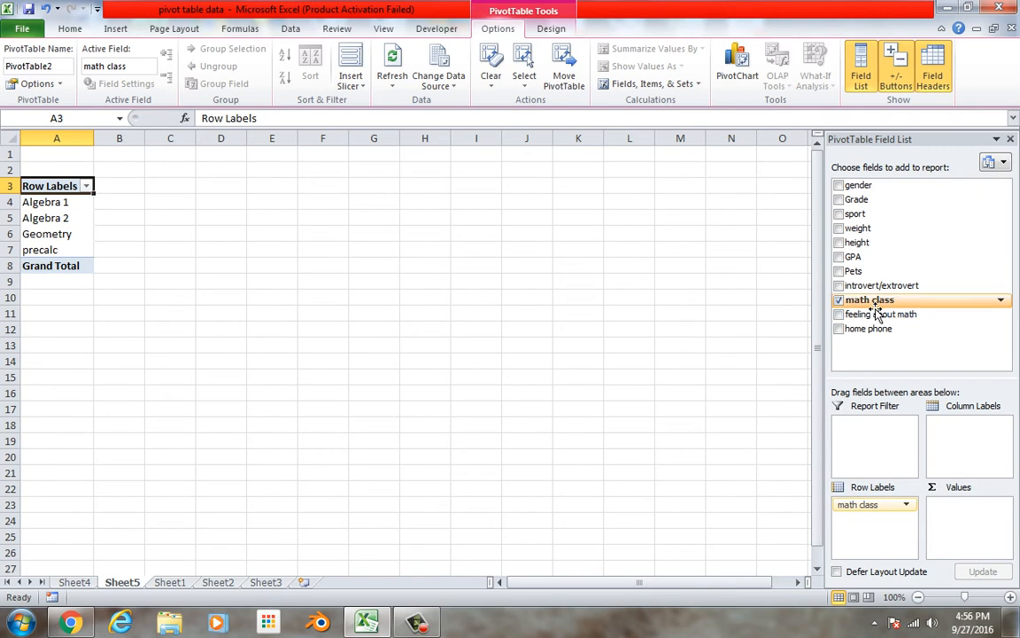
drag(875, 310, 964, 514)
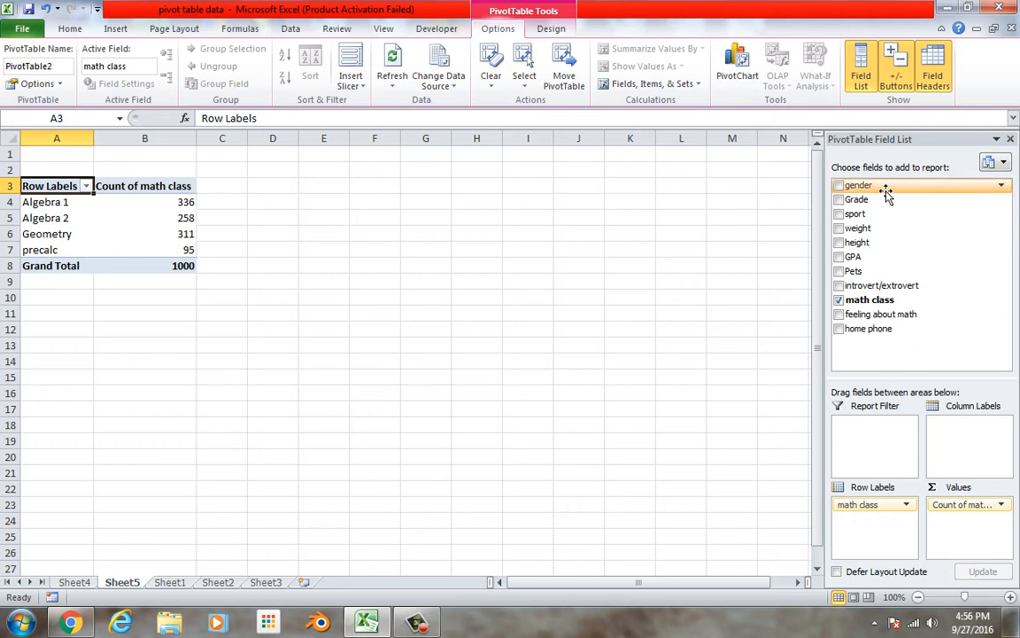
drag(886, 194, 965, 436)
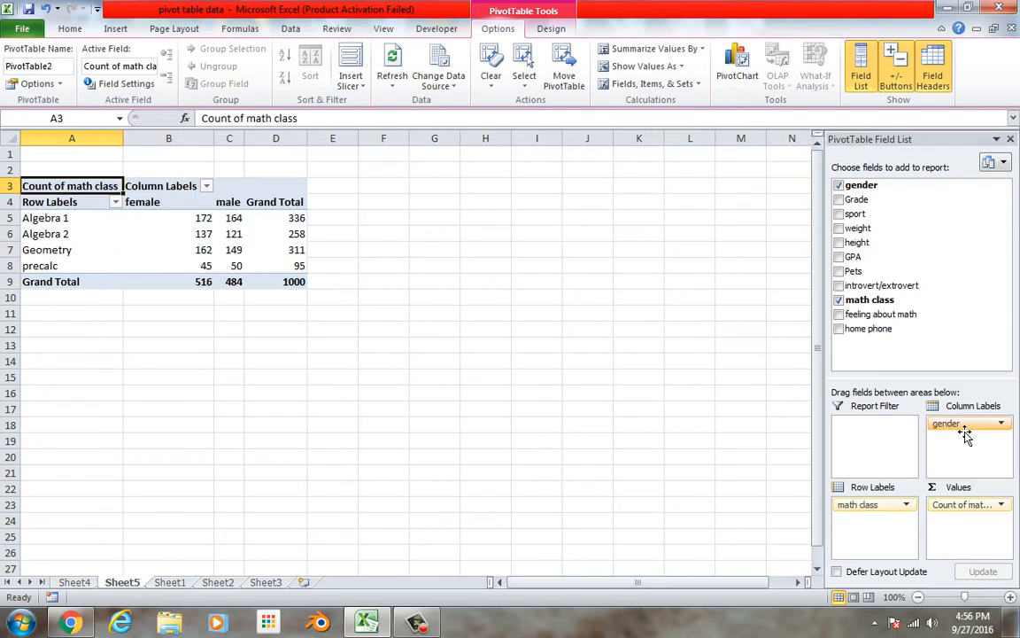
drag(965, 436, 934, 302)
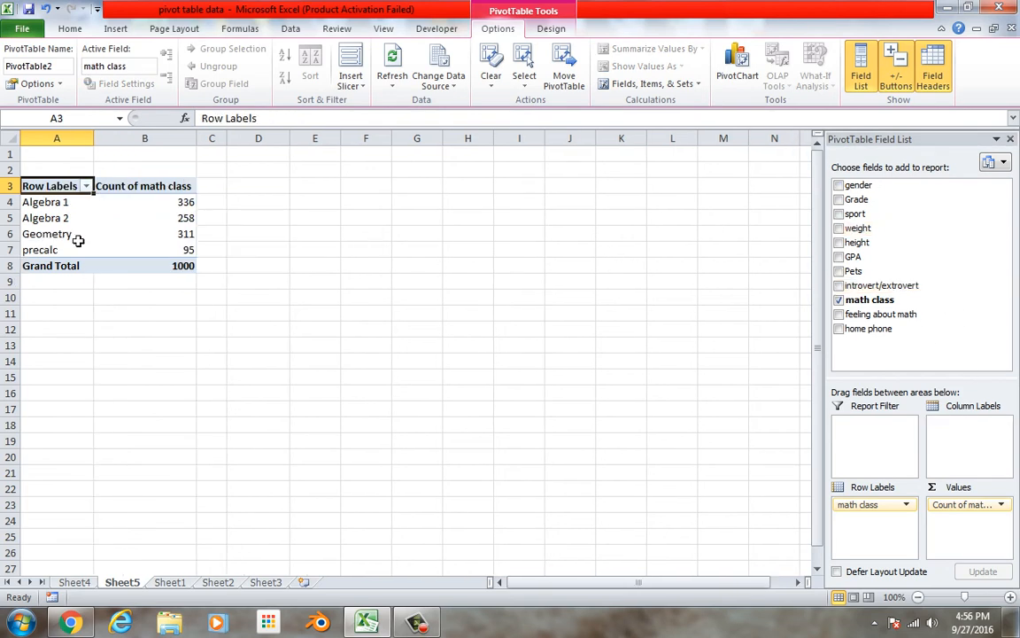
Insert a 2-D clustered column chart from the math class names and counts in A4:B7
drag(71, 203, 141, 251)
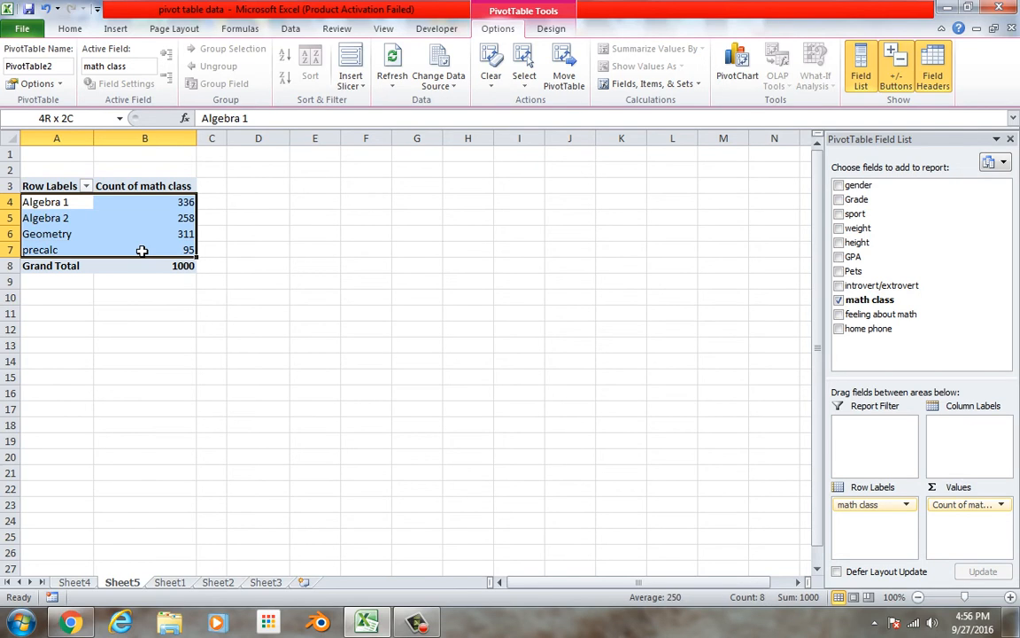
click(125, 32)
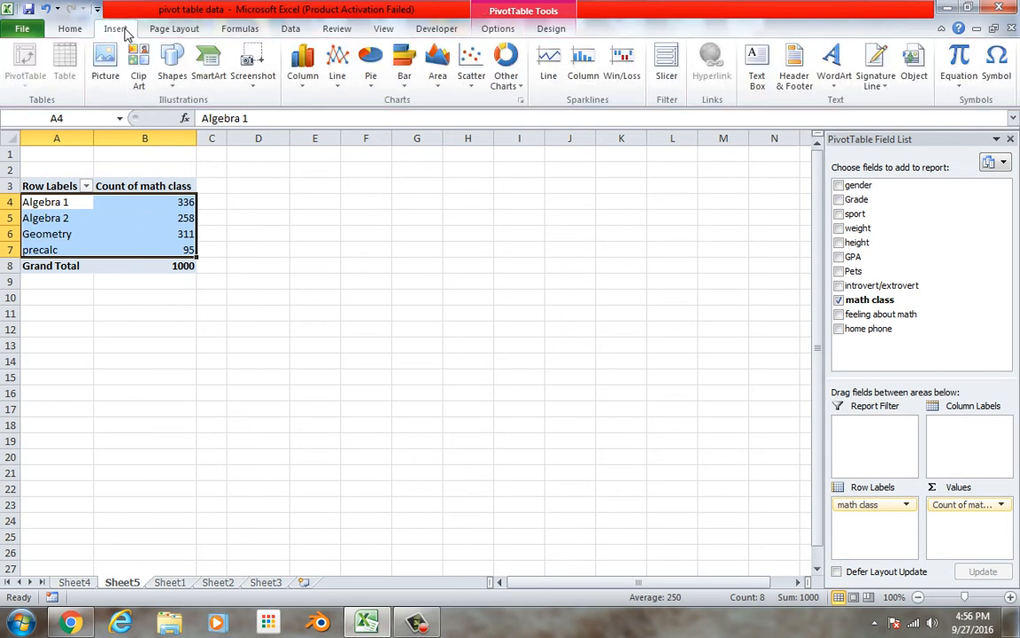
click(302, 66)
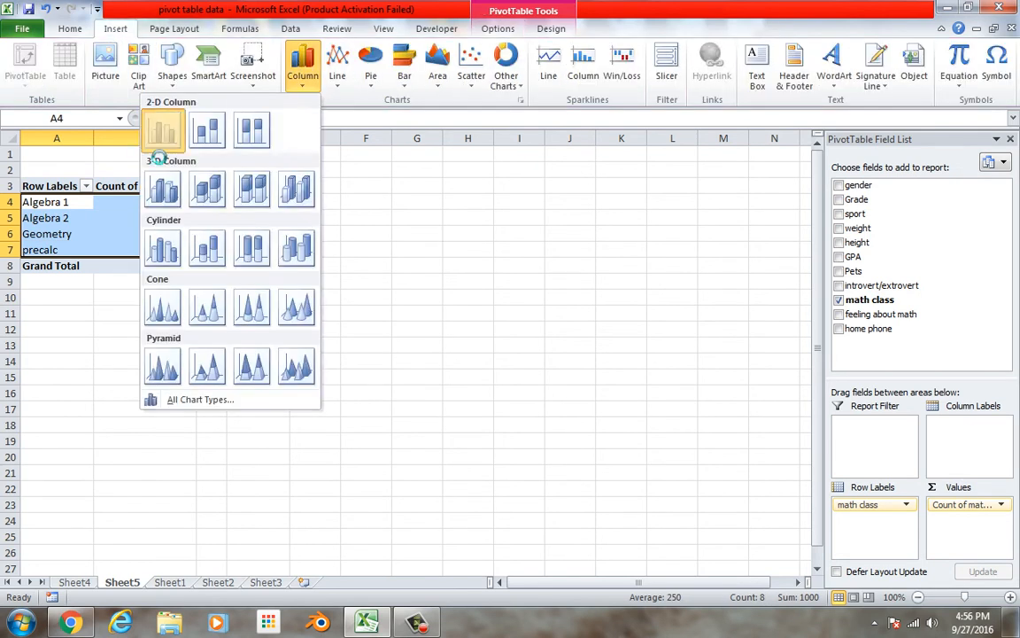
click(163, 131)
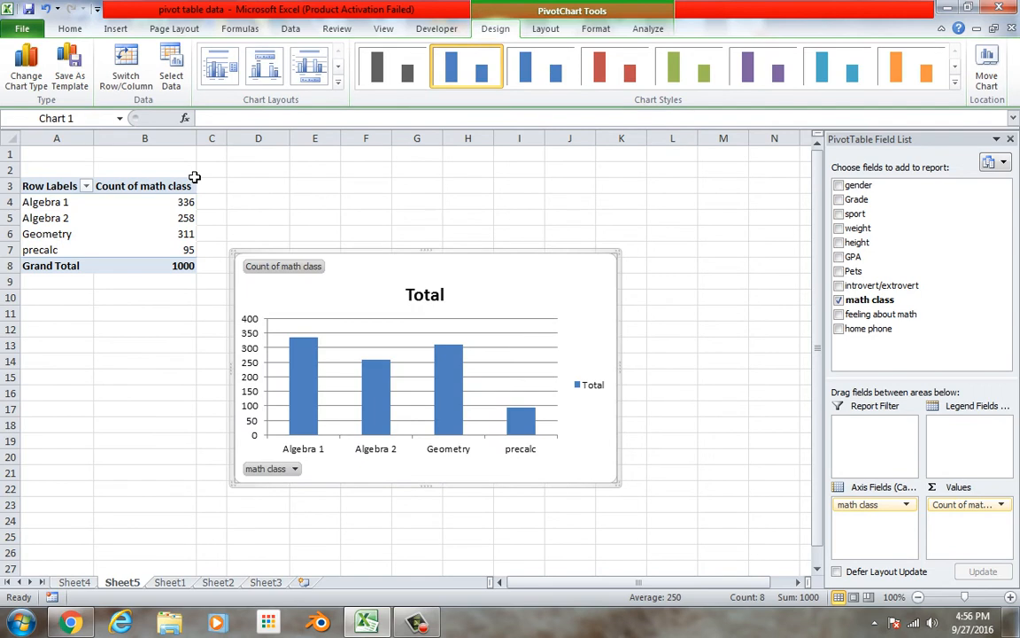
Replace the column chart's title with "math classes of students"
click(435, 306)
double_click(435, 306)
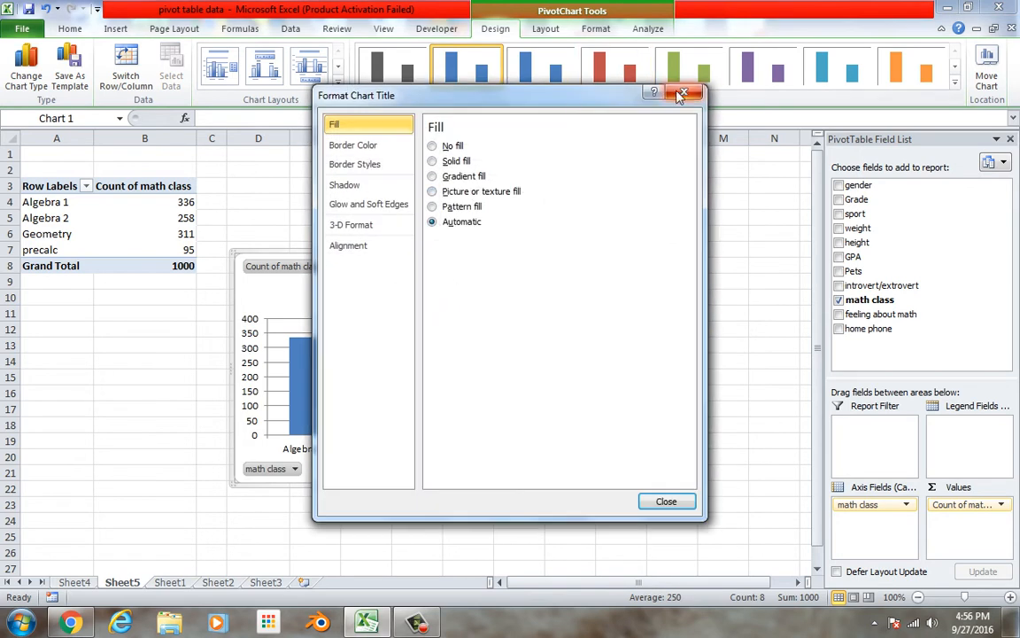
click(682, 92)
drag(449, 301, 373, 317)
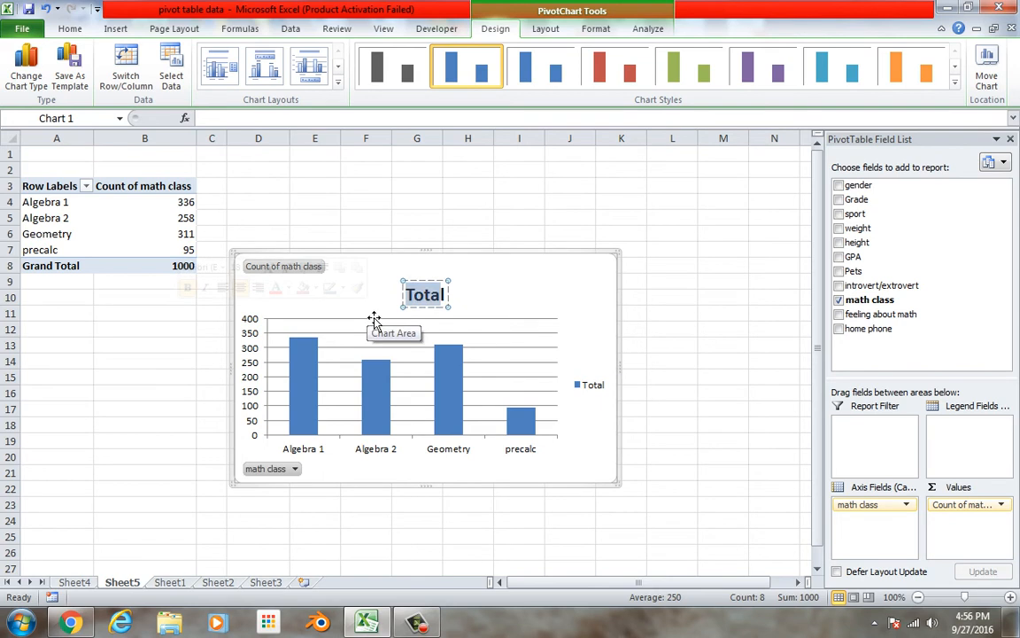
key(Delete)
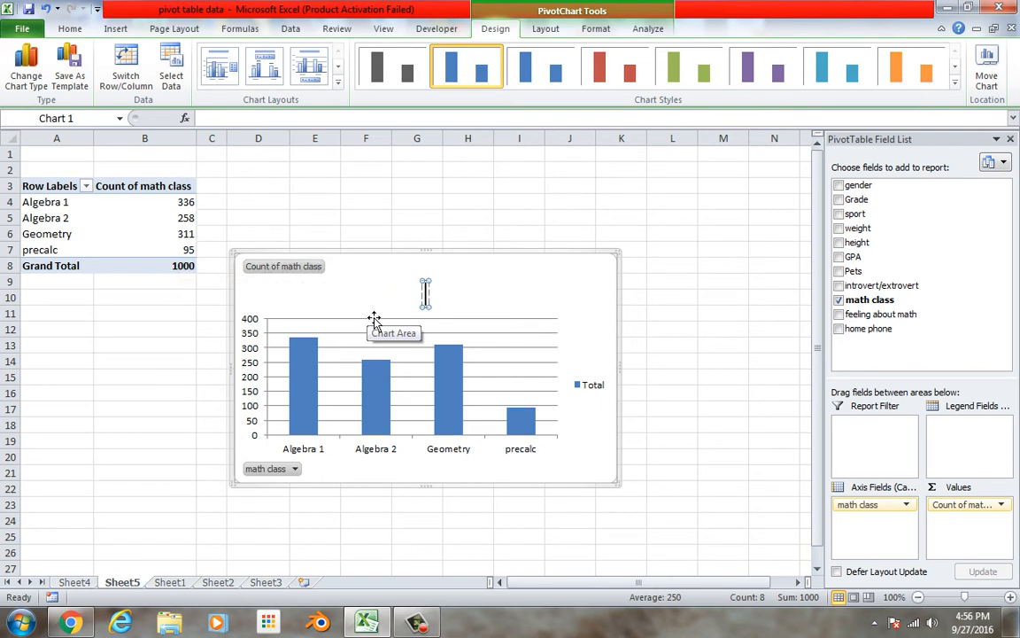
text(math classes of stud)
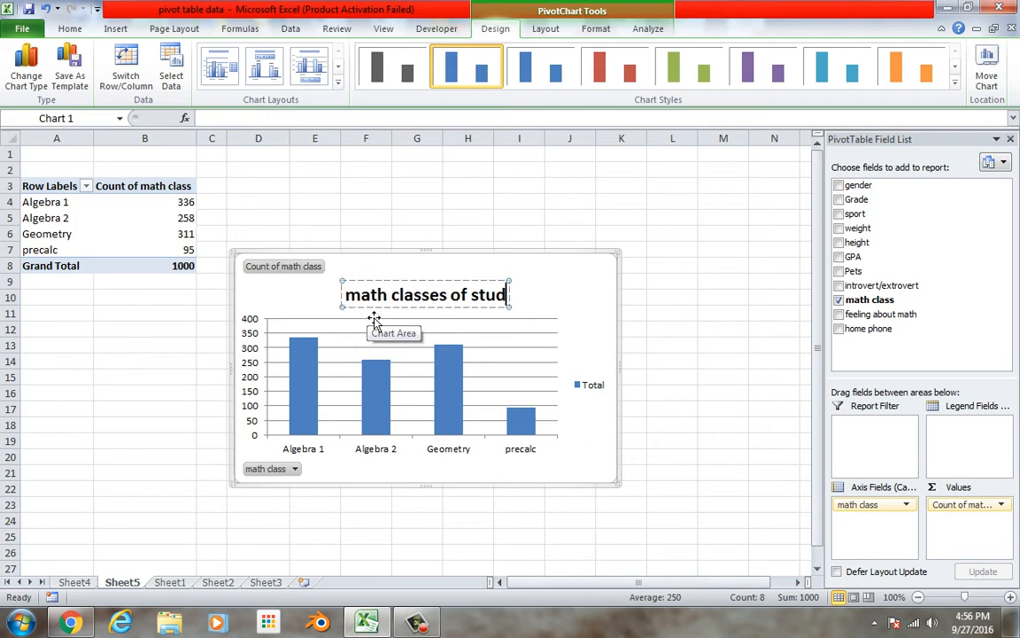
text(ents)
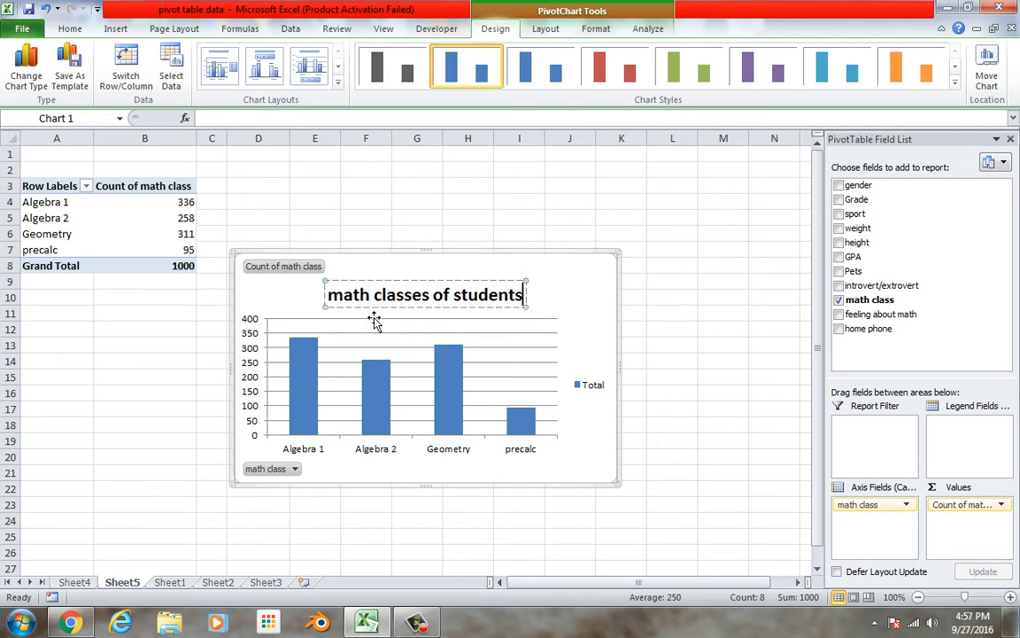
click(576, 298)
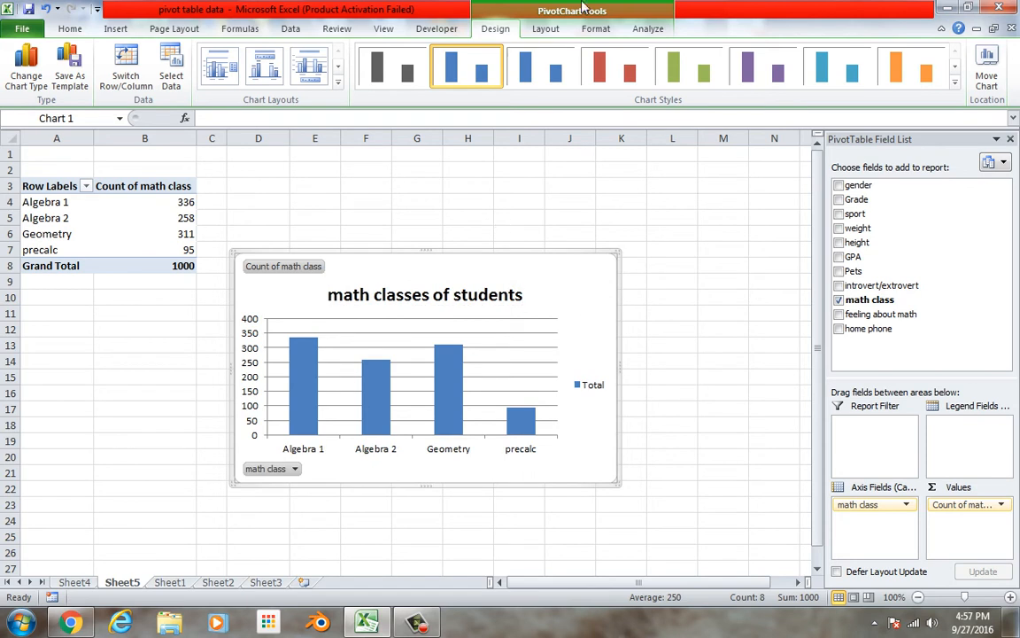
Delete the Total legend from the column chart
click(546, 29)
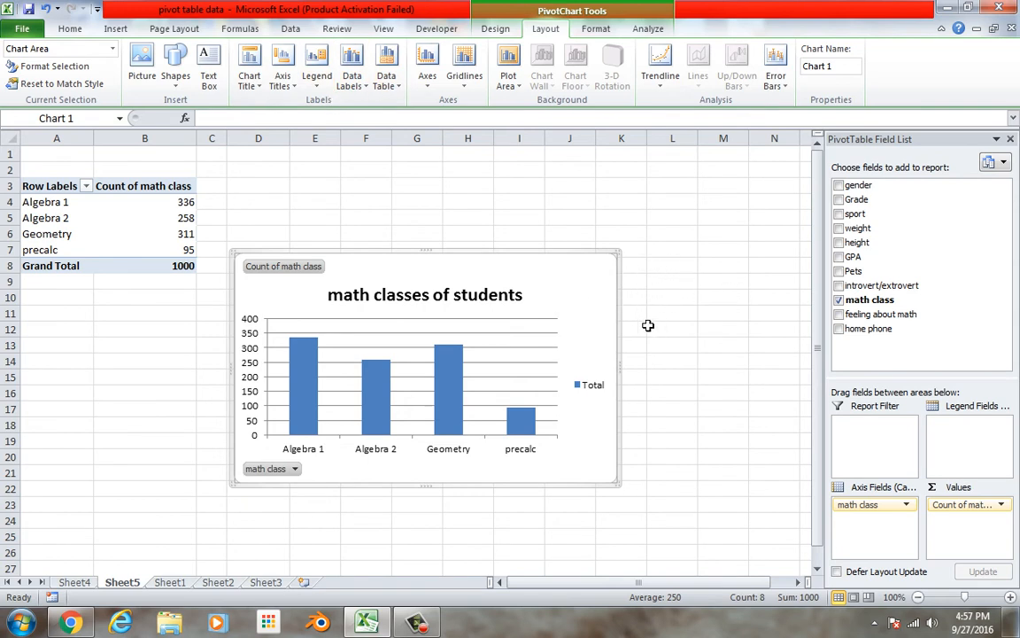
click(593, 385)
key(Delete)
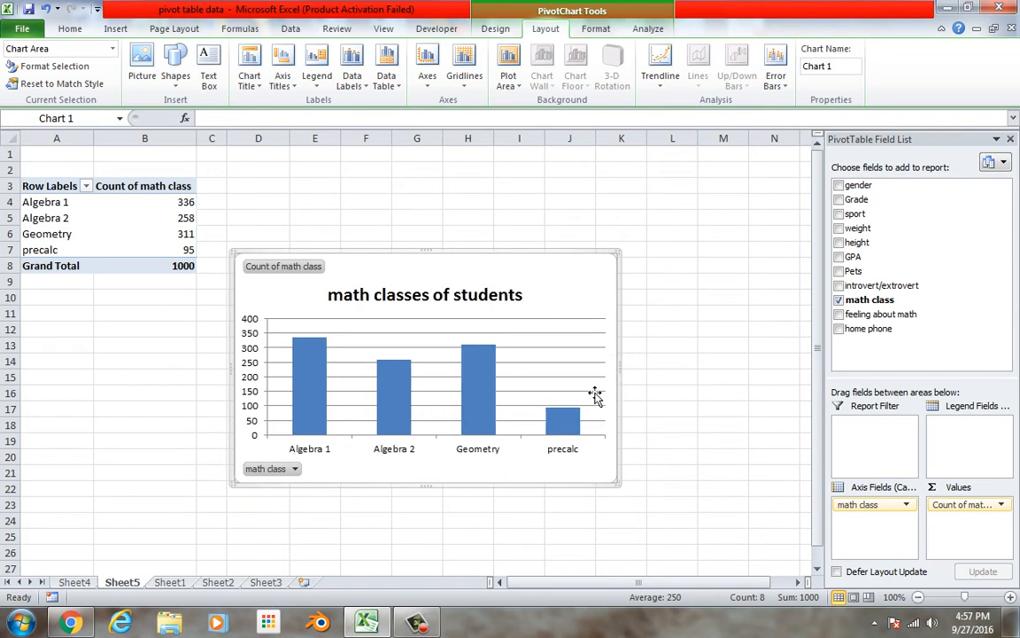
Fill the chart's columns with a dark red theme color
right_click(485, 378)
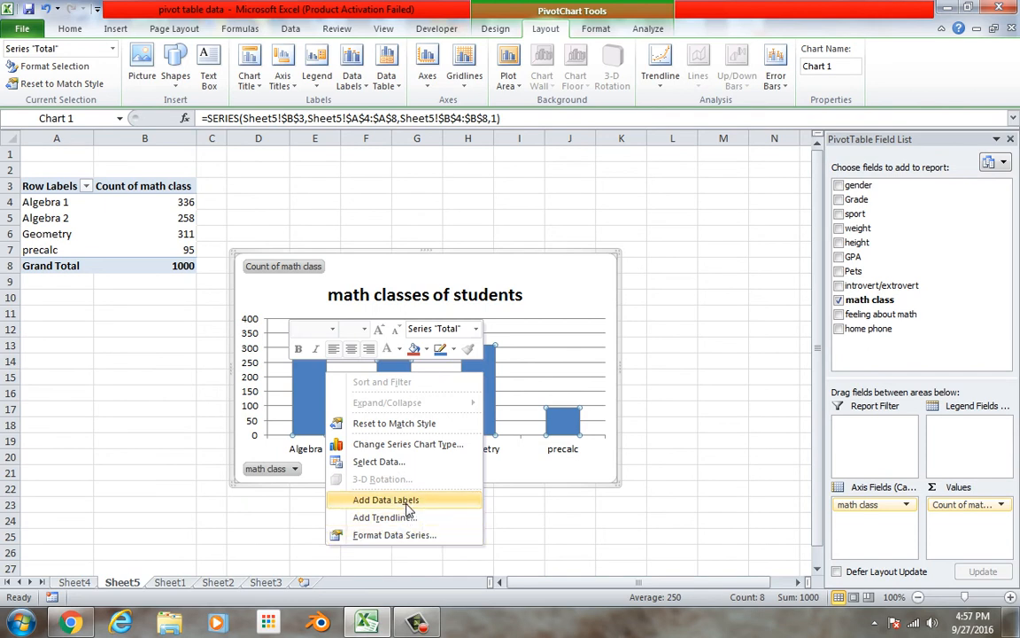
click(426, 350)
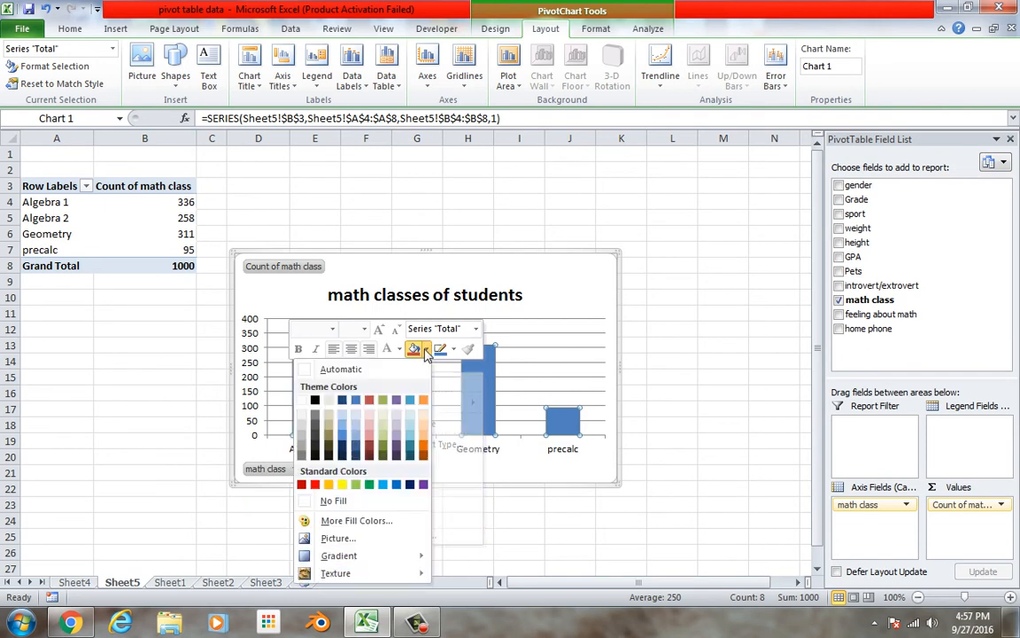
click(371, 446)
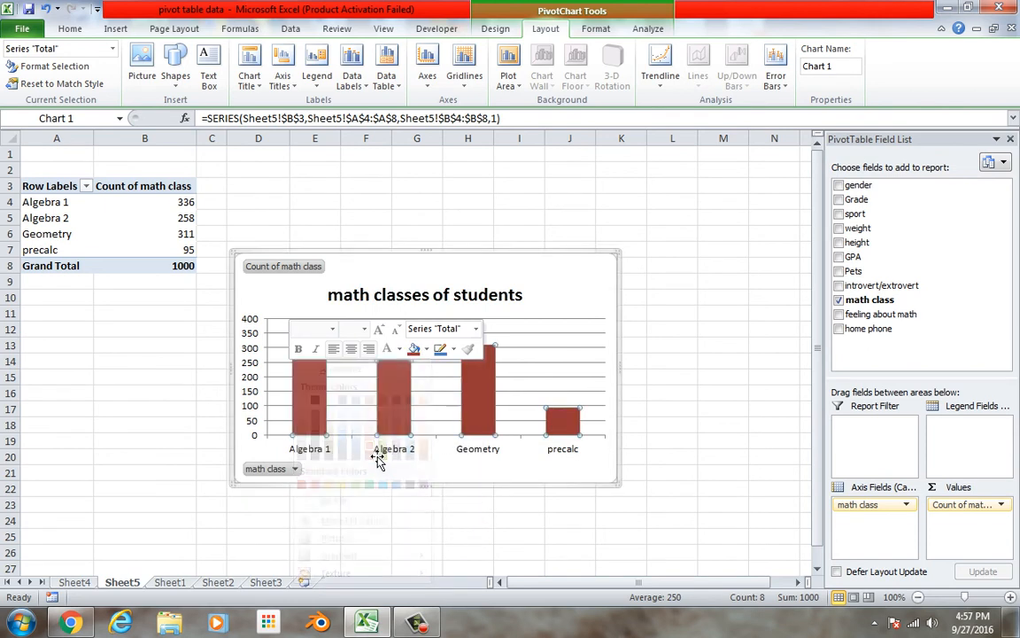
click(448, 487)
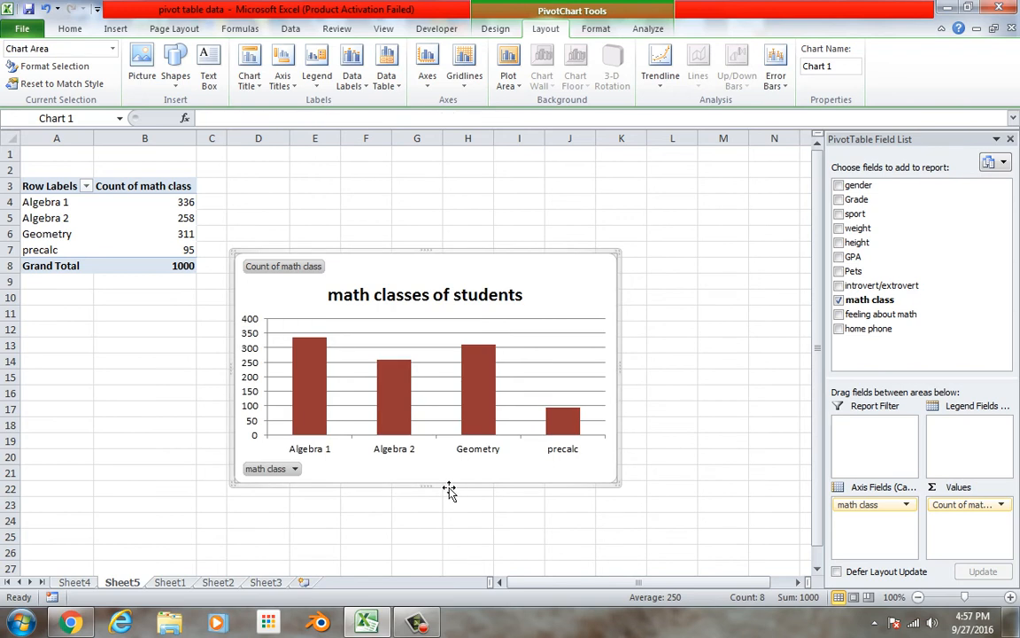
Apply the chart style with a black background and green beveled columns, and deselect the chart
click(498, 29)
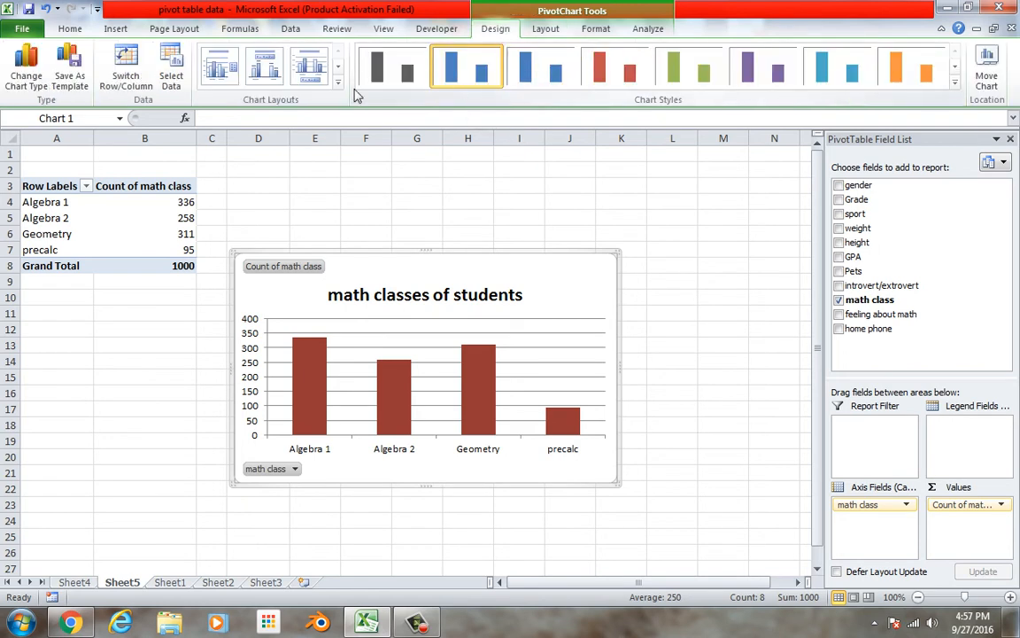
click(954, 70)
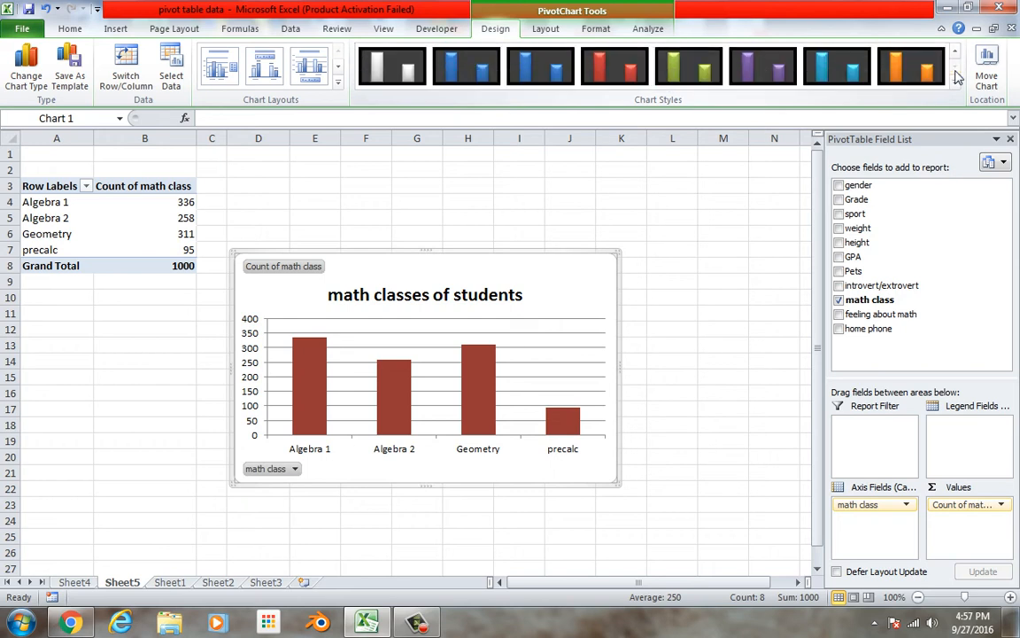
click(719, 71)
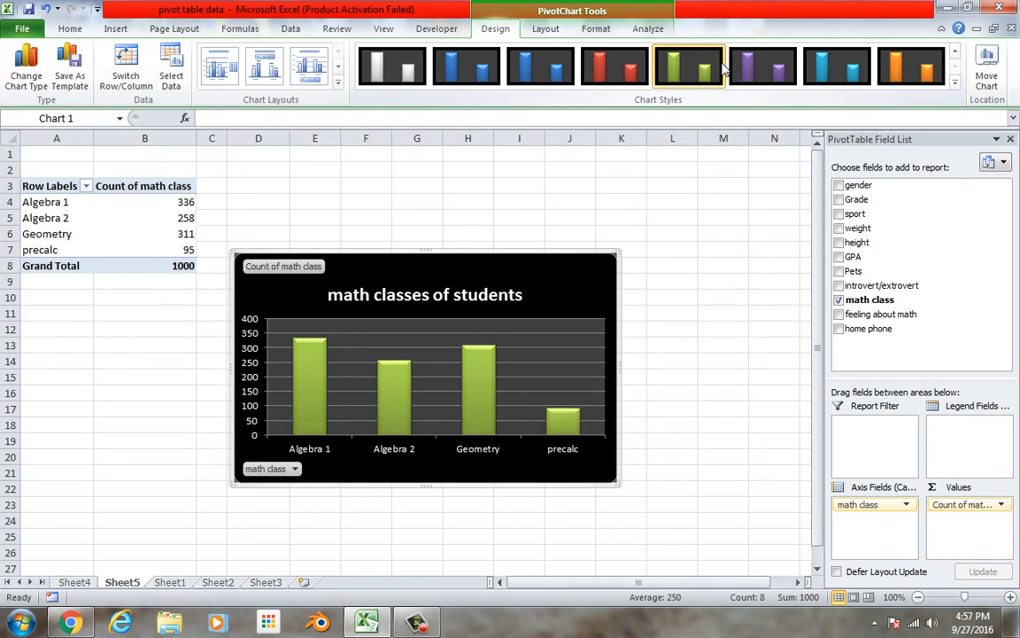
click(469, 218)
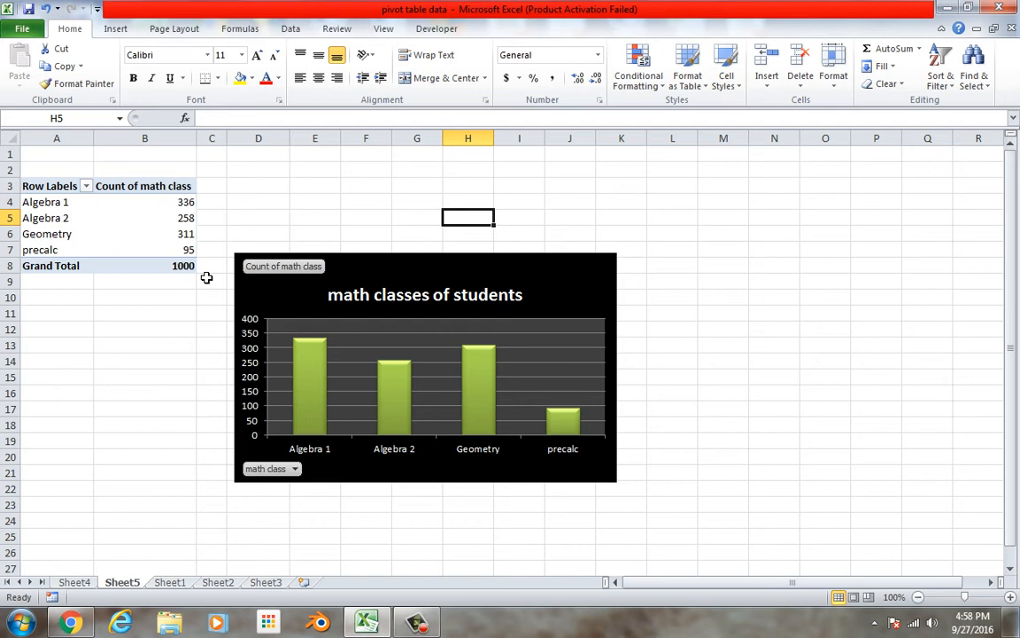
Copy the four math class rows with their counts (A4:B7) and paste them as values at A24
drag(69, 203, 168, 261)
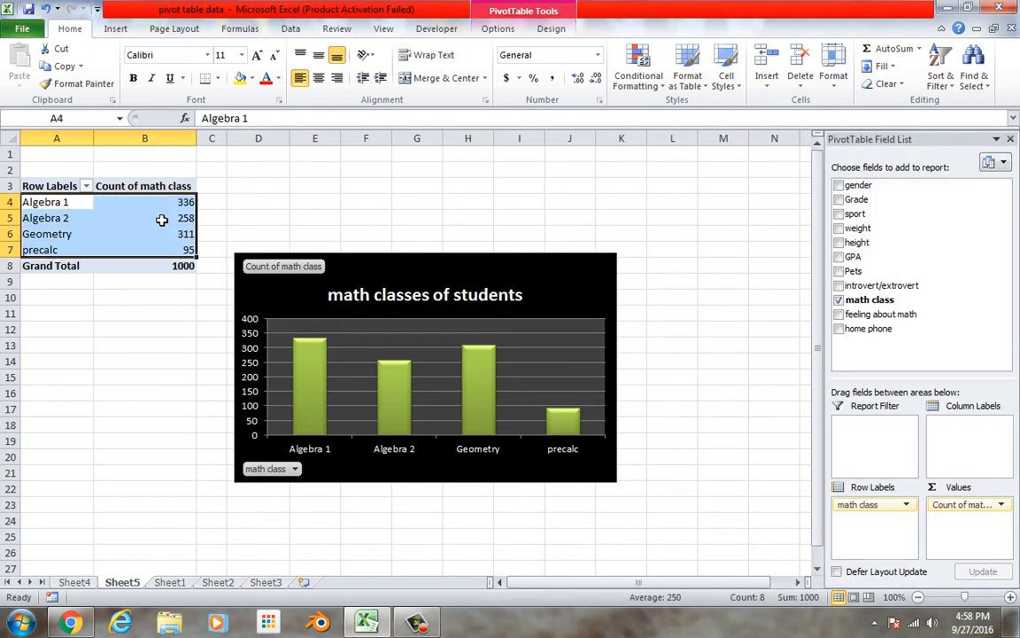
right_click(158, 221)
click(134, 227)
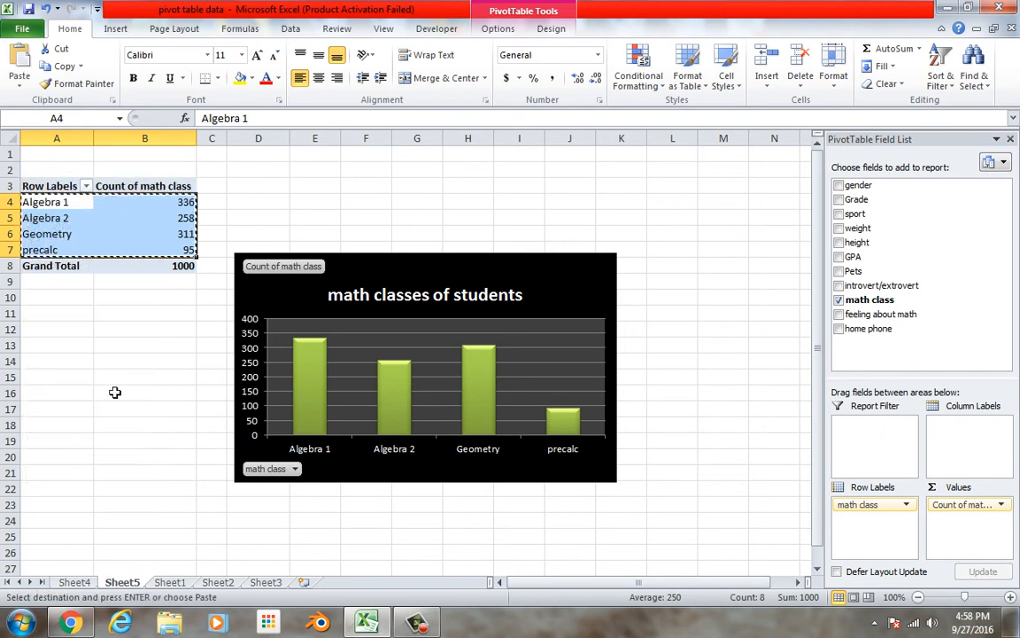
click(72, 521)
right_click(71, 521)
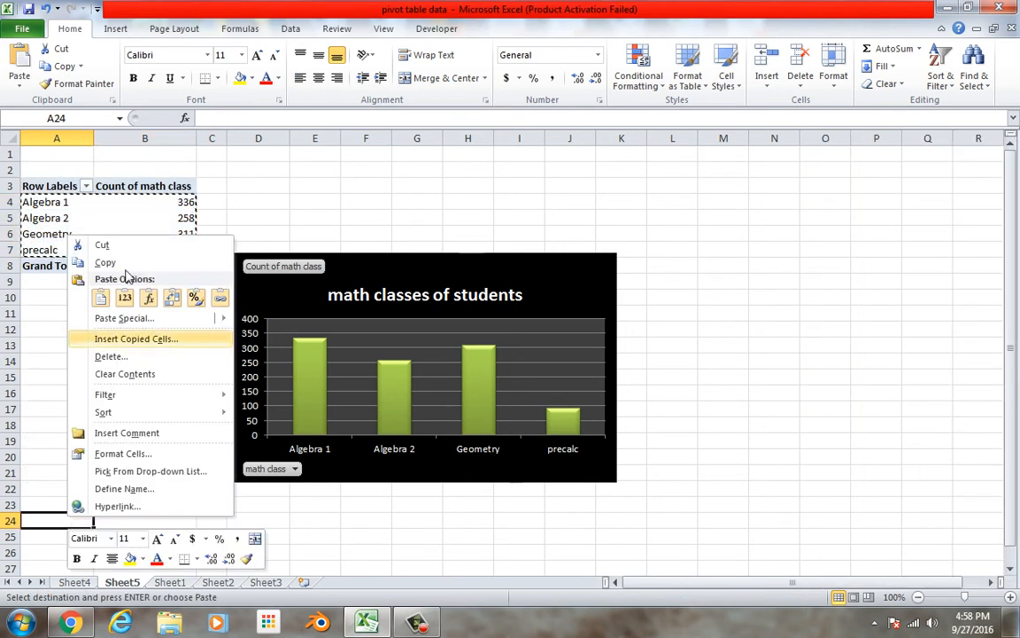
click(126, 300)
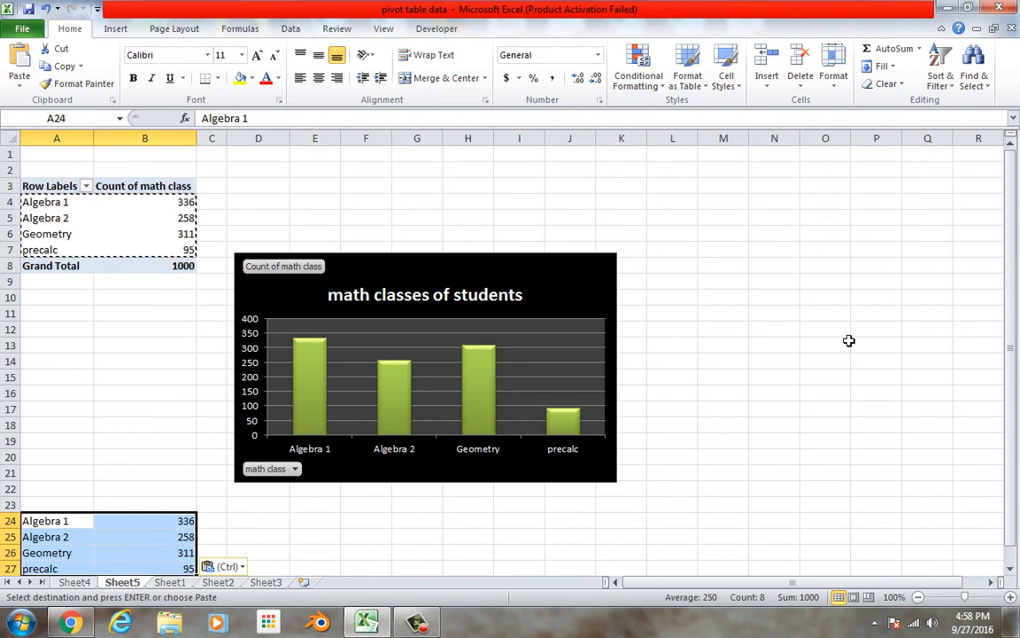
Sort the pasted class counts in A24:B27 by Column B values, Largest to Smallest
drag(1013, 294, 1010, 336)
scroll(909, 514, down, 3)
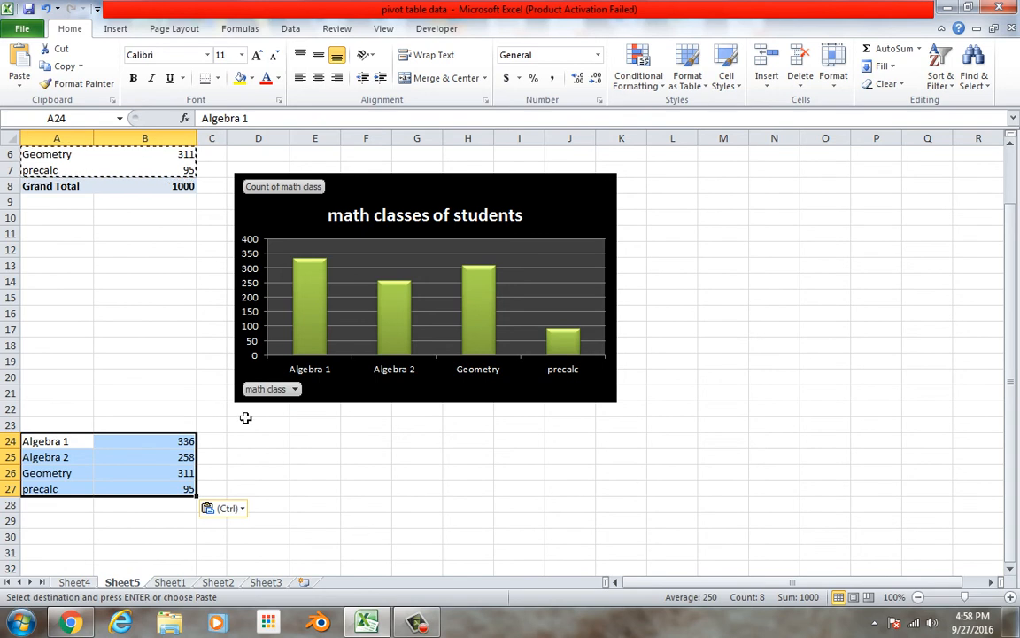
click(948, 88)
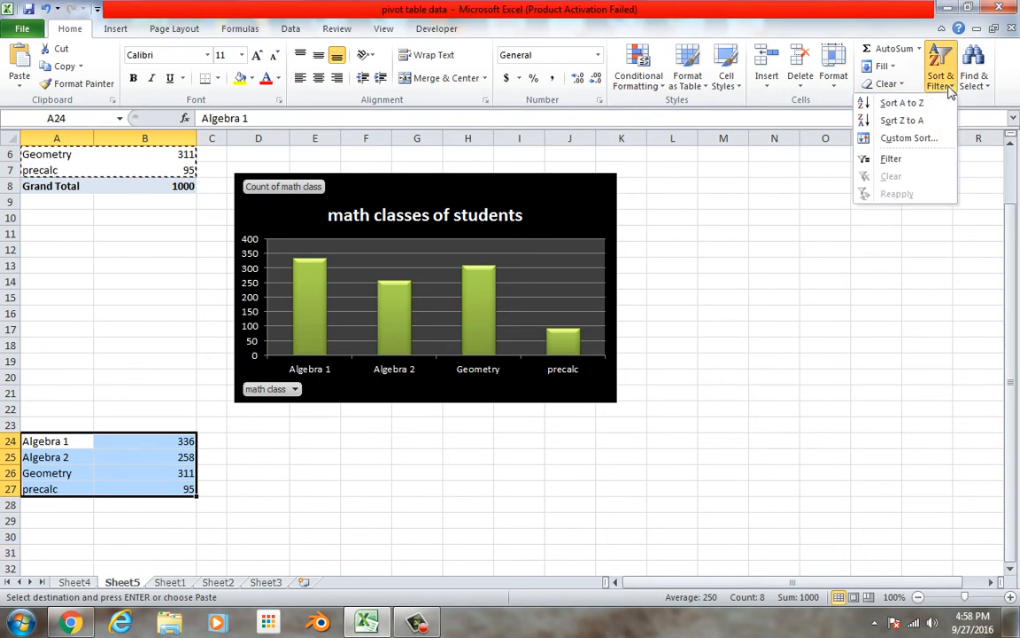
click(918, 139)
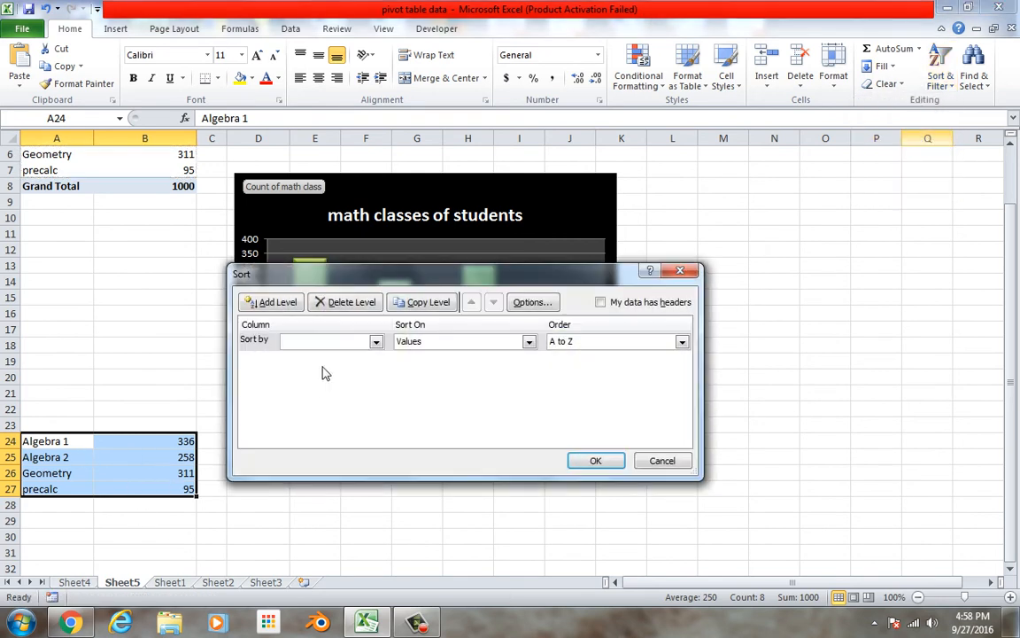
click(376, 341)
click(364, 367)
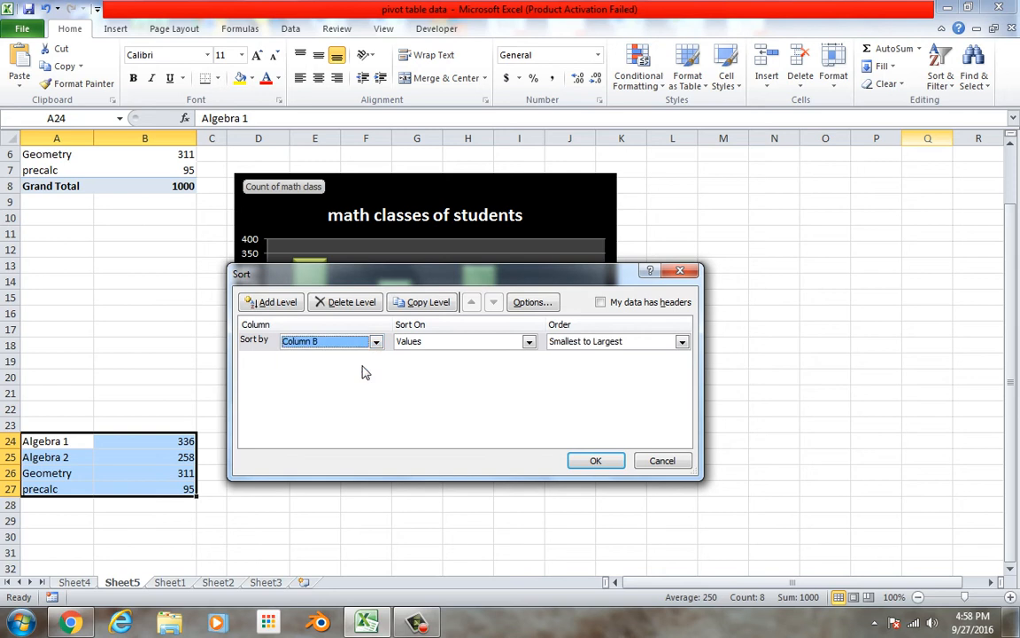
click(651, 342)
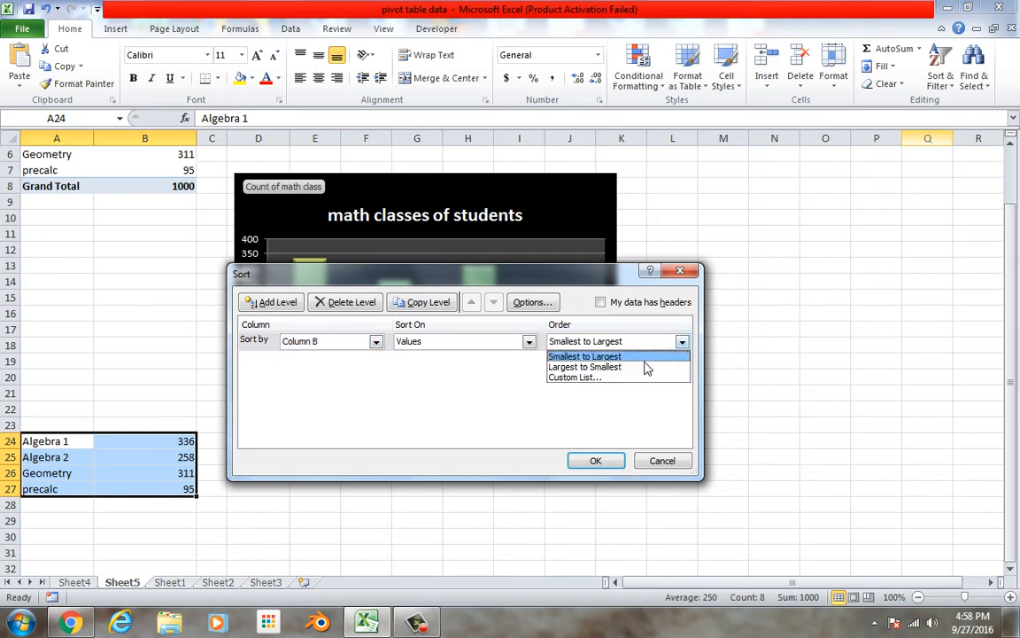
click(648, 366)
click(588, 460)
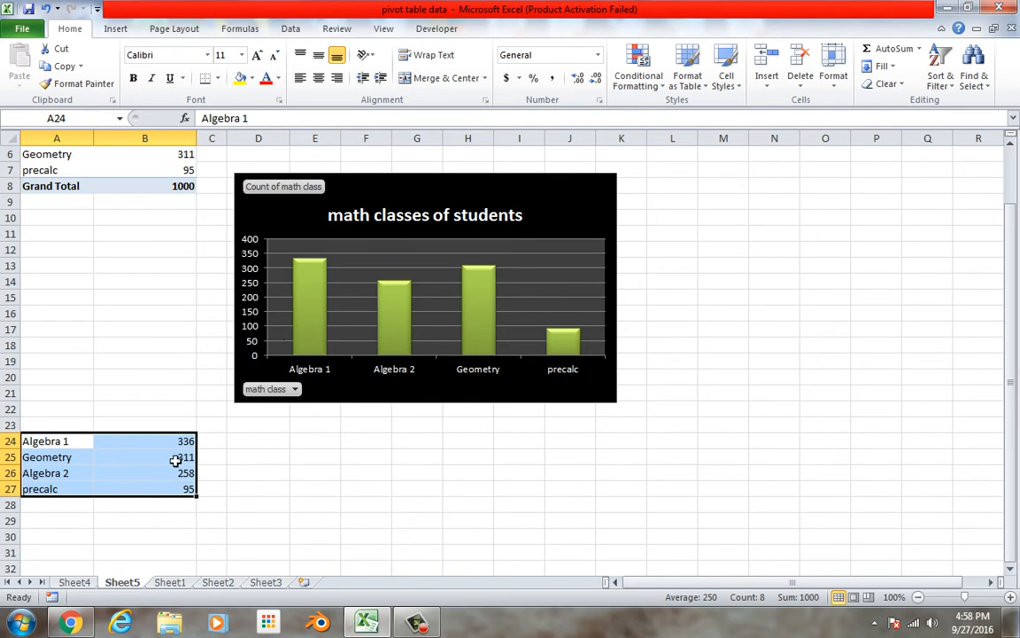
Insert a 2-D clustered column chart from the sorted counts and move it to the right, off most of the black chart
click(115, 29)
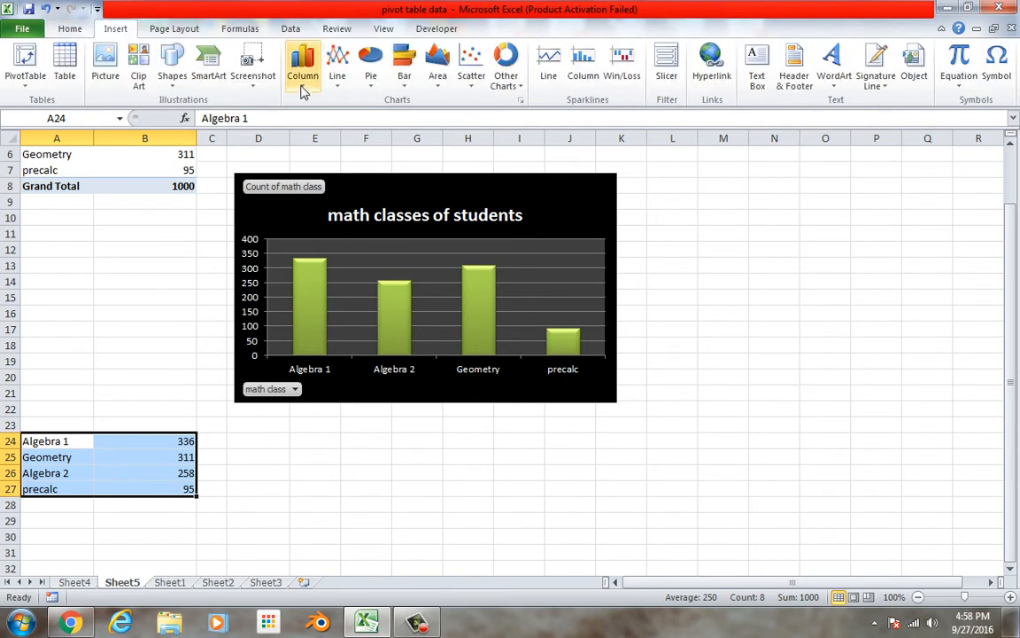
click(302, 76)
click(204, 128)
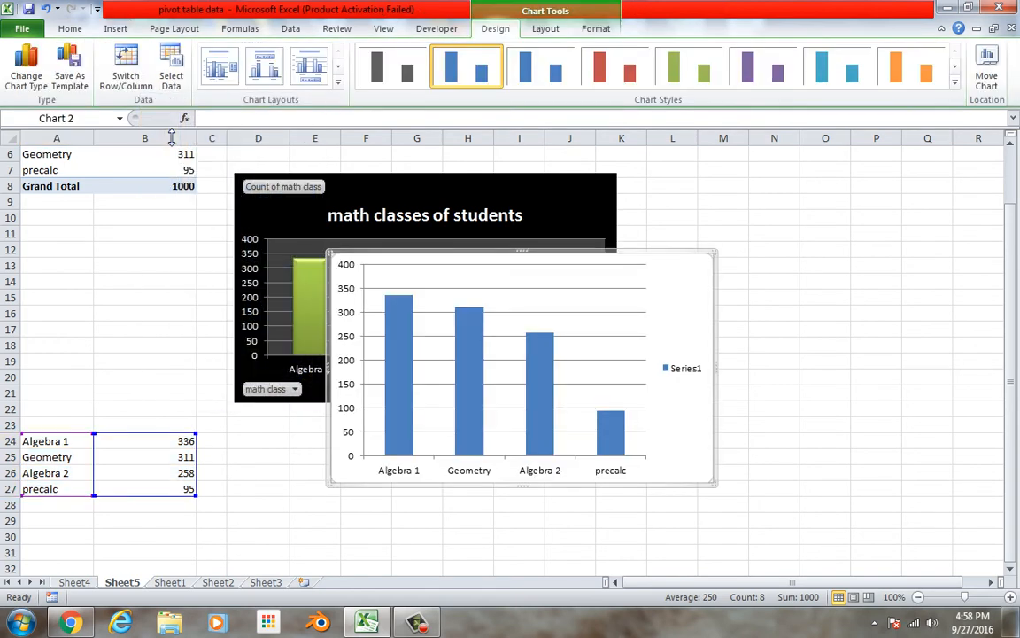
drag(526, 271, 773, 304)
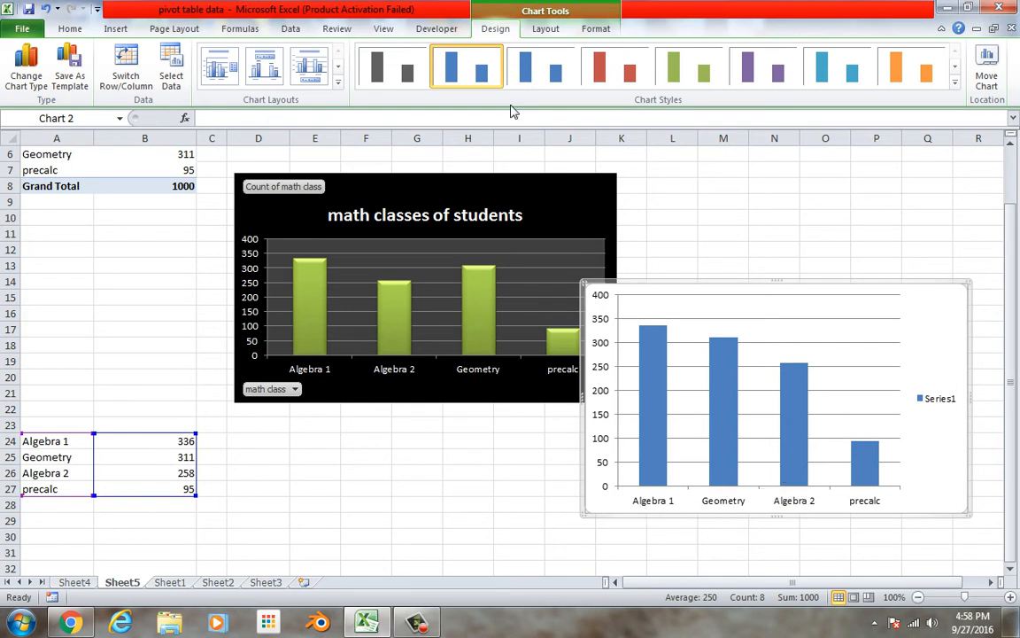
Add a title above the new column chart, keeping the placeholder text, and deselect the chart
click(548, 34)
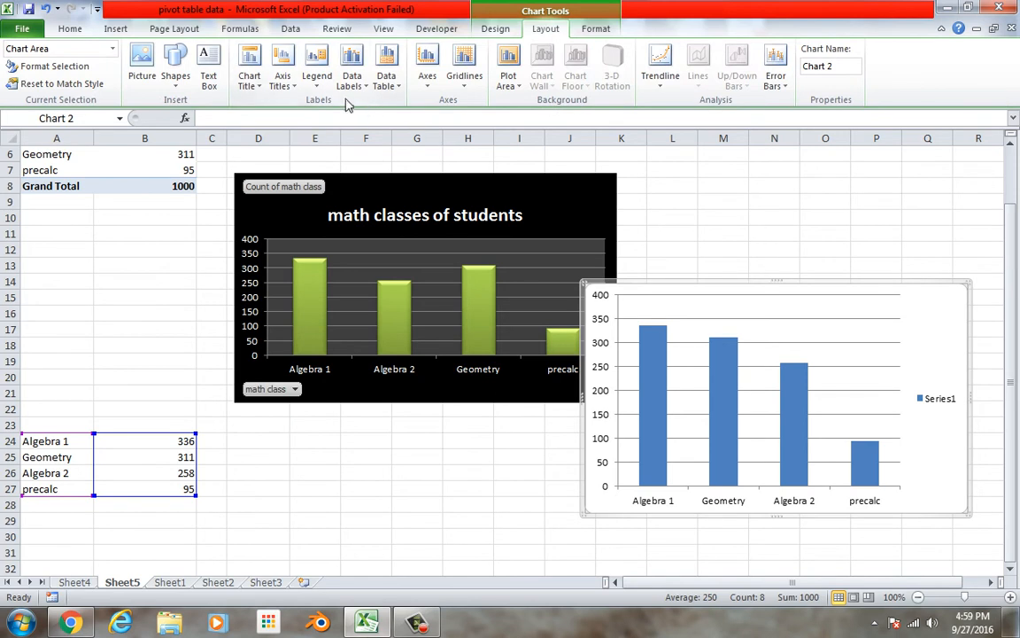
click(249, 75)
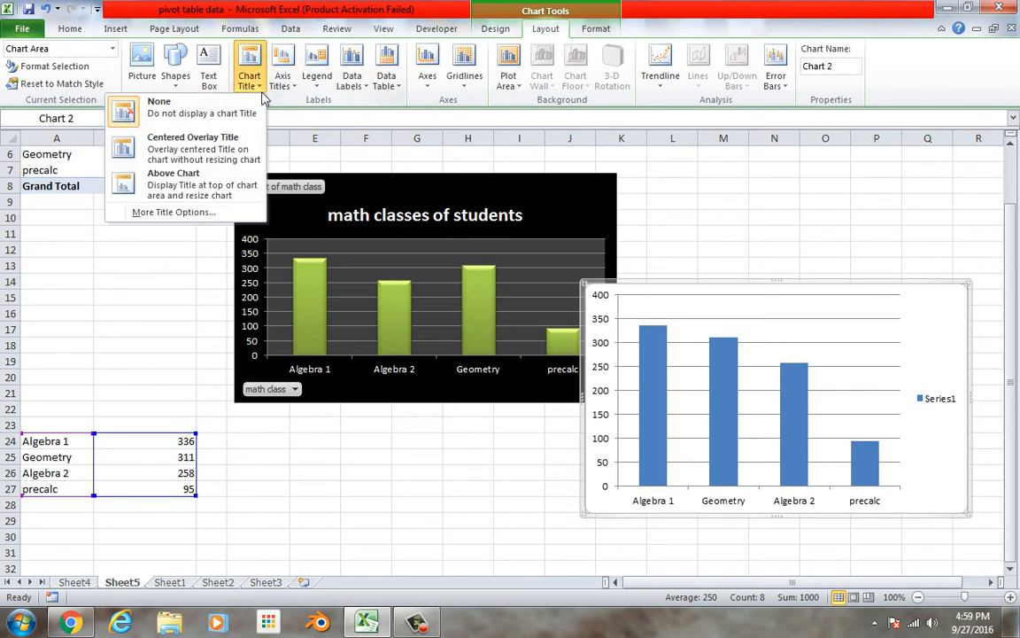
click(251, 163)
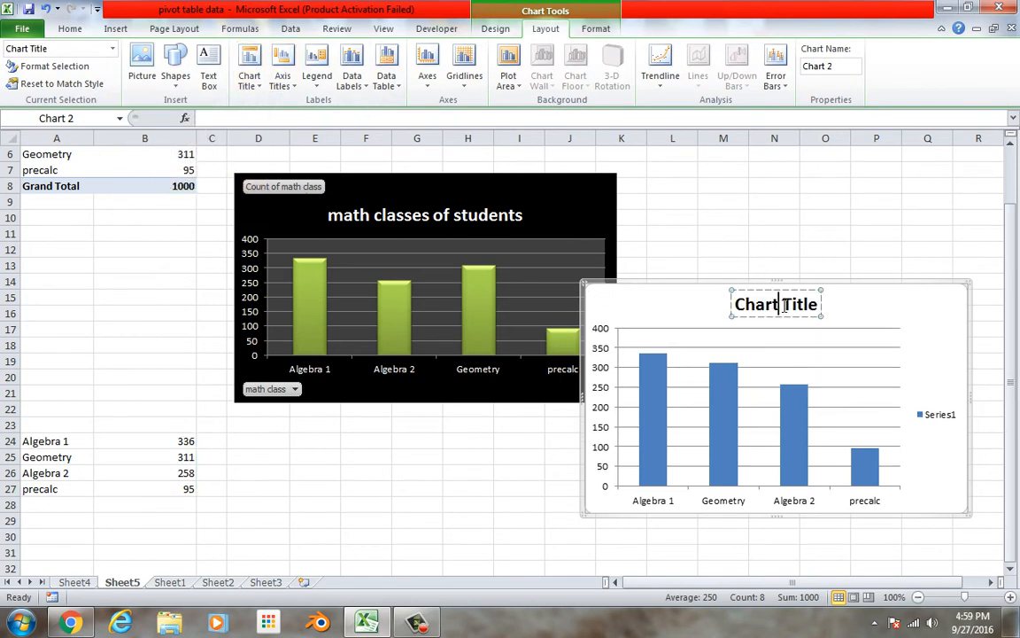
triple_click(760, 312)
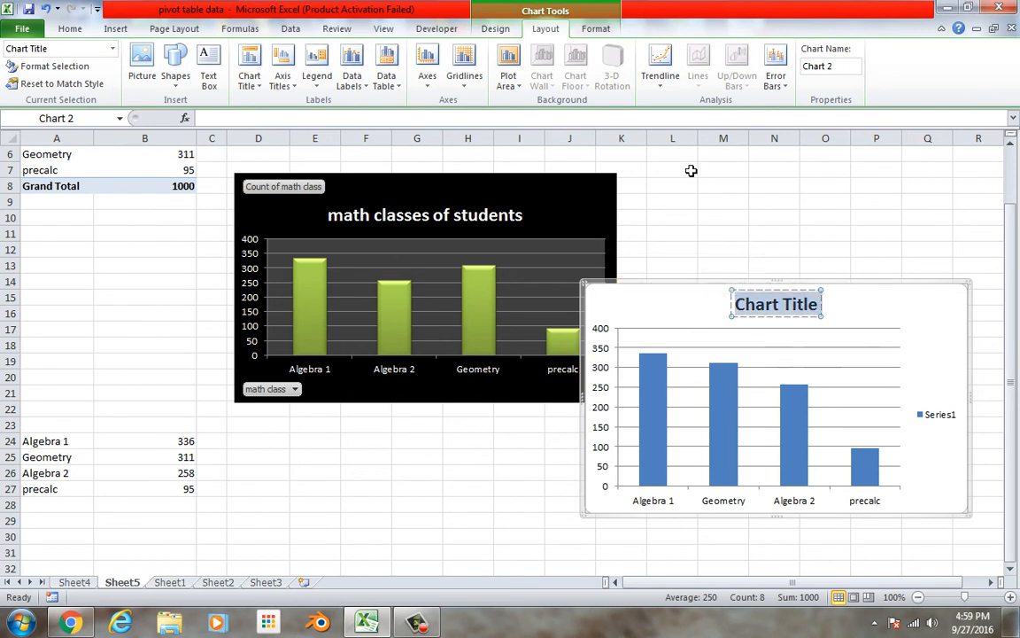
click(674, 209)
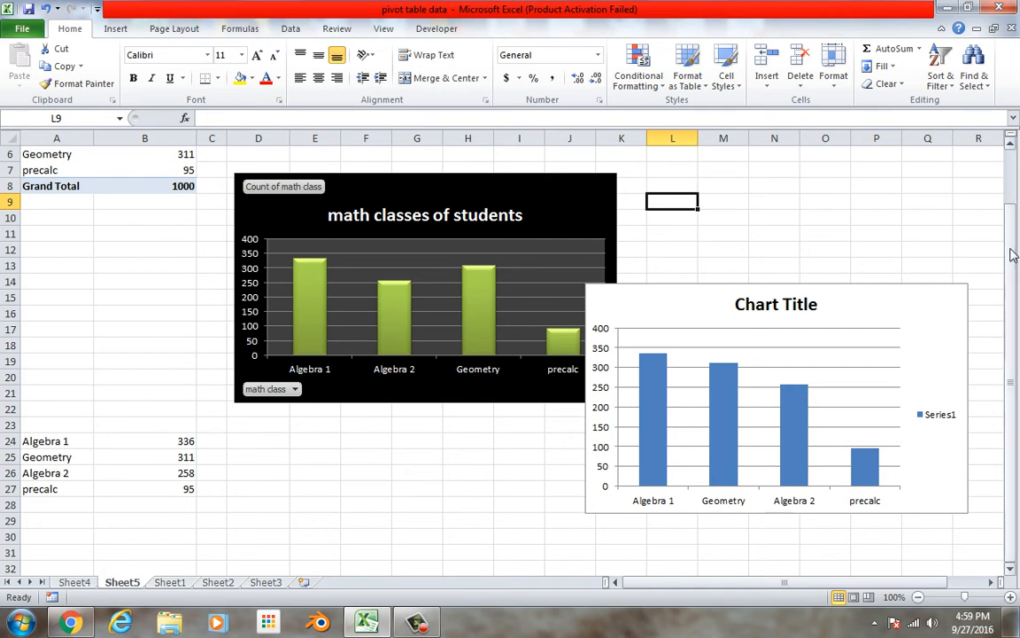
Remove the gender, math class and count fields from the pivot table on Sheet4, allowing the destination cells to be replaced
click(71, 584)
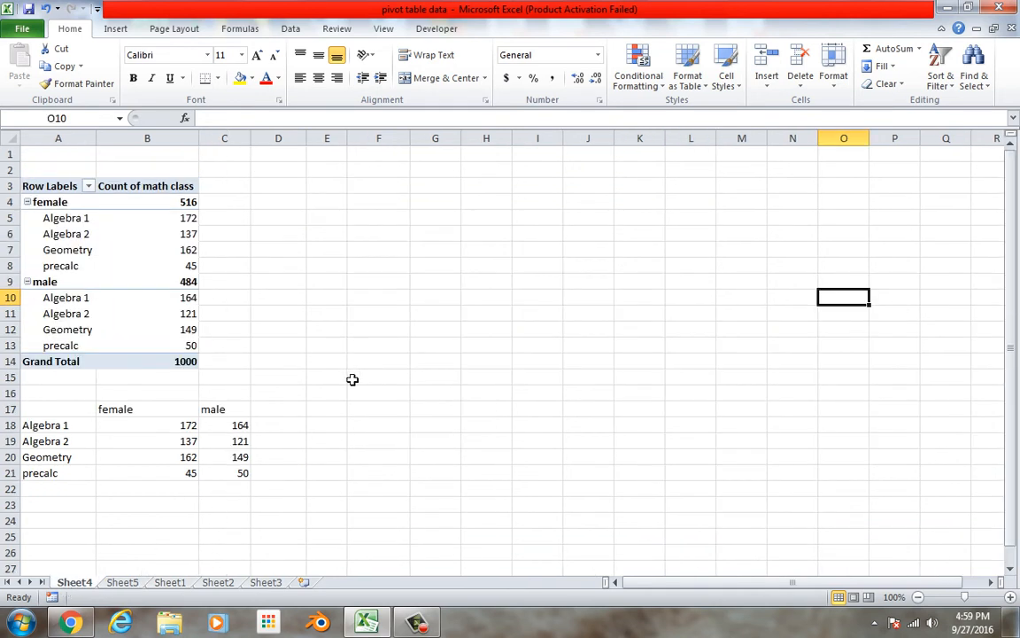
click(189, 251)
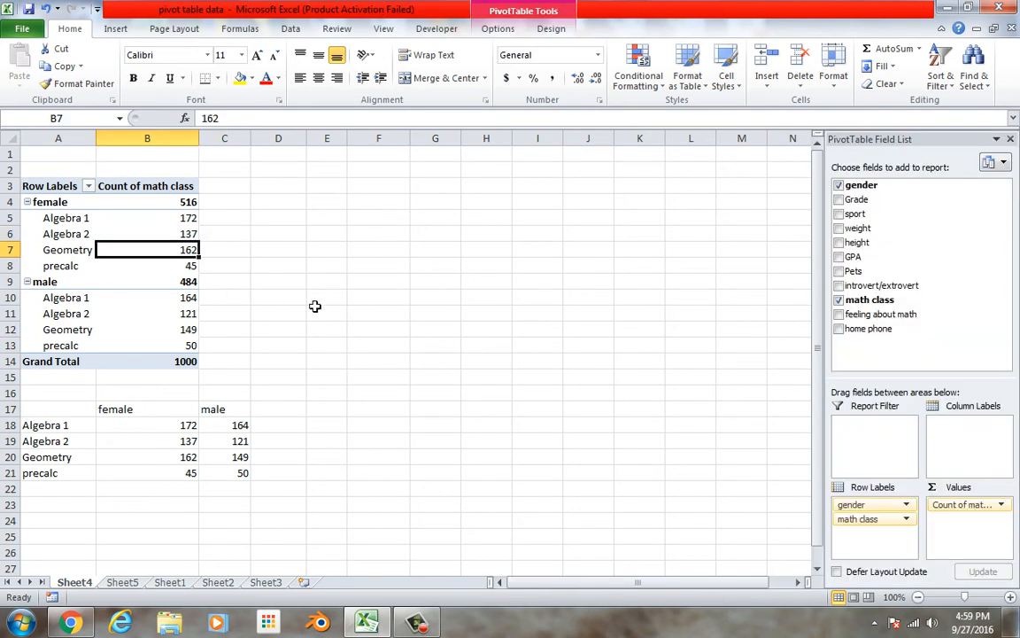
drag(874, 522, 933, 308)
drag(889, 507, 938, 334)
drag(886, 507, 925, 330)
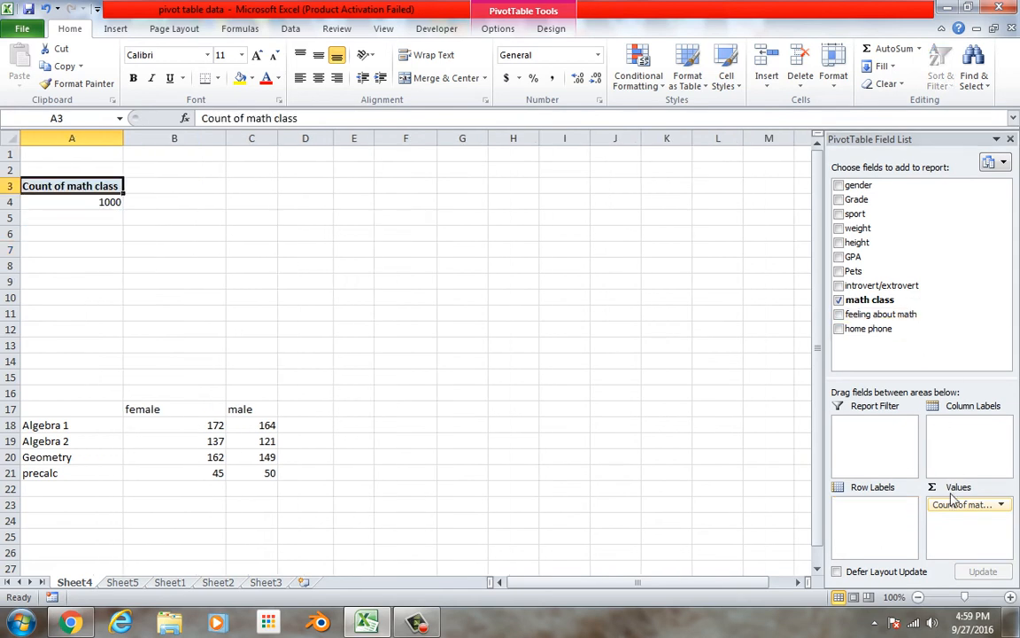
drag(953, 506, 454, 545)
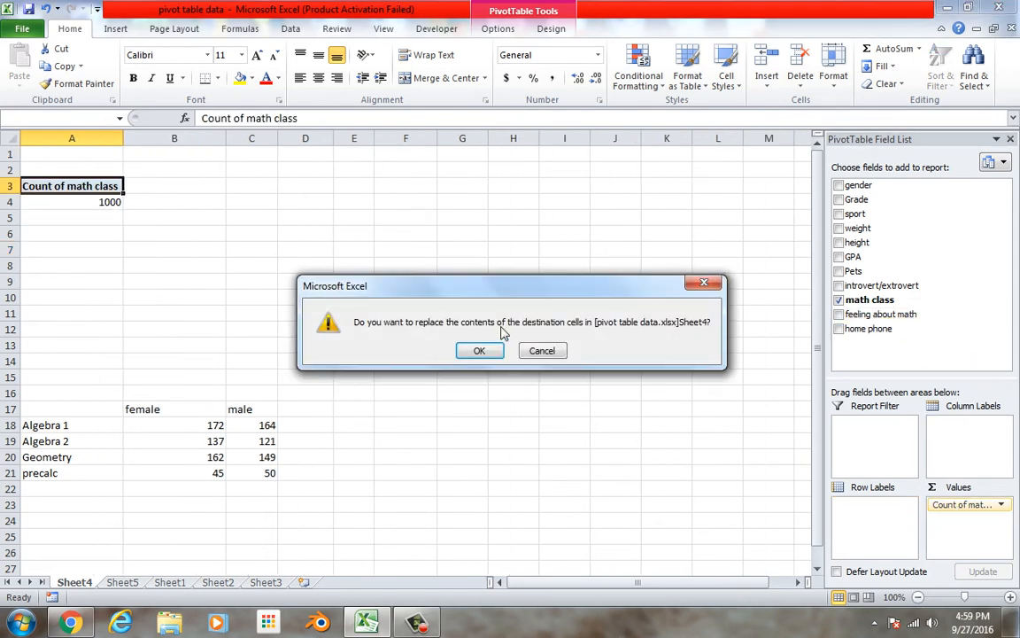
click(479, 351)
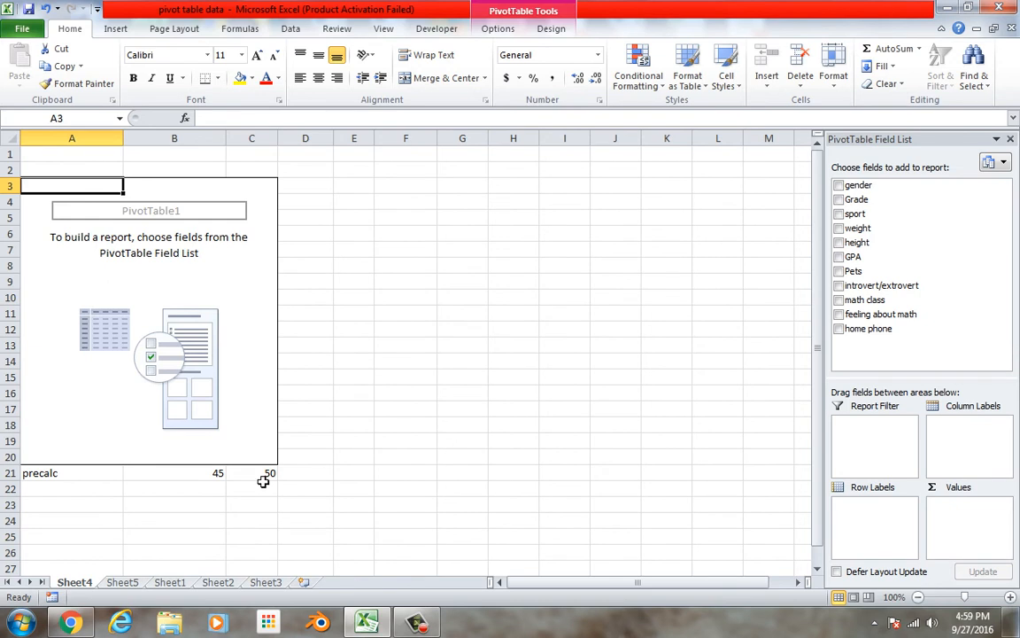
Rebuild the empty pivot table with math class as row labels, gender as column labels and the count of math class as values
click(299, 474)
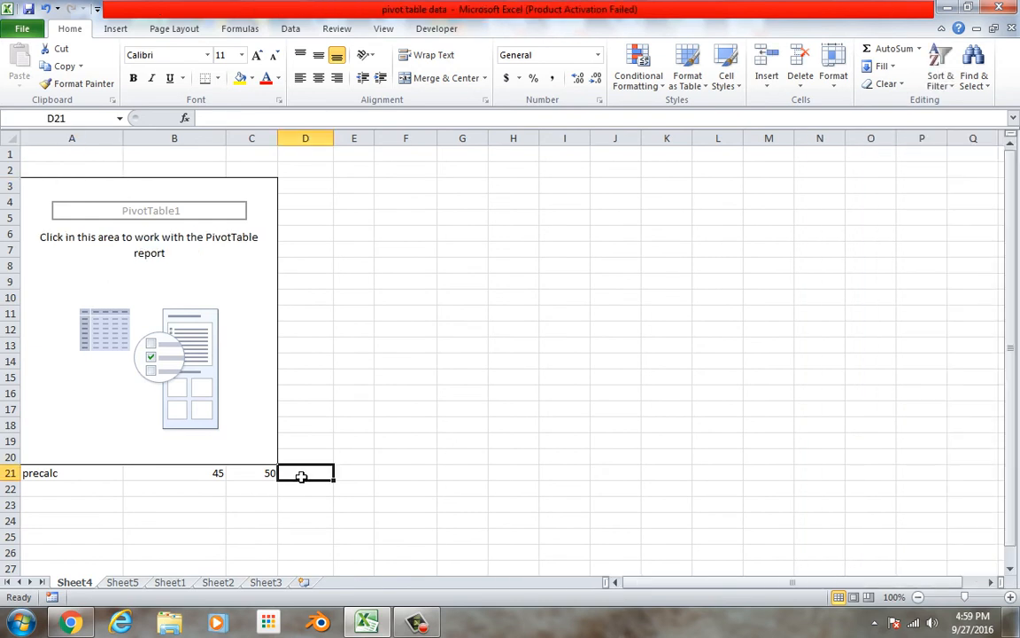
click(227, 362)
drag(884, 193, 873, 510)
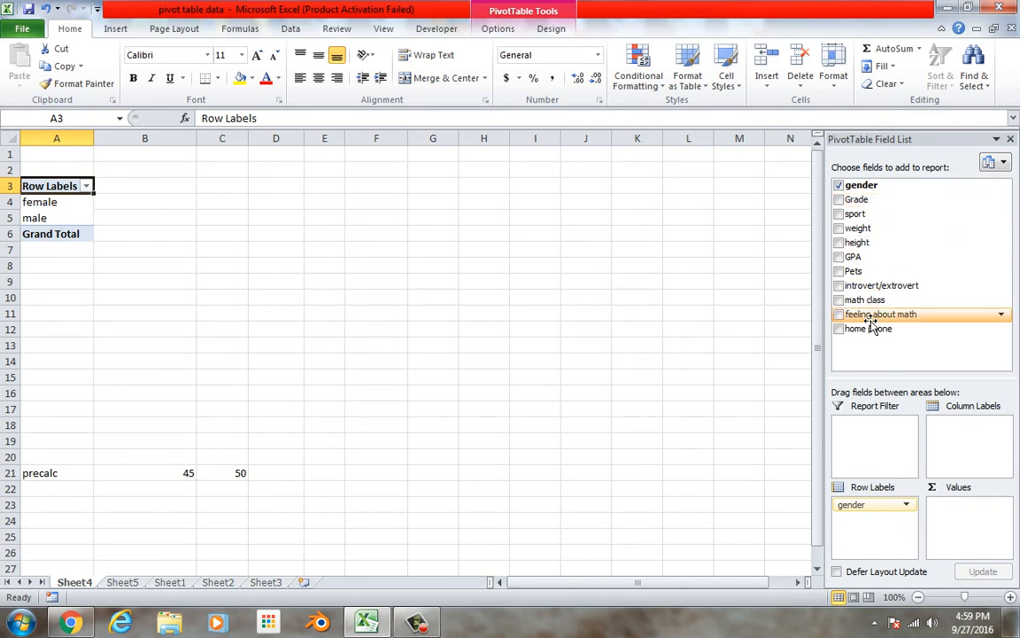
drag(870, 305, 864, 510)
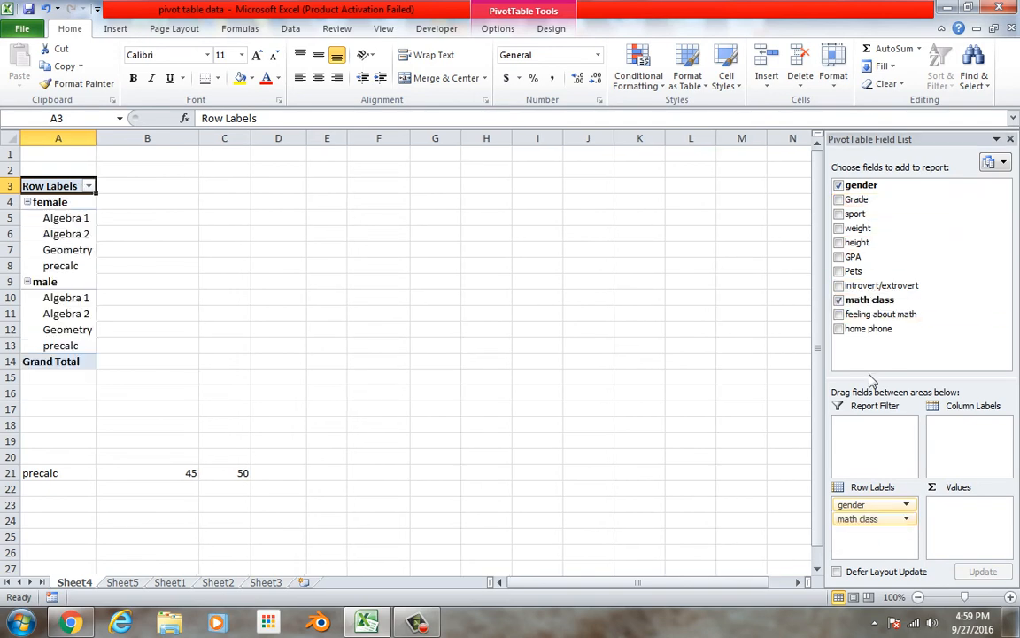
drag(891, 302, 962, 549)
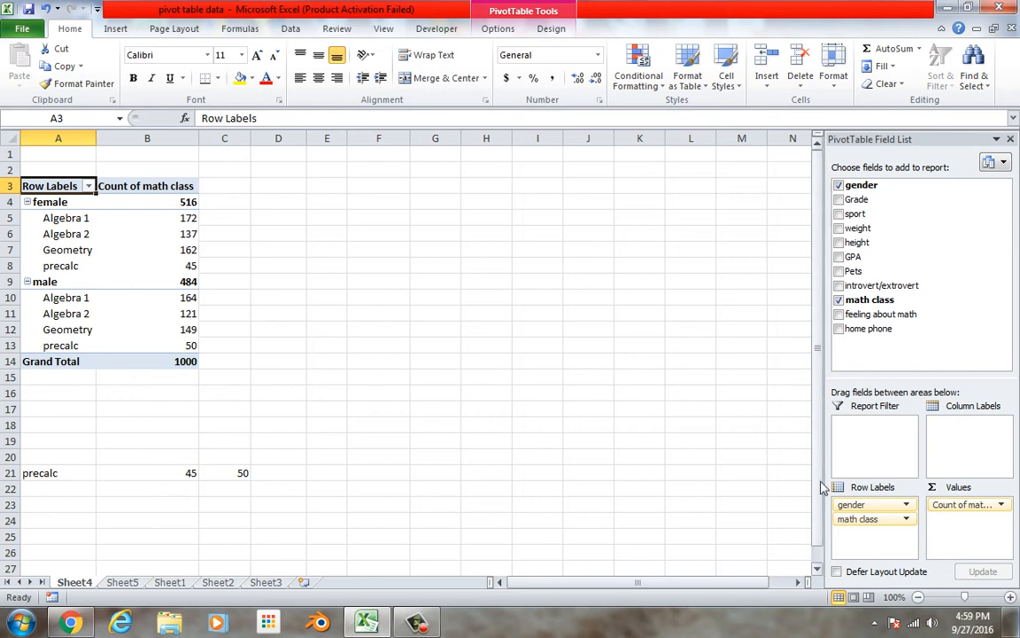
drag(865, 511, 970, 456)
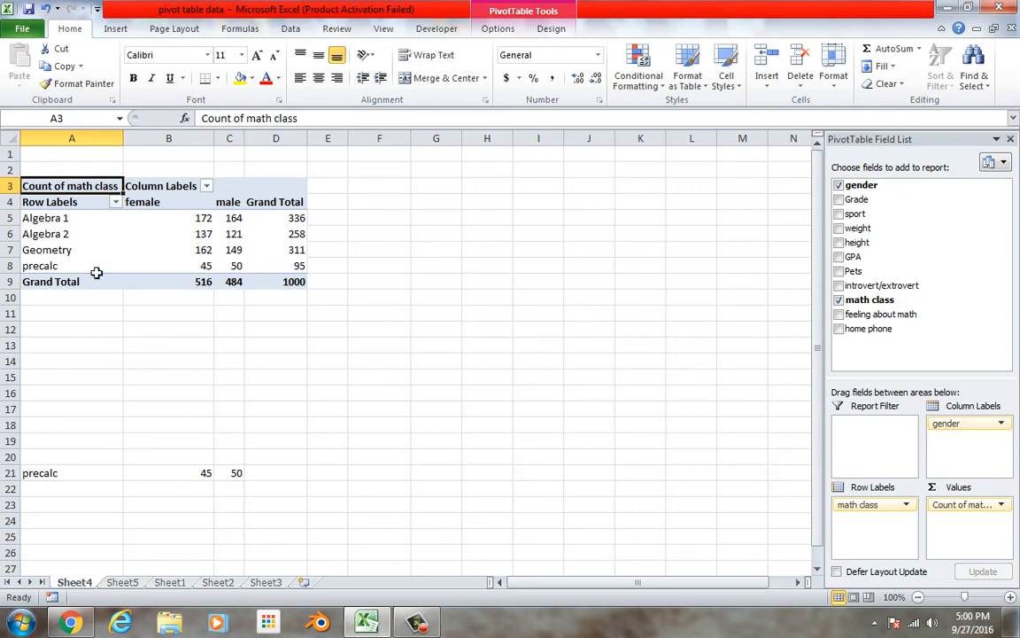
Copy the female and male counts by math class with their labels (A4:C8) and paste them as values at H14
drag(67, 202, 237, 268)
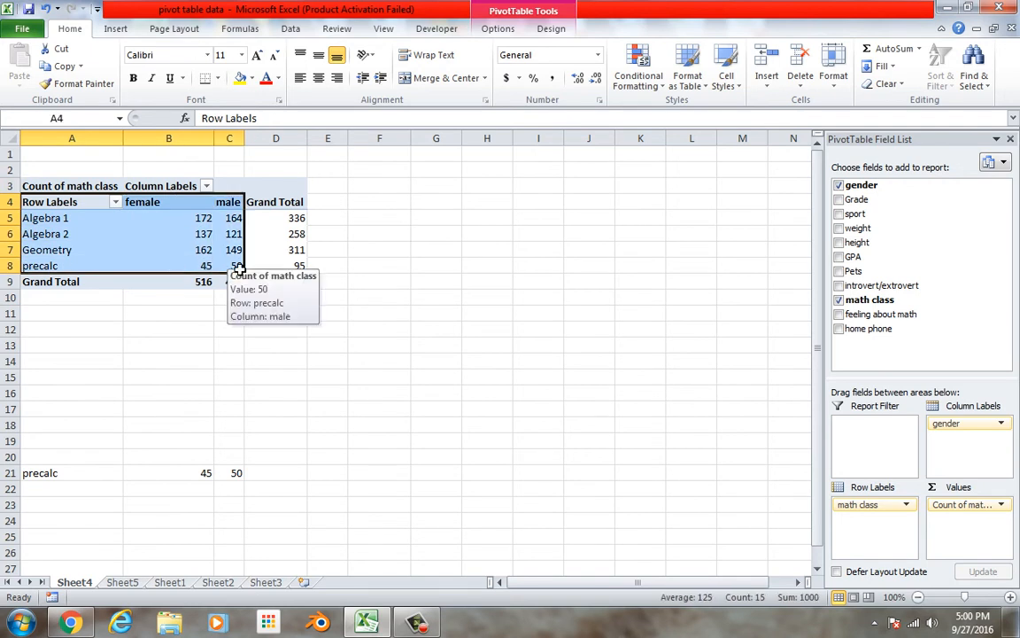
right_click(98, 264)
click(202, 272)
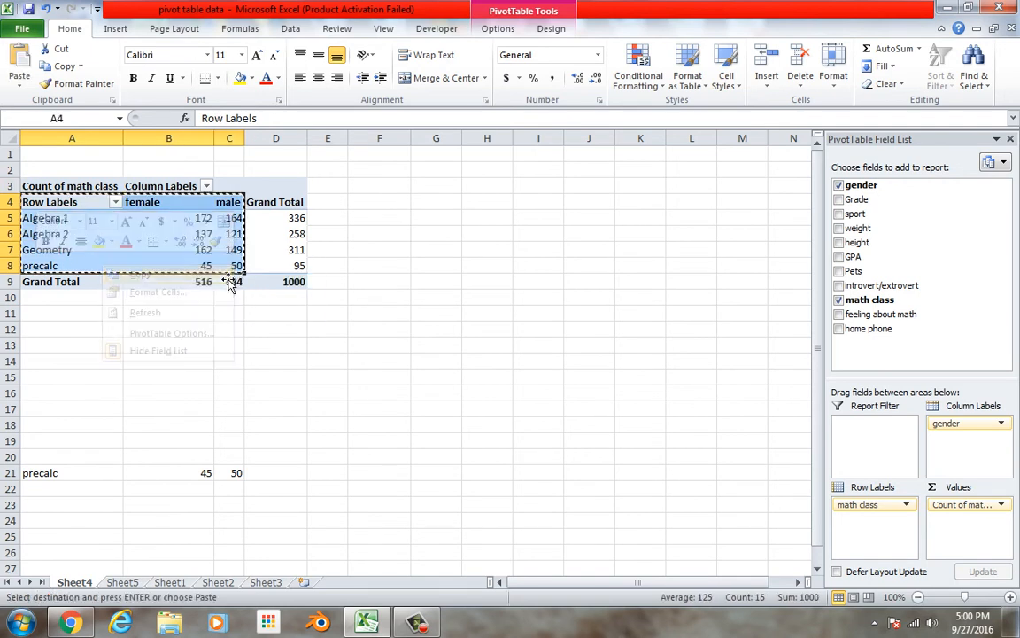
right_click(490, 361)
click(377, 137)
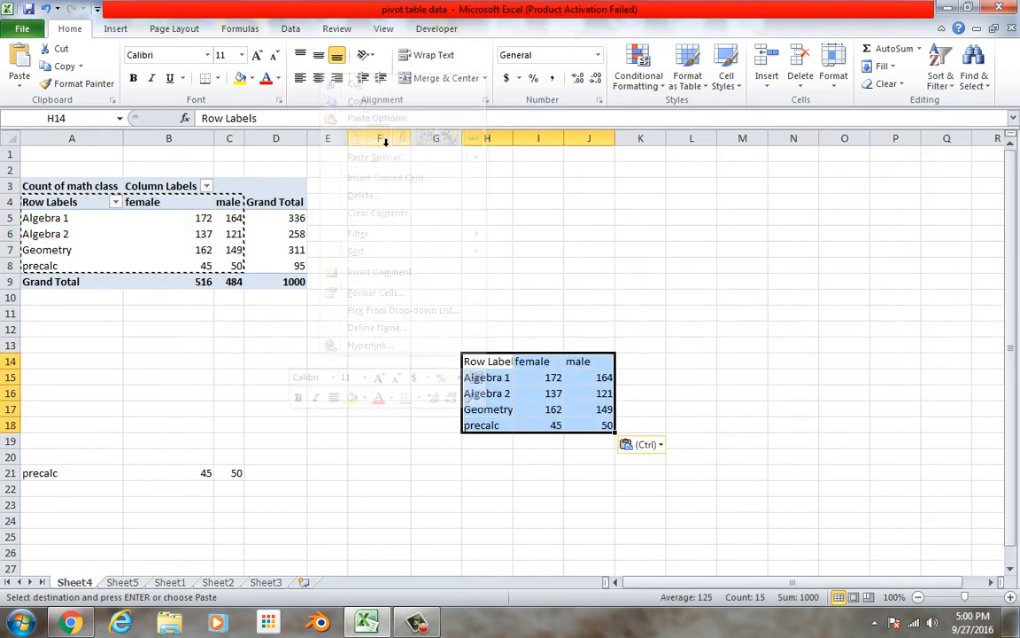
Clear the "Row Labels" text from the corner cell H14 of the pasted table
click(507, 361)
key(BackSpace)
drag(589, 233, 596, 246)
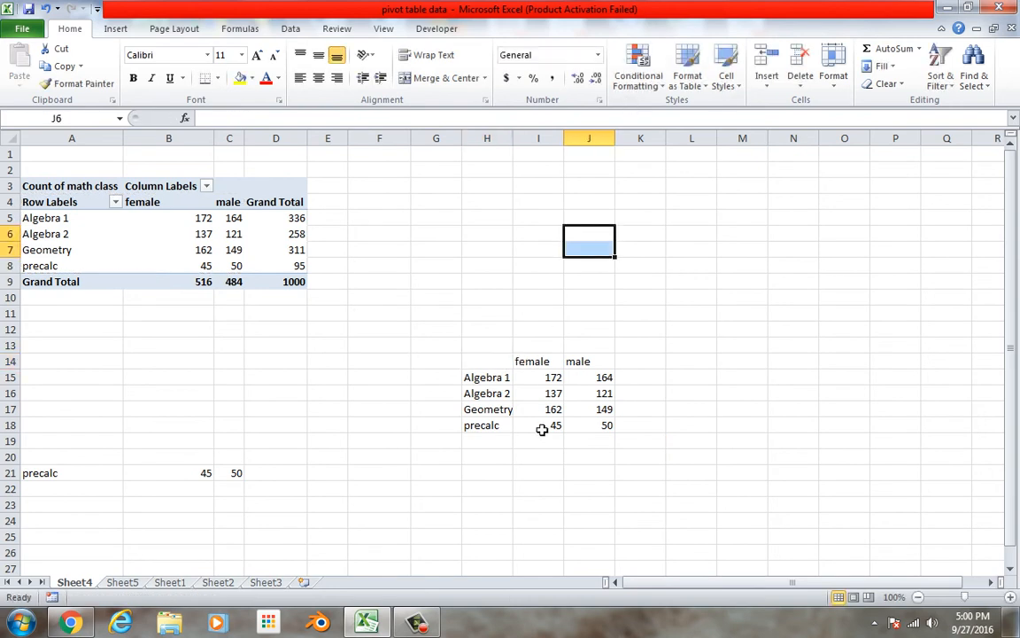
Insert a 2-D clustered column chart comparing female and male counts per math class from H14:J18
drag(501, 363, 597, 428)
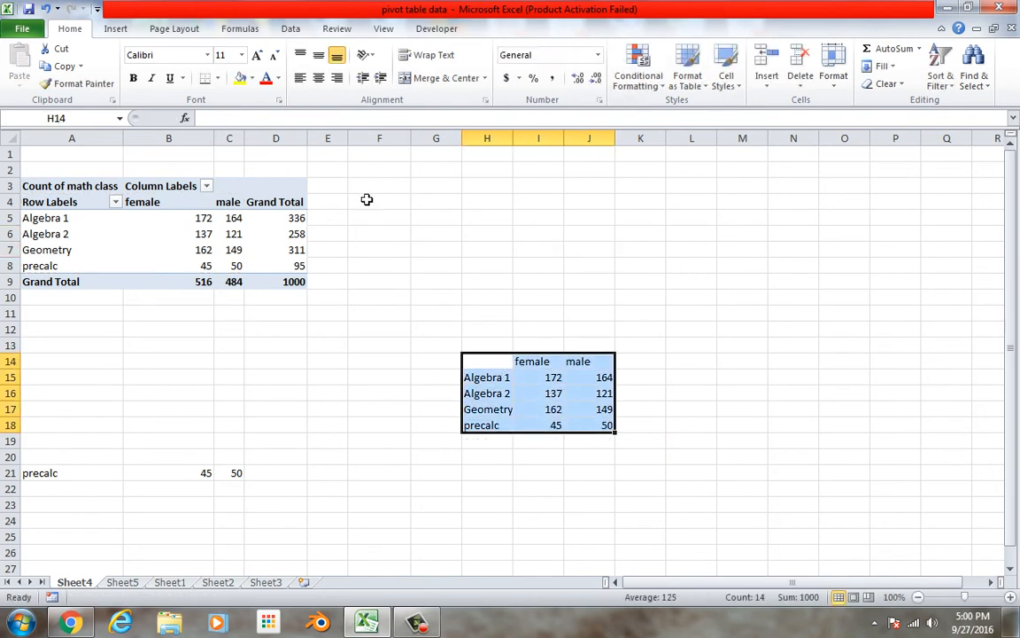
click(111, 29)
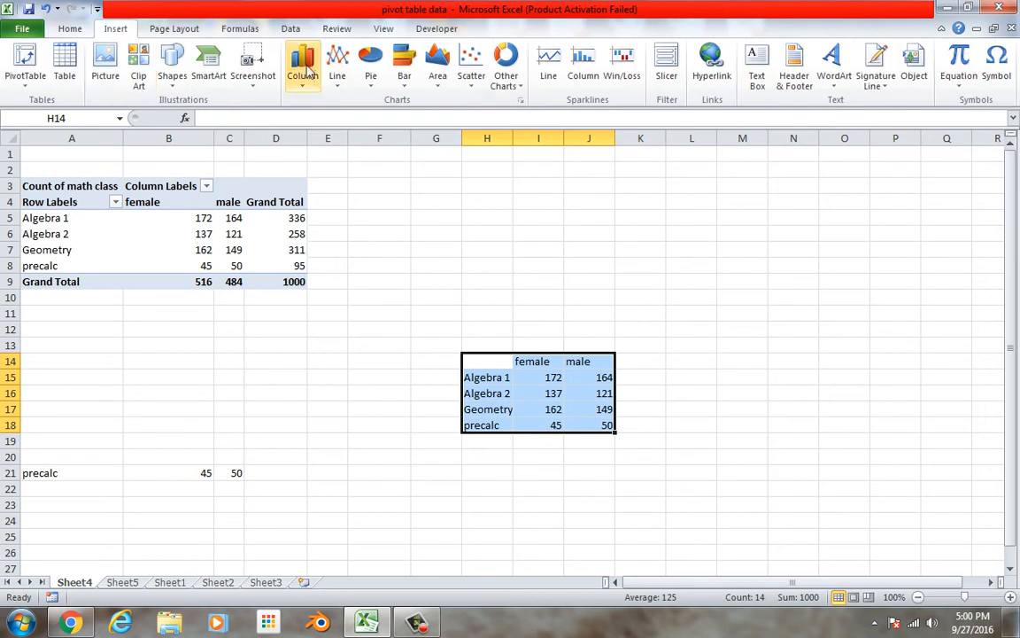
click(287, 68)
click(174, 128)
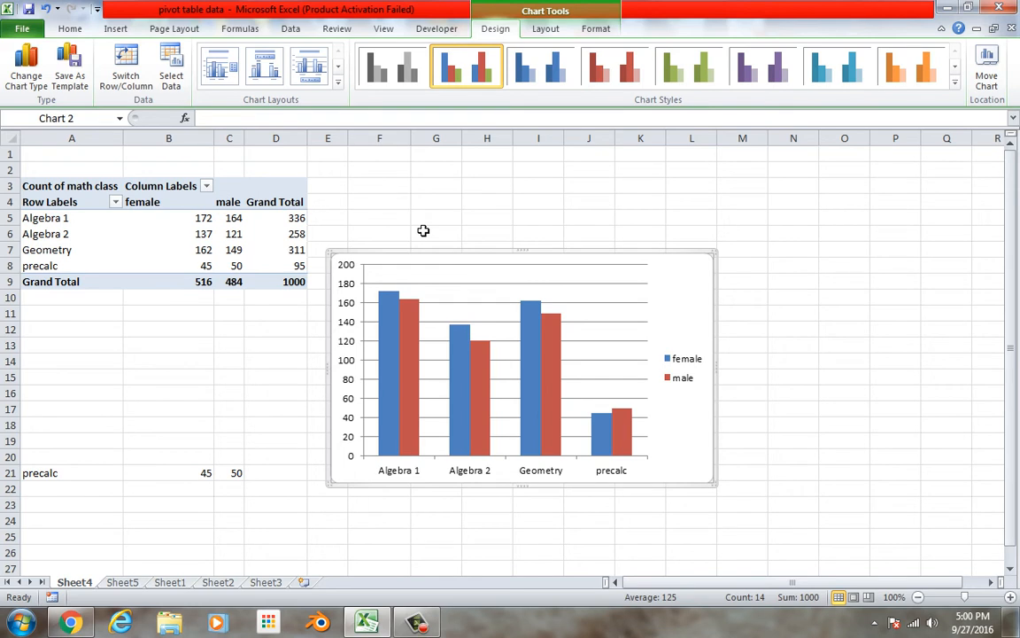
Add a title above the clustered column chart reading "math classes by gender"
click(547, 29)
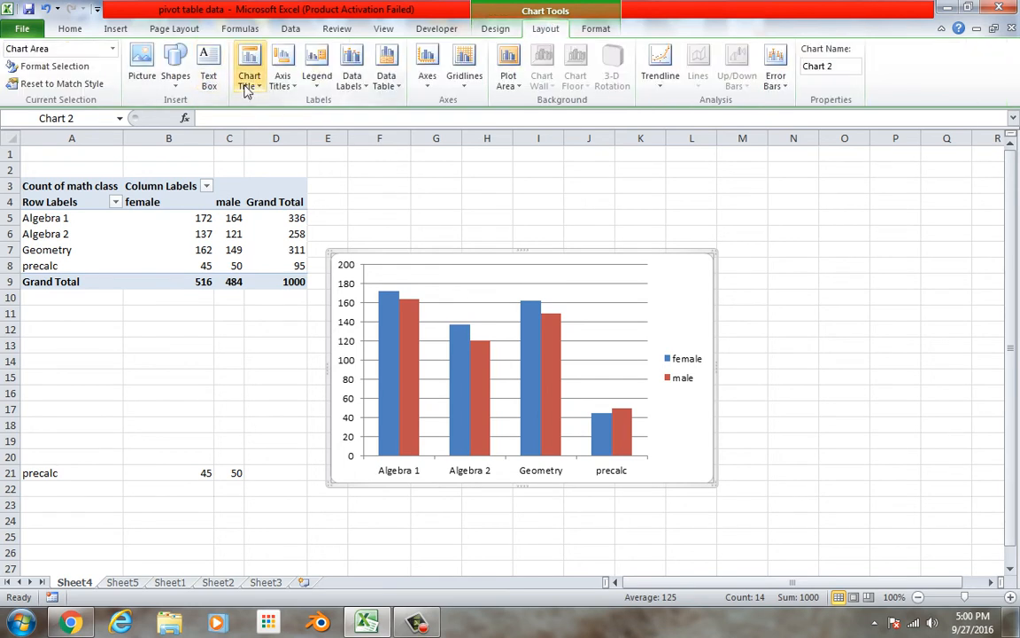
click(248, 88)
click(213, 177)
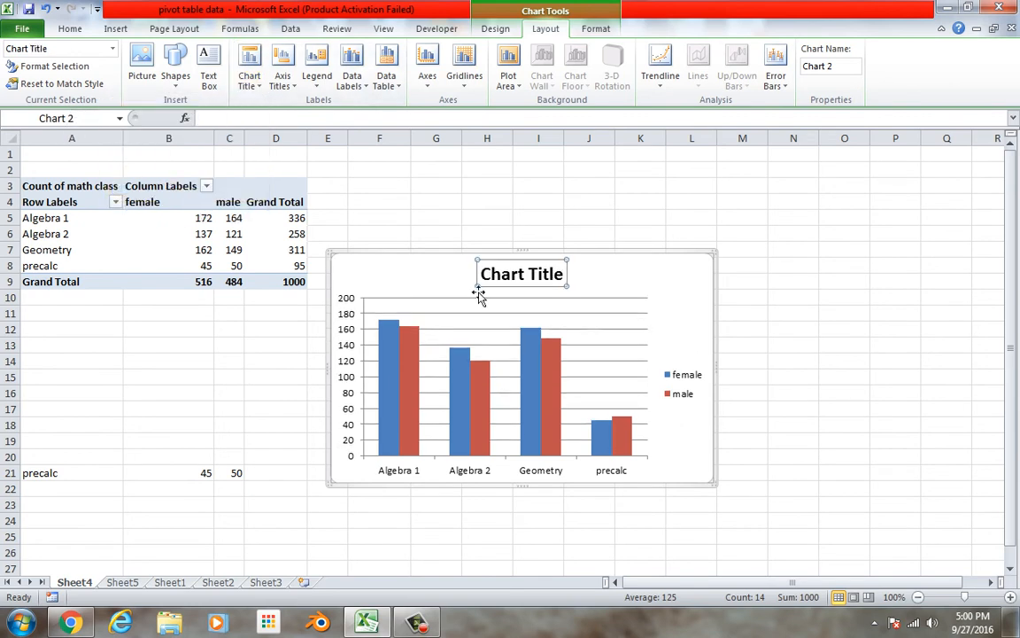
triple_click(513, 282)
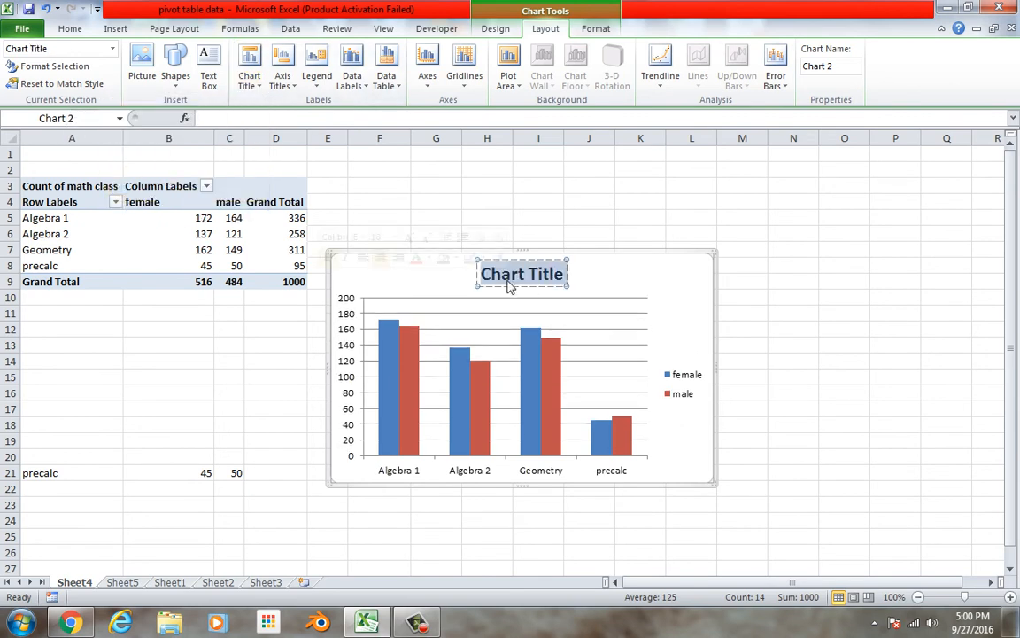
text(math calss)
key(BackSpace)
key(BackSpace)
key(BackSpace)
key(BackSpace)
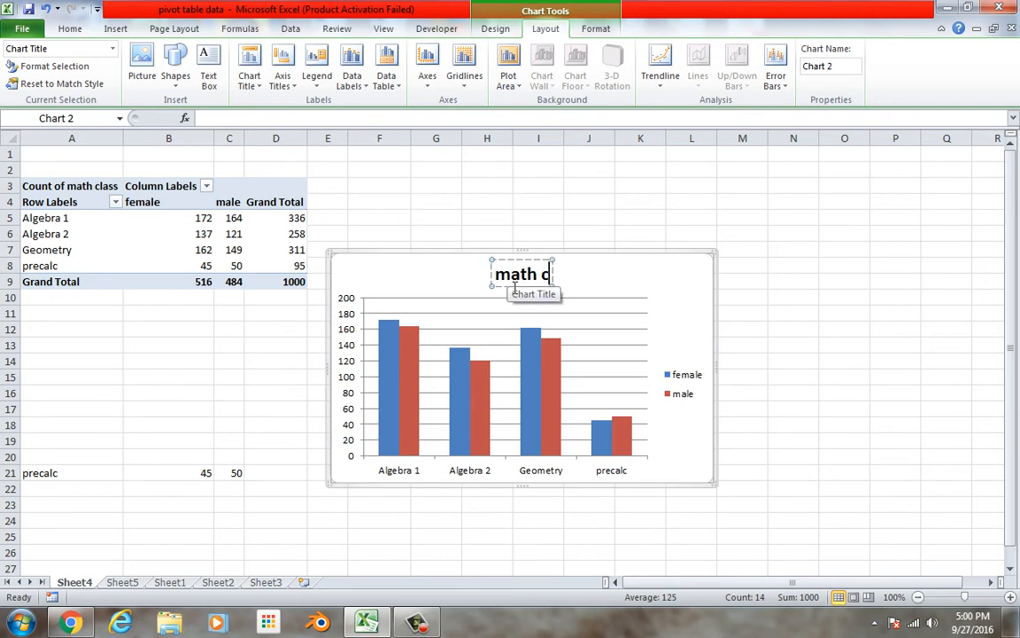
text(lasses)
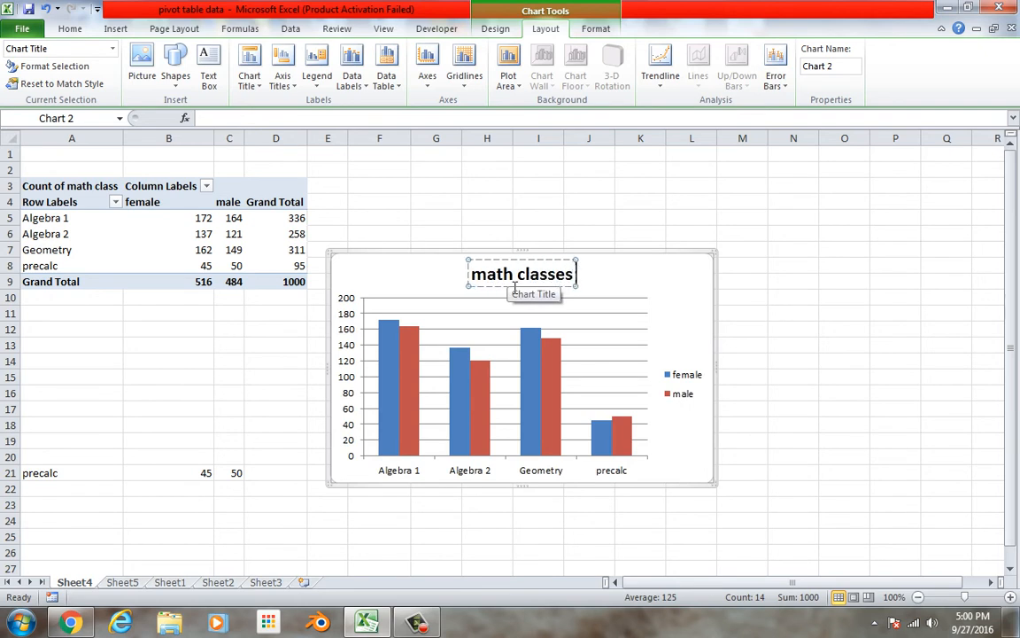
text( by gender)
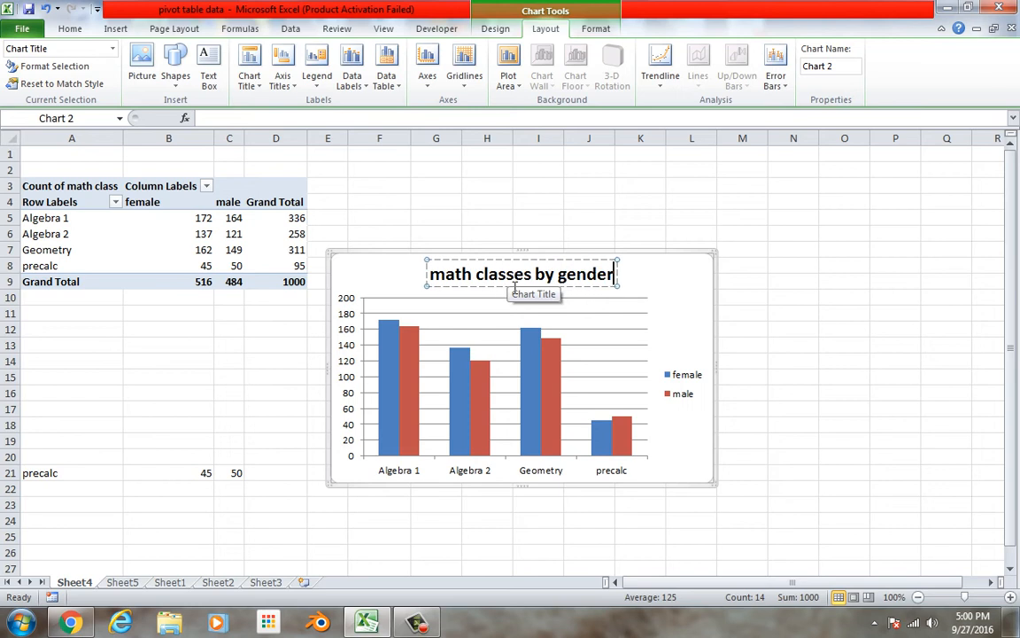
click(674, 323)
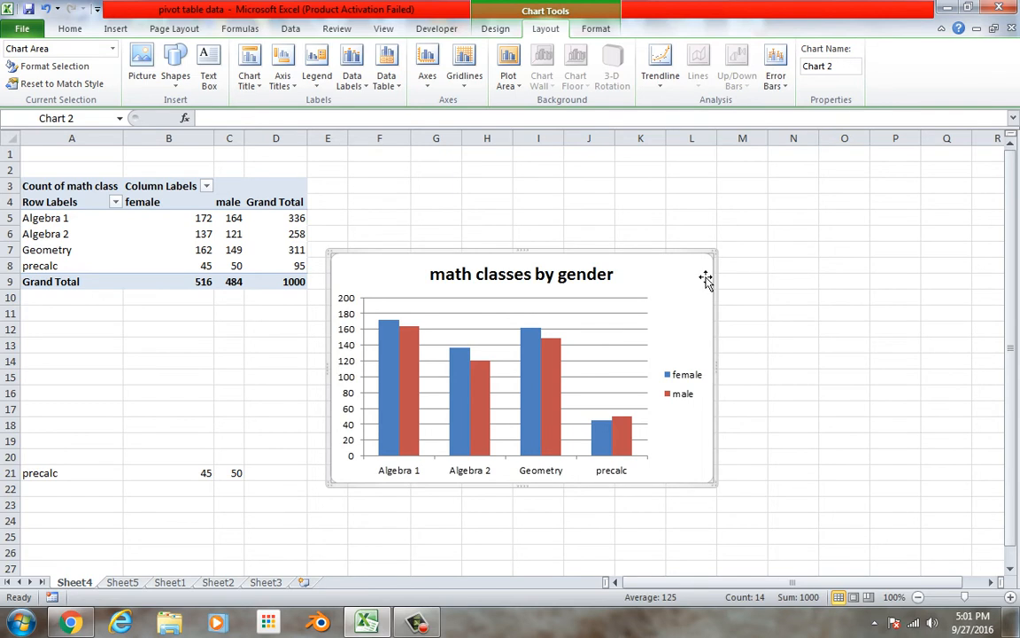
Delete the math classes by gender chart and clear the contents of the pasted table in H14:J18
key(Delete)
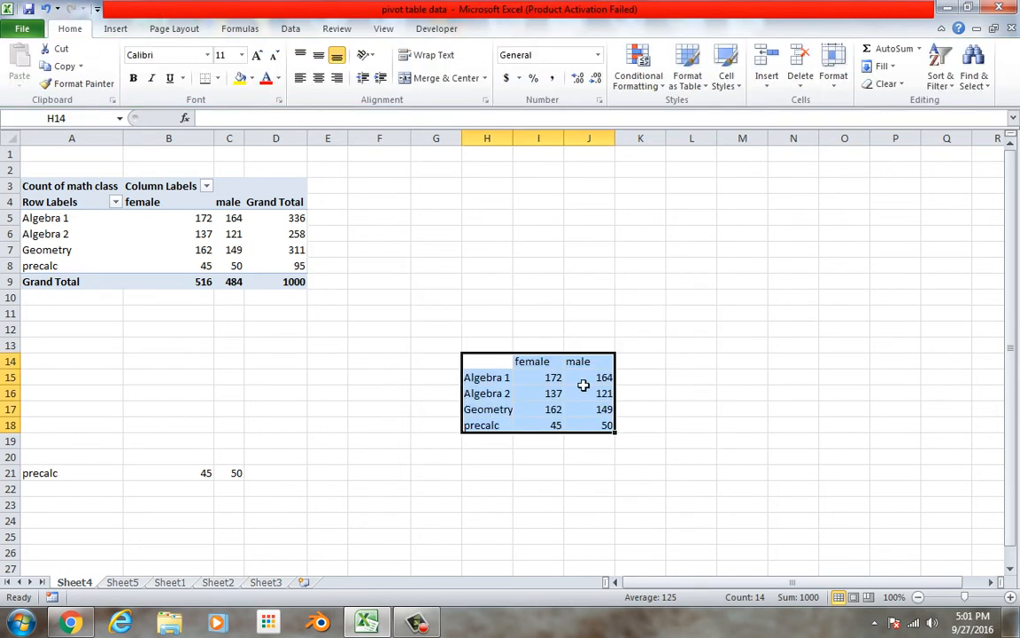
right_click(584, 384)
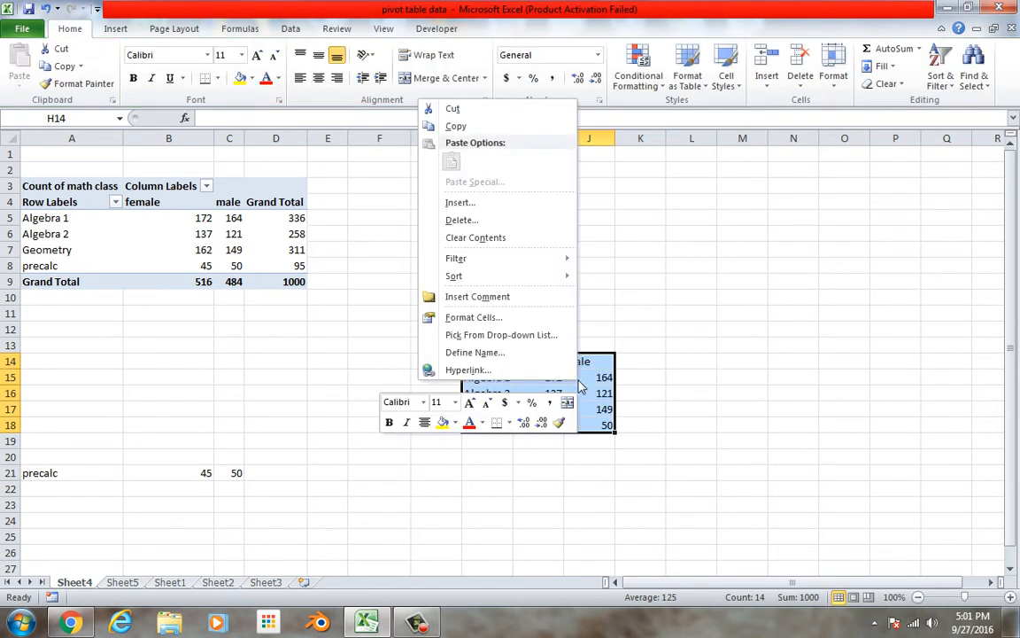
click(542, 237)
click(251, 379)
Replace the pivot table's math class and gender fields with sport as row labels and the count of sport as values
click(183, 256)
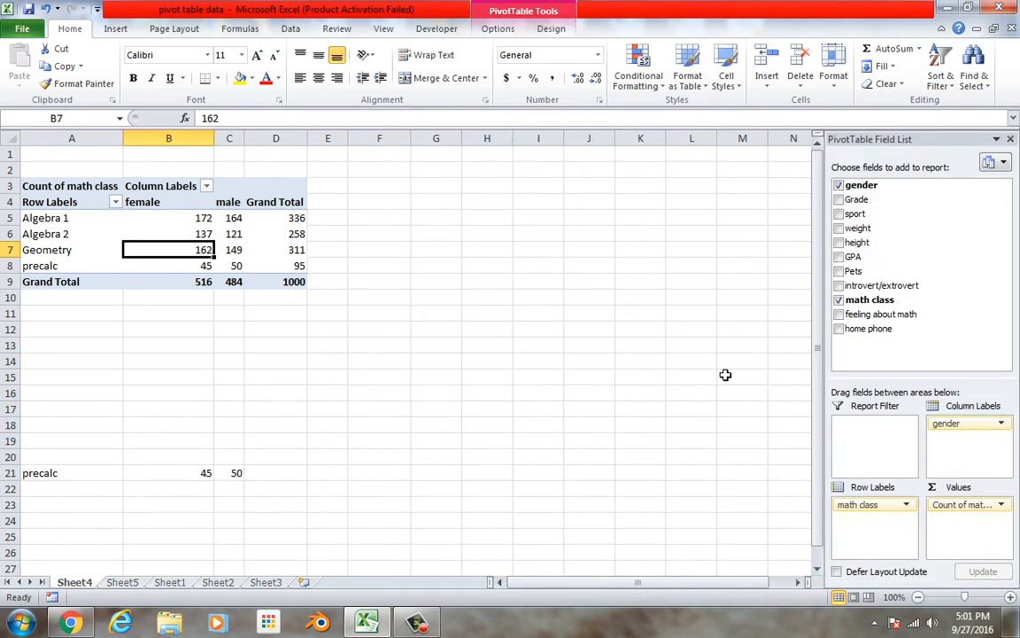
drag(907, 512, 868, 318)
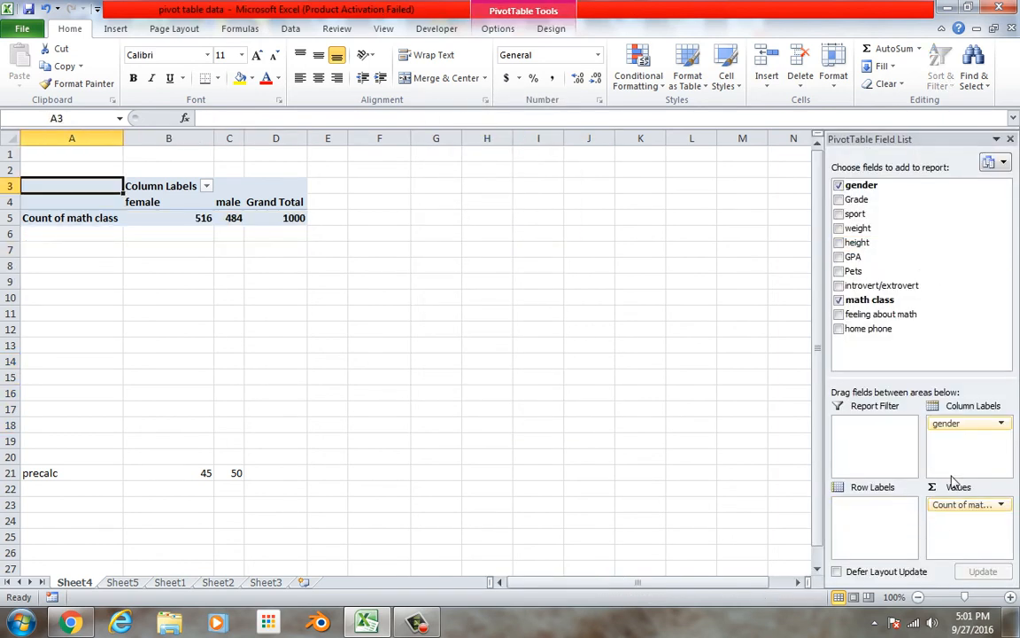
drag(962, 505, 974, 328)
drag(966, 423, 868, 348)
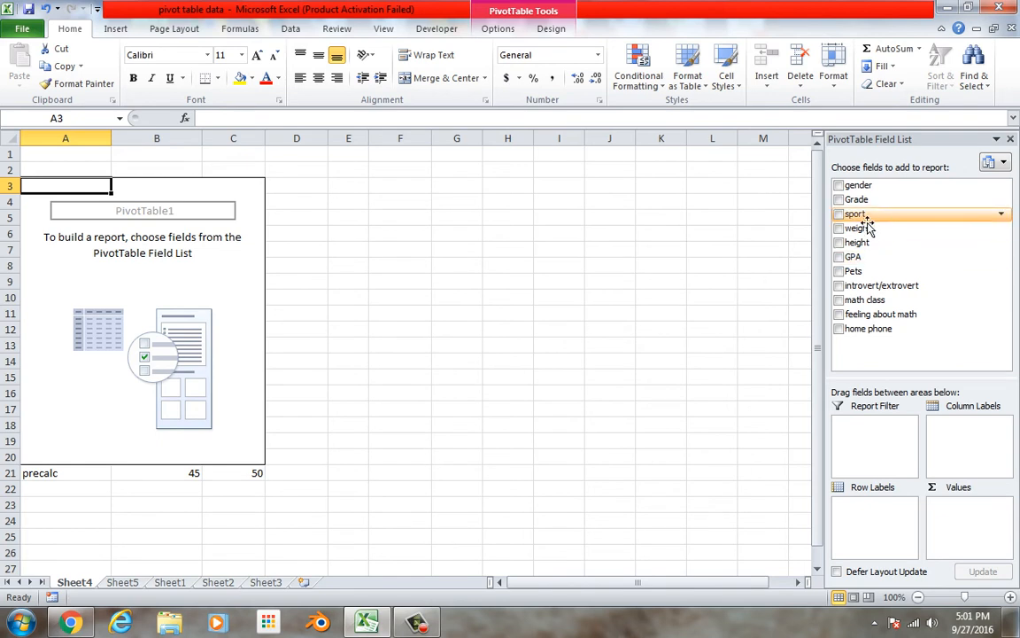
drag(866, 221, 863, 514)
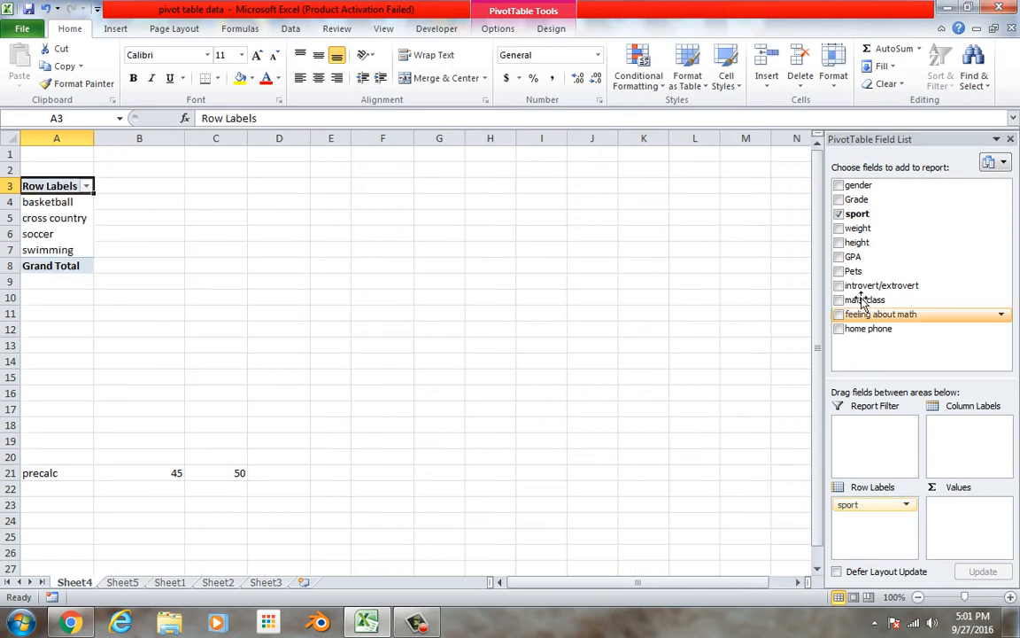
drag(858, 215, 969, 521)
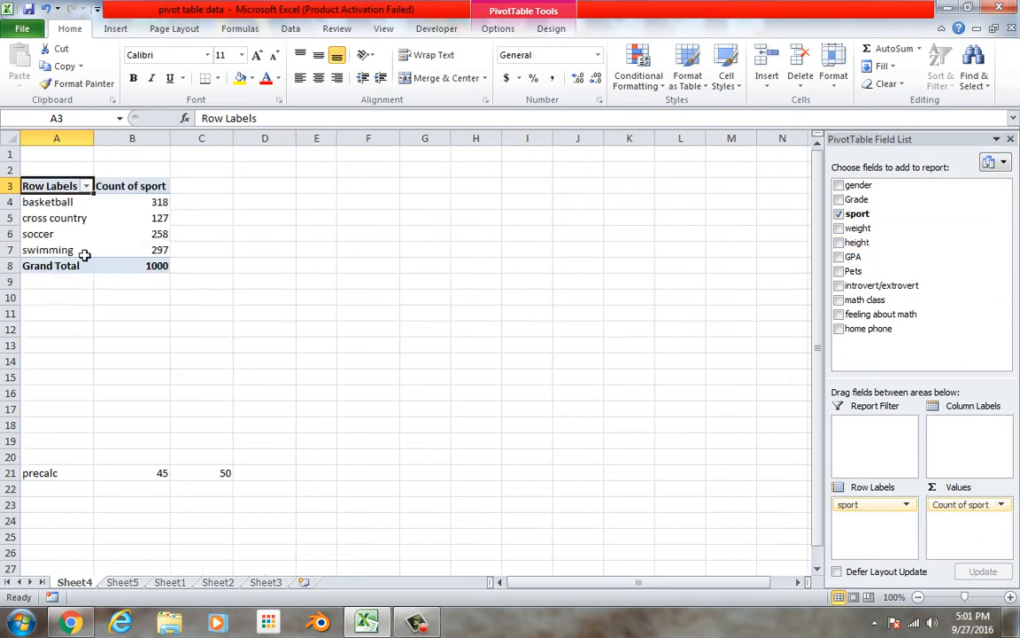
Insert a 2-D pie chart of the sport counts from A4:B7
drag(63, 201, 150, 253)
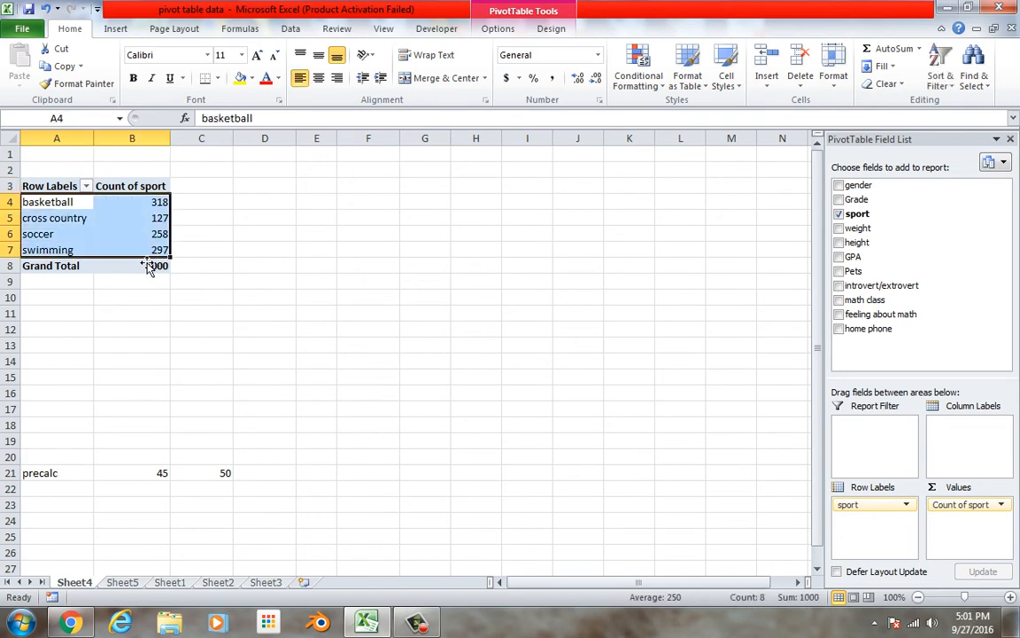
click(114, 29)
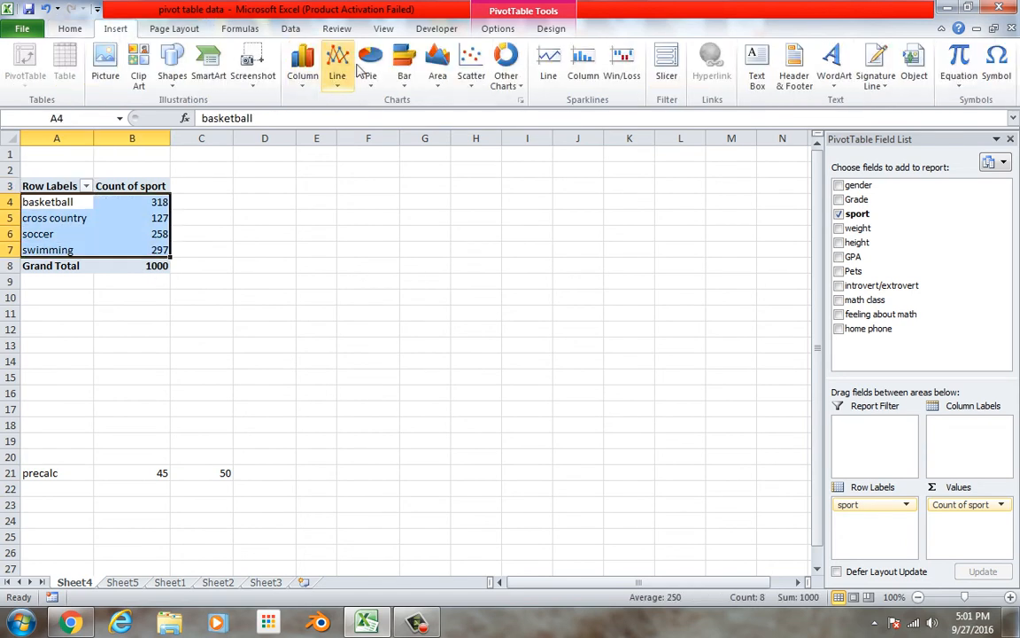
click(367, 72)
click(273, 130)
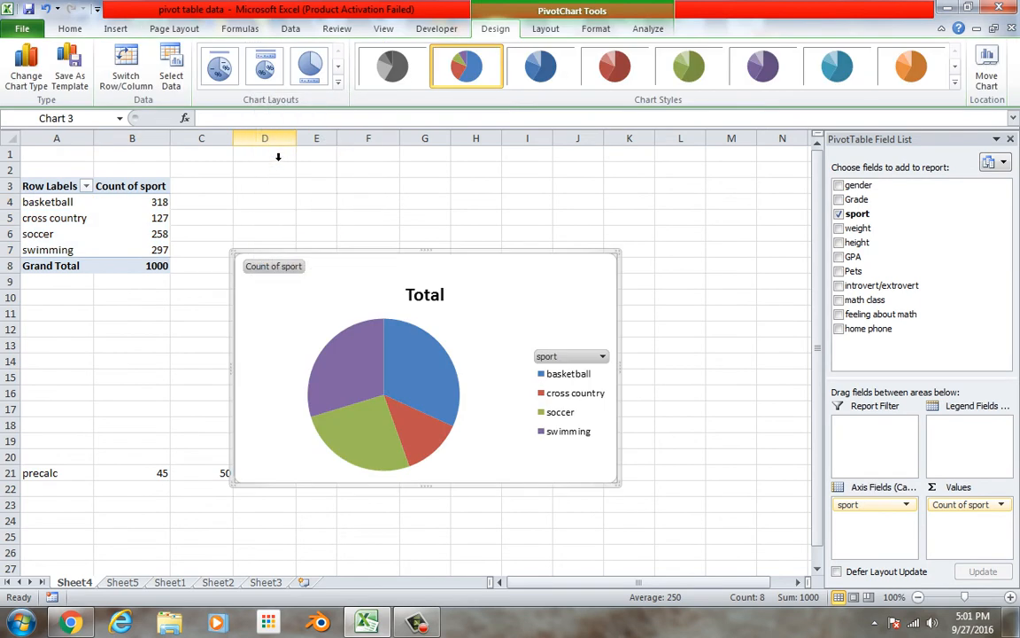
mouse_move(425, 438)
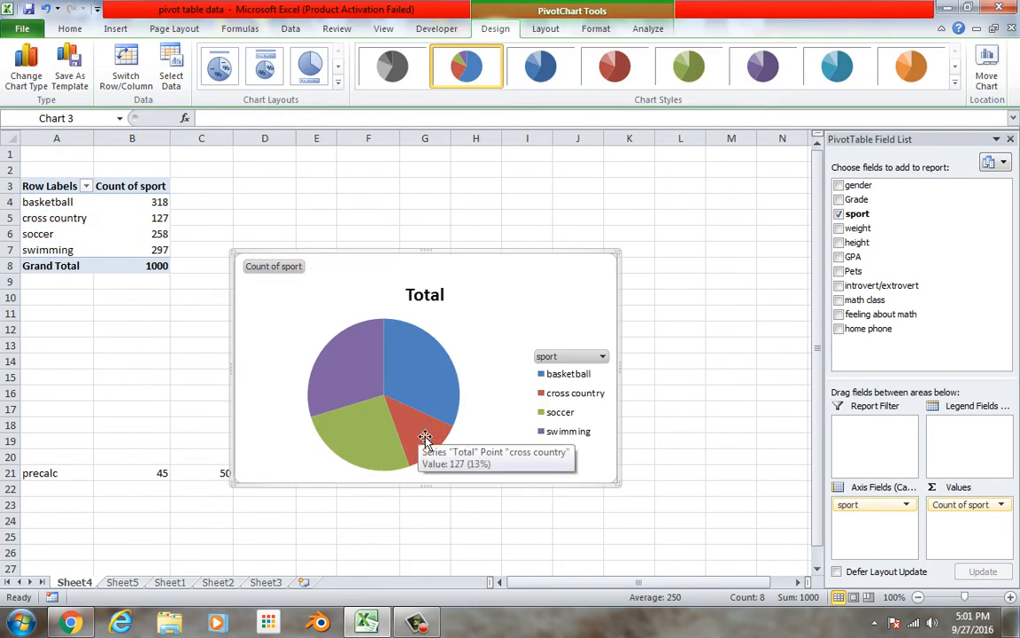
Change the pie chart's title to "sport participation"
double_click(425, 295)
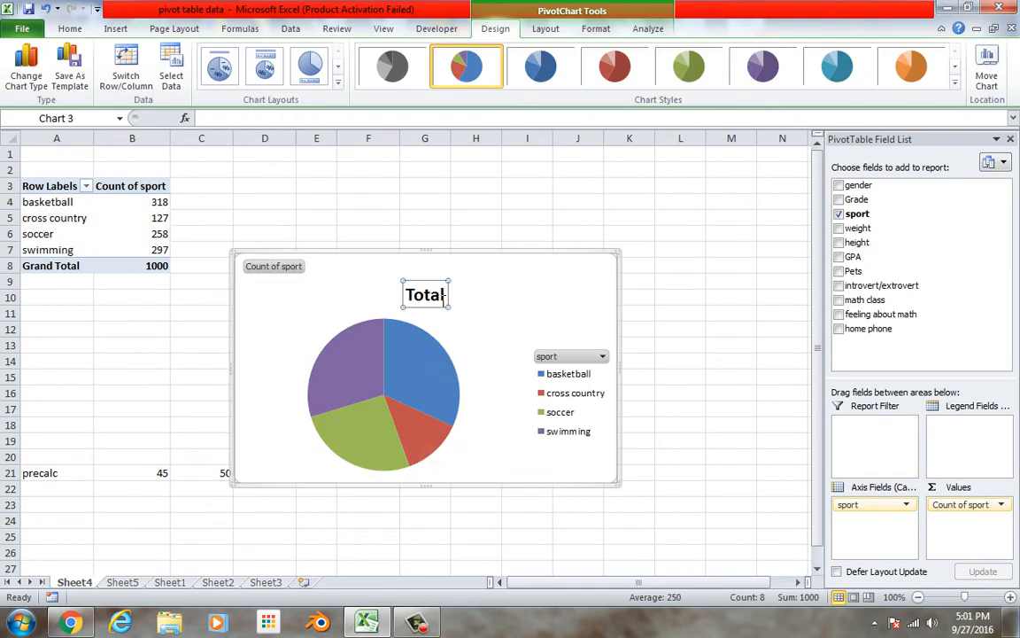
click(664, 501)
double_click(420, 299)
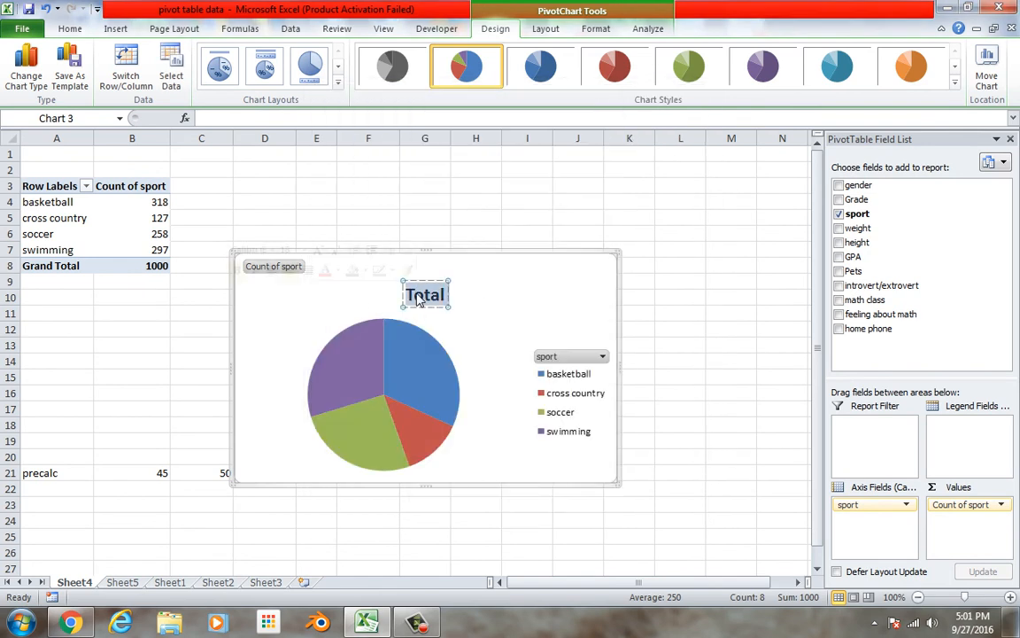
text(sports)
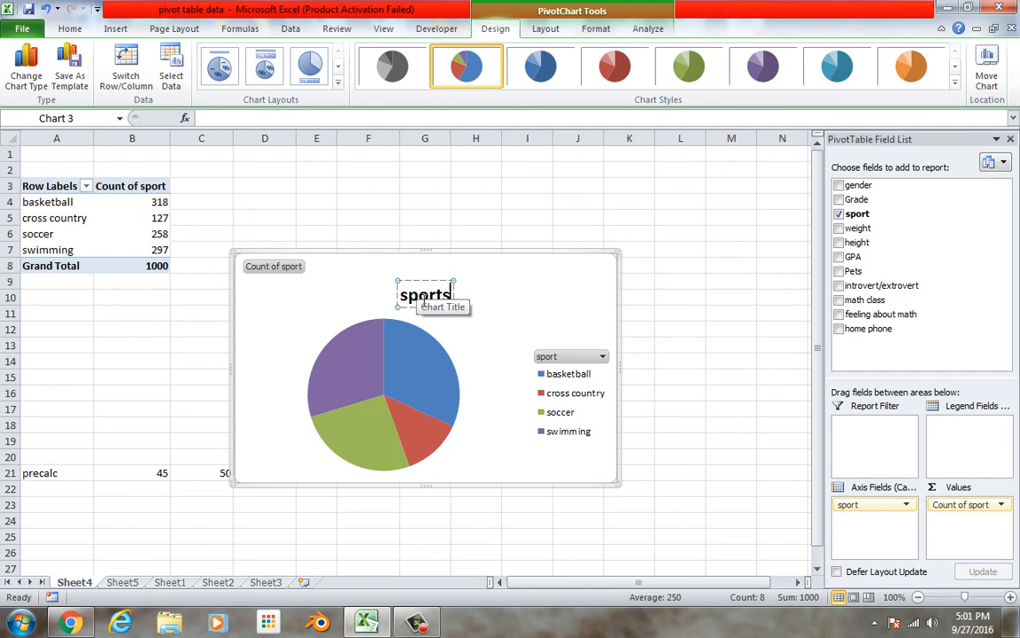
key(BackSpace)
text(particp)
key(BackSpace)
text(ipation)
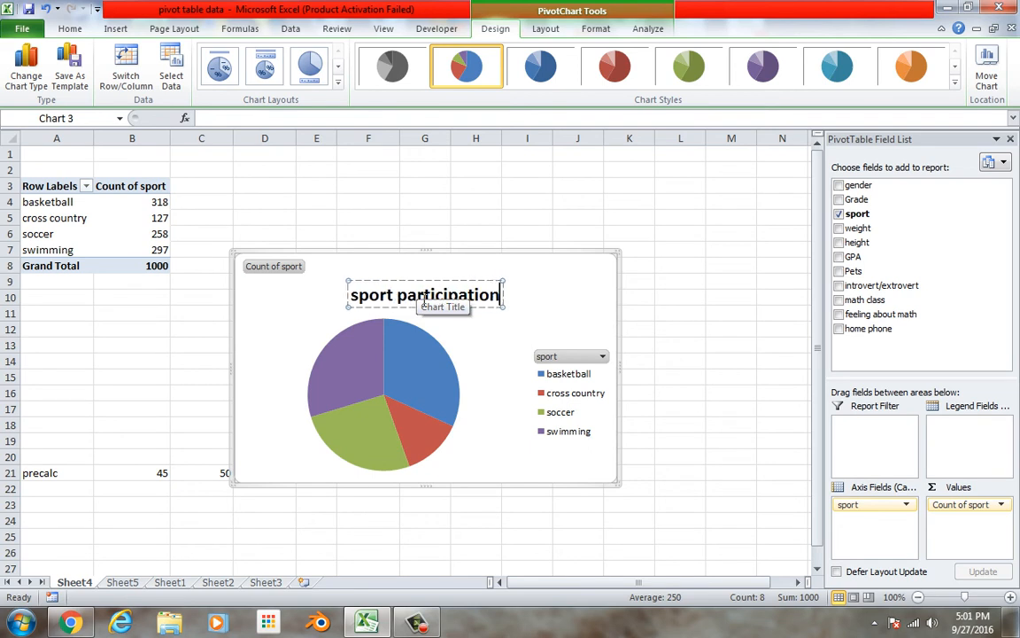
click(472, 379)
Add data labels showing percentage instead of value to the pie slices, and move the basketball label outside its slice
right_click(430, 375)
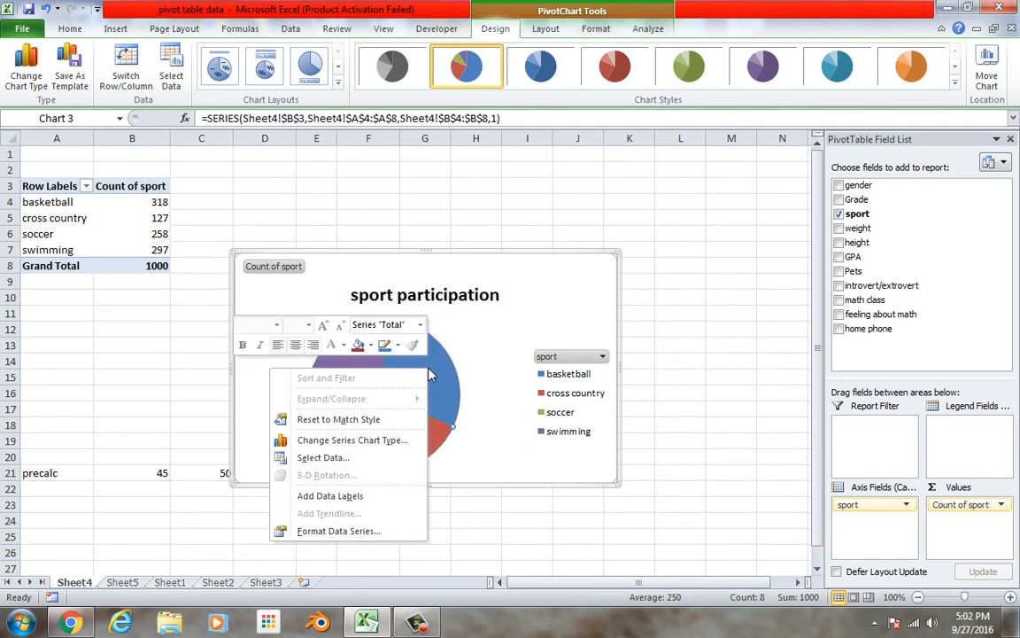
click(354, 497)
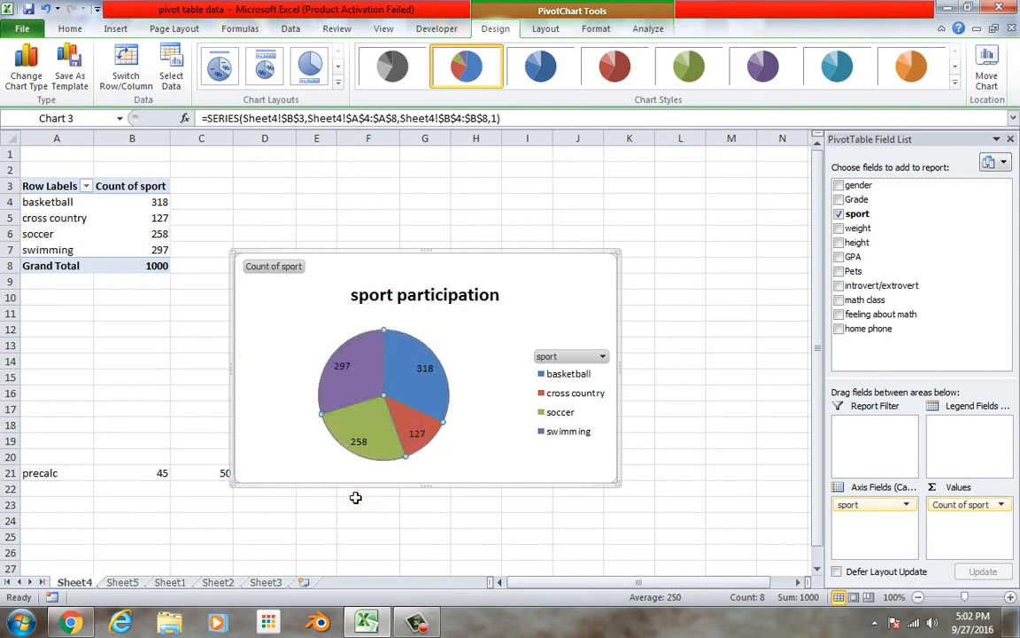
right_click(363, 446)
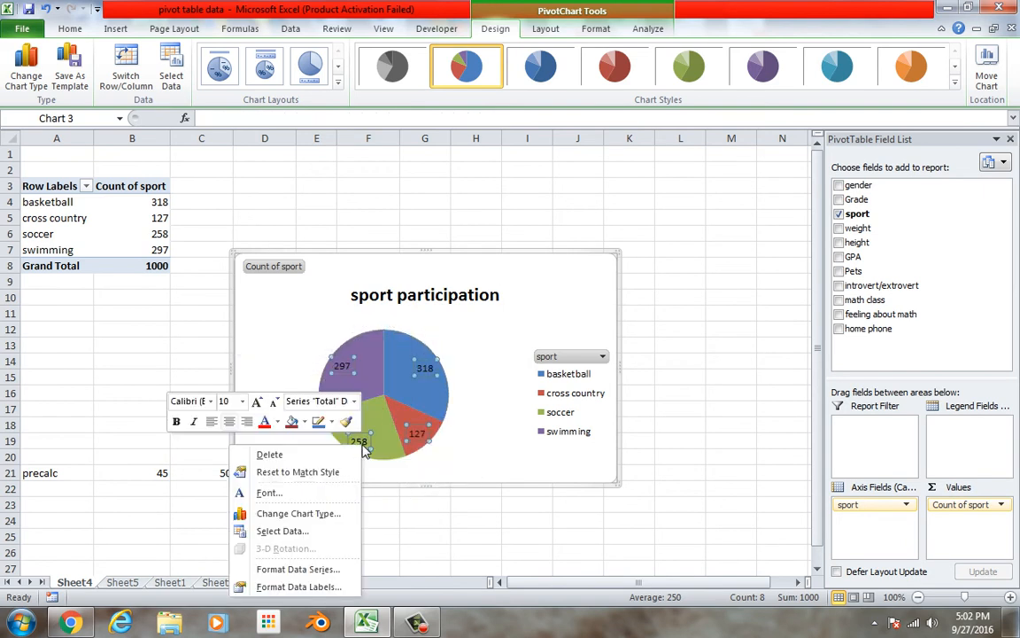
click(298, 587)
click(454, 206)
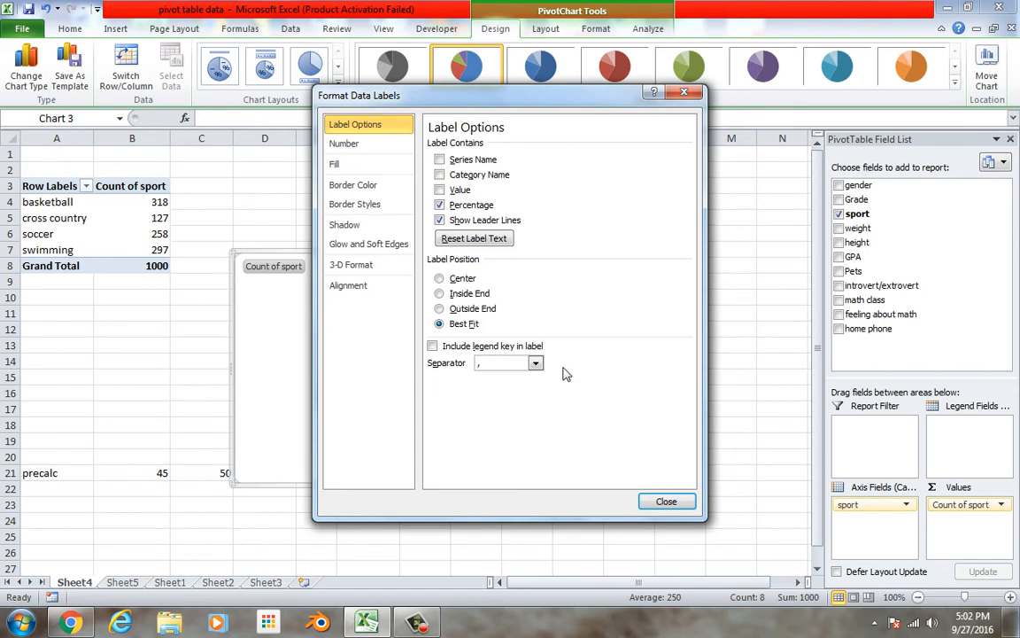
click(660, 502)
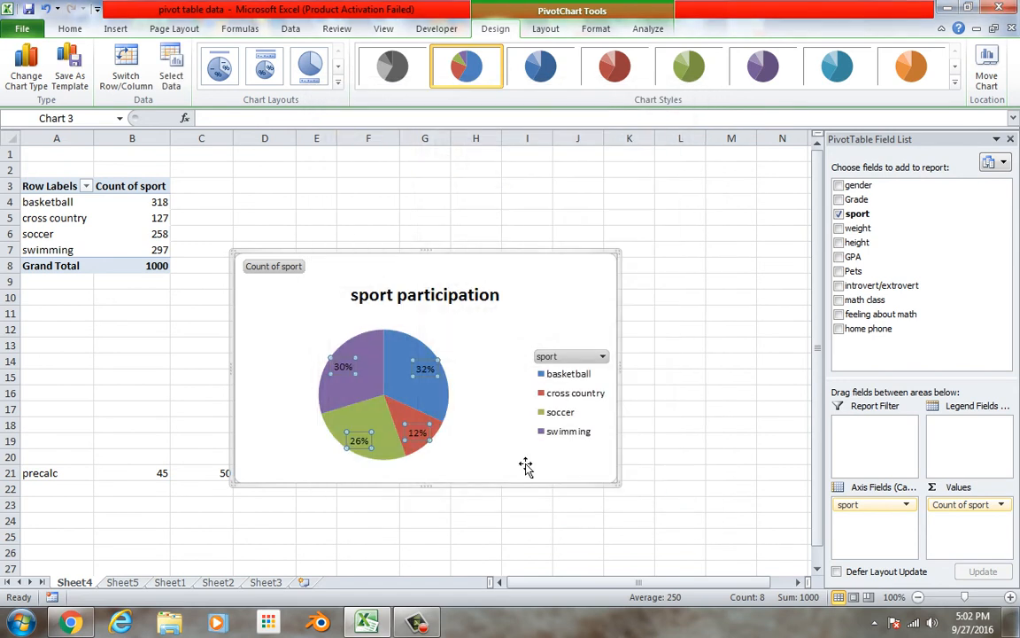
click(423, 365)
drag(419, 359, 485, 344)
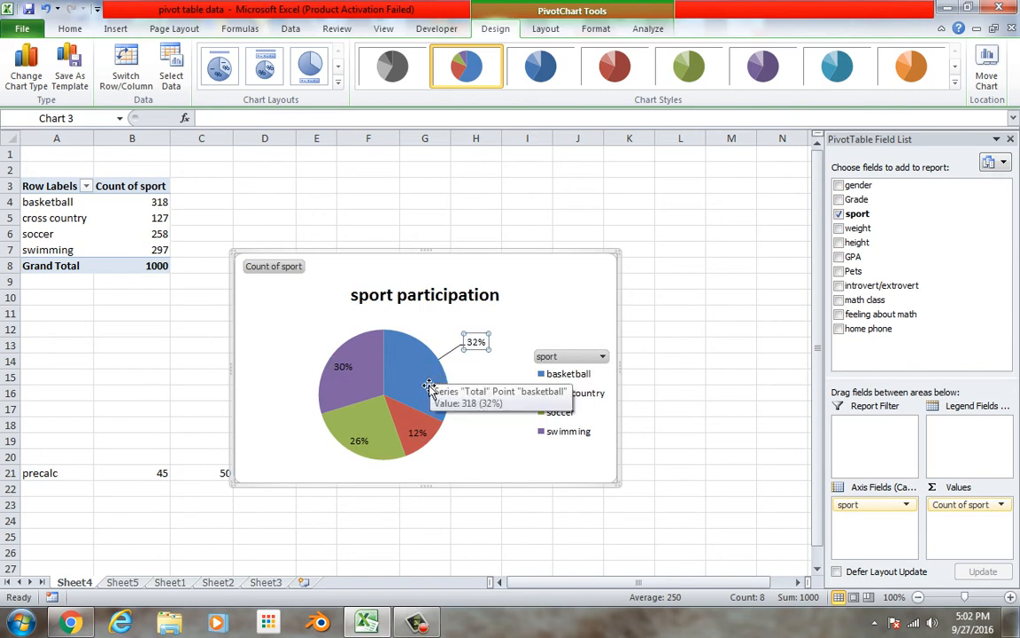
Try to clear the swimming count in cell B7 of the pivot table
click(142, 250)
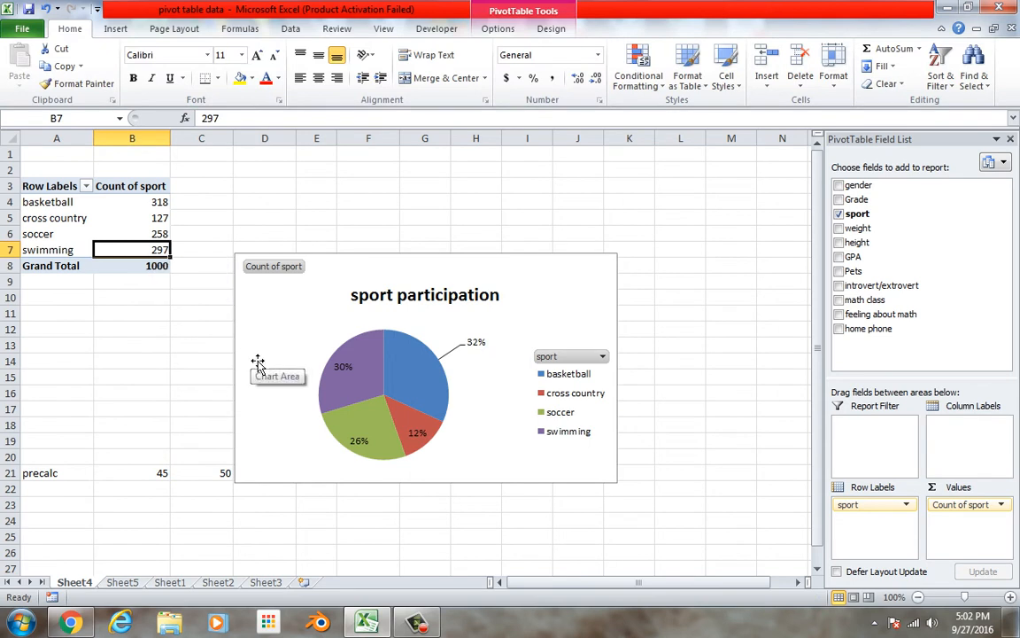
key(Delete)
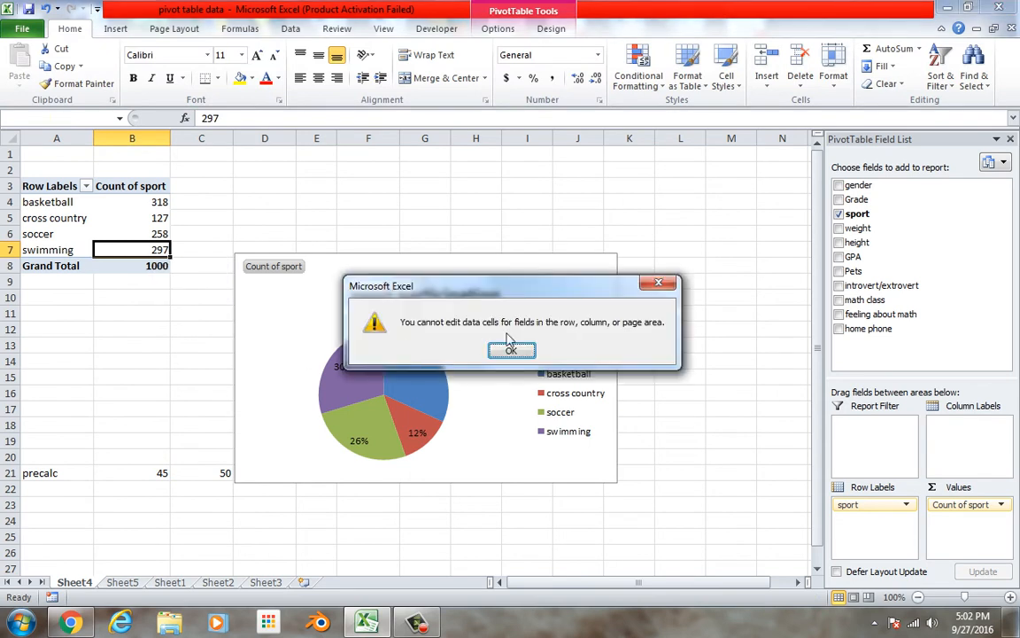
click(523, 354)
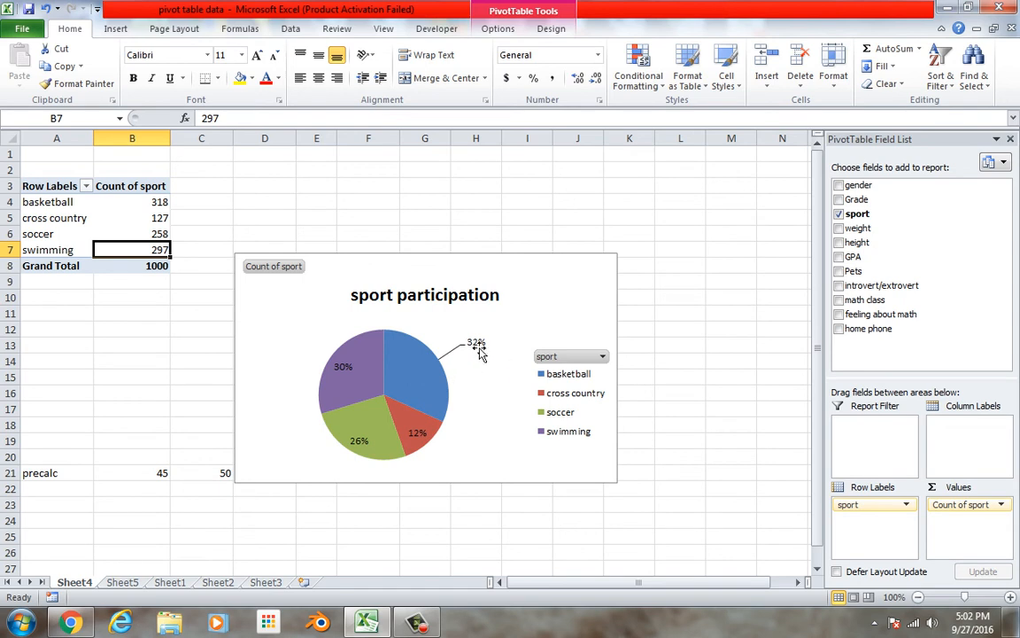
click(445, 390)
click(446, 390)
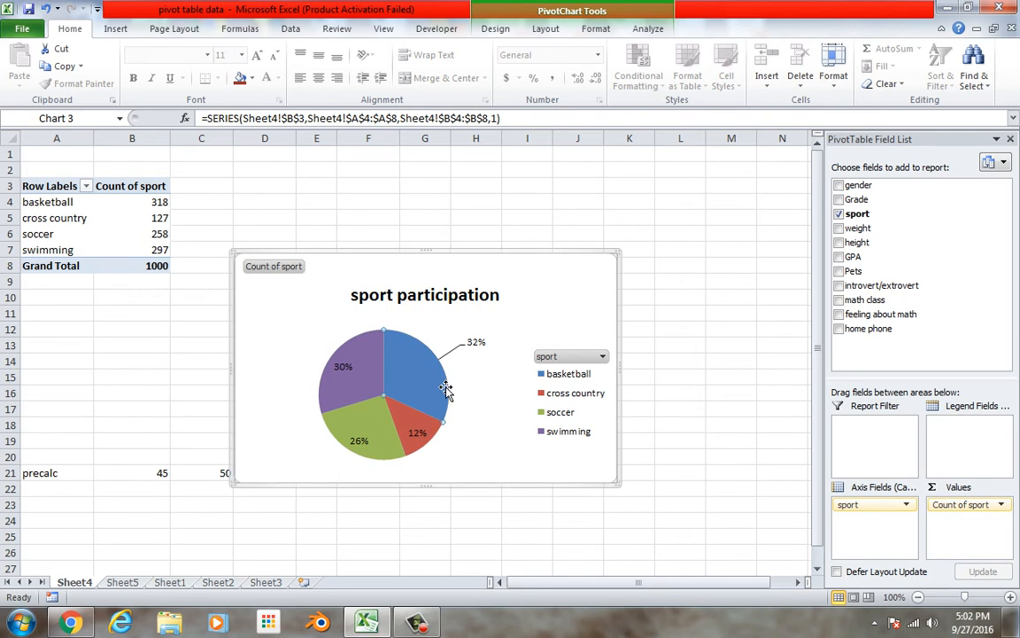
drag(453, 383, 449, 392)
click(483, 400)
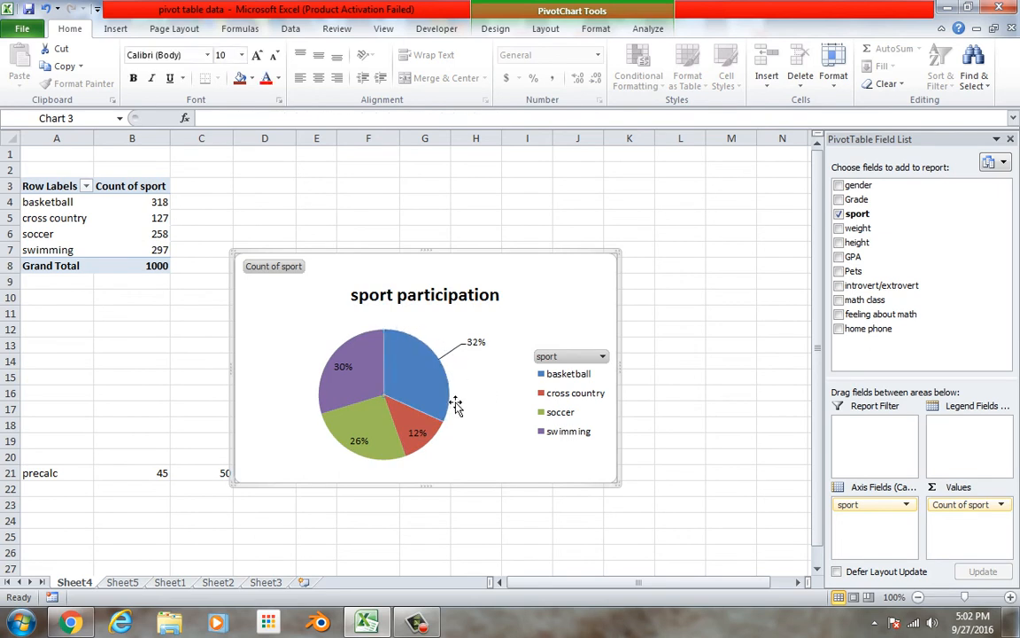
click(381, 353)
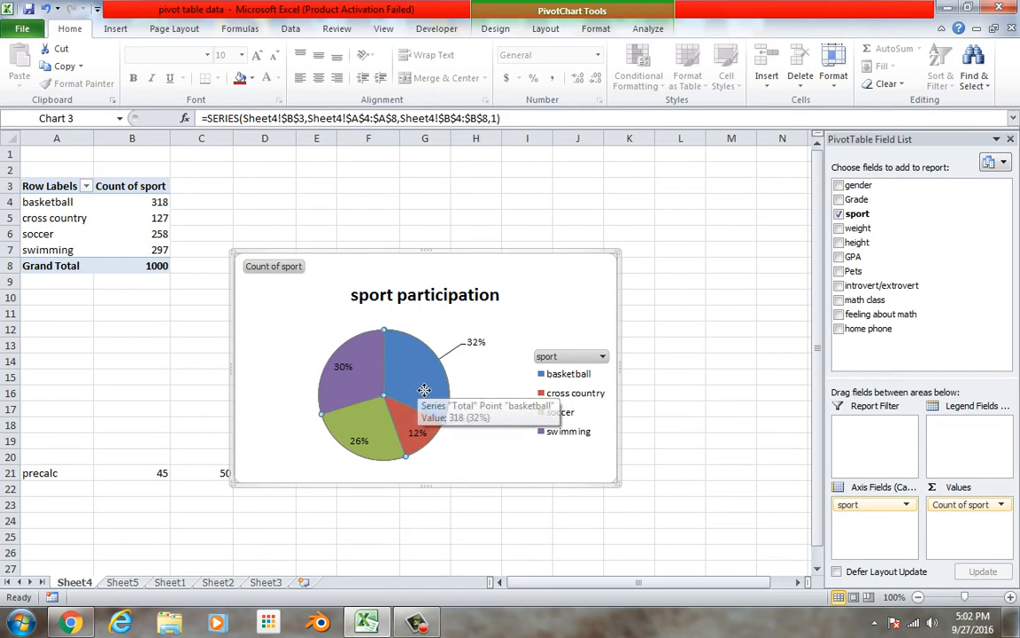
double_click(418, 394)
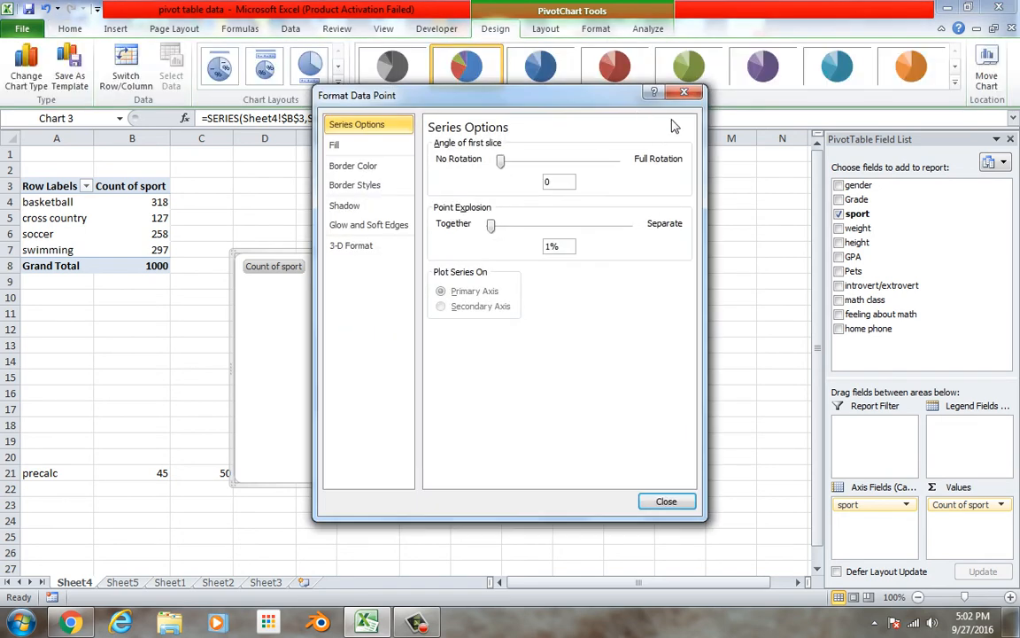
click(684, 92)
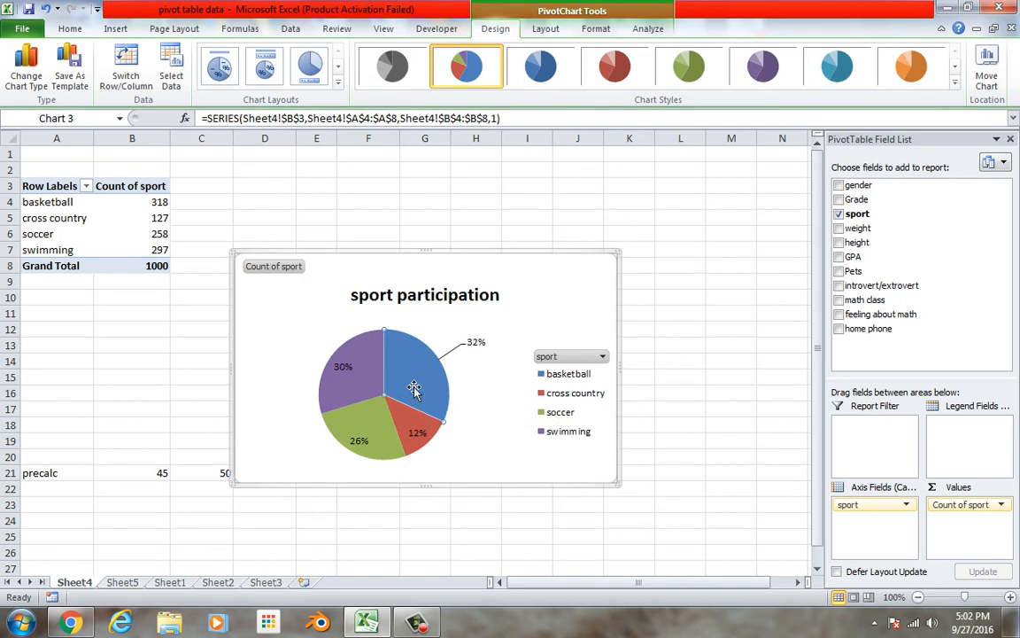
Pull the basketball slice out of the sport participation pie and move it back into place
click(420, 393)
click(420, 393)
drag(430, 388, 446, 387)
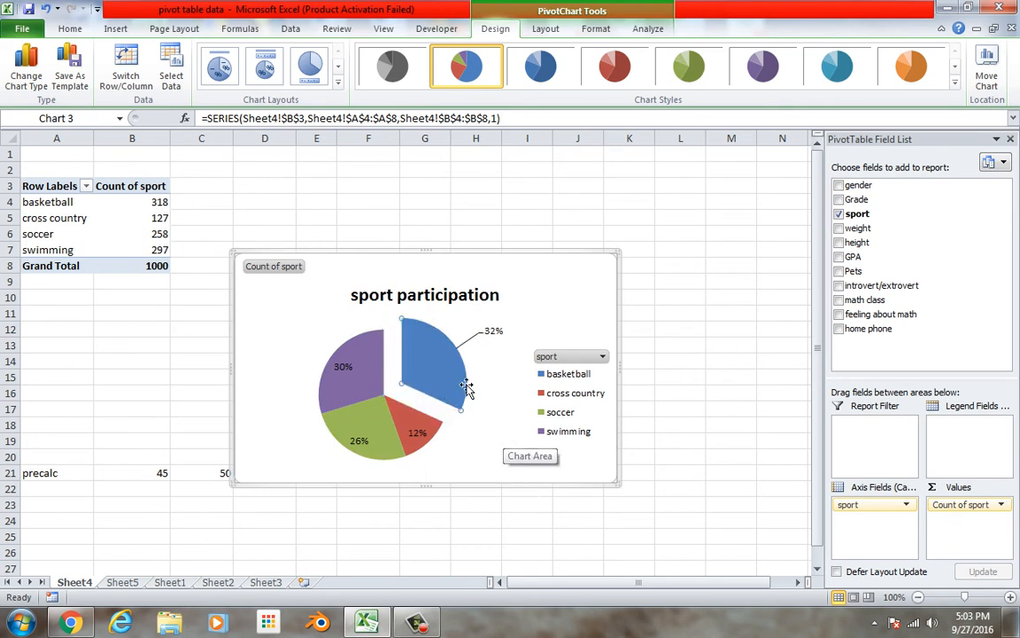
mouse_move(466, 384)
mouse_down()
mouse_move(450, 390)
mouse_move(477, 376)
mouse_up()
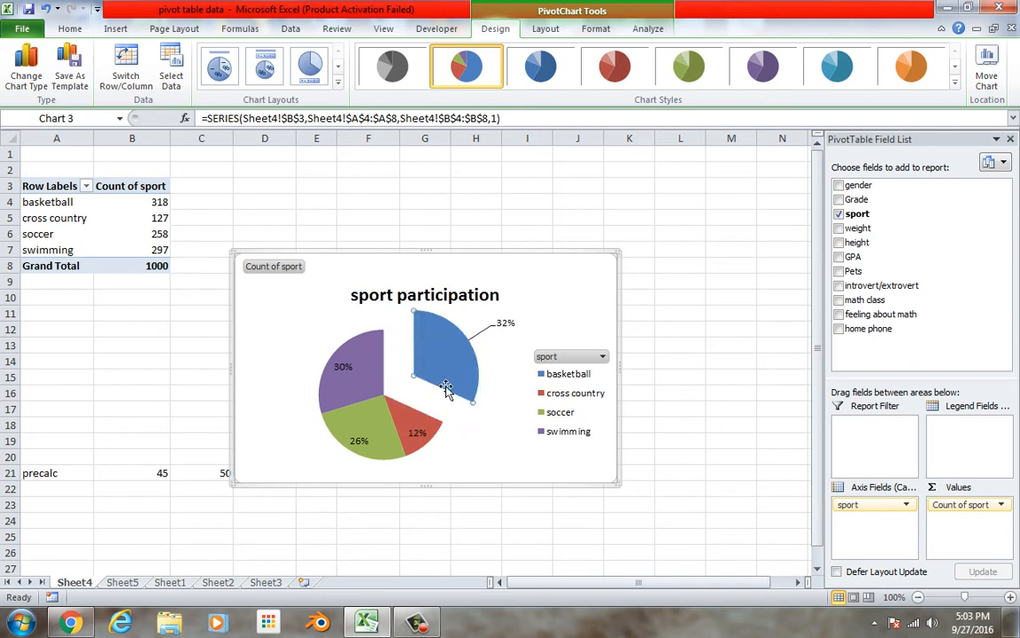
drag(467, 382, 417, 431)
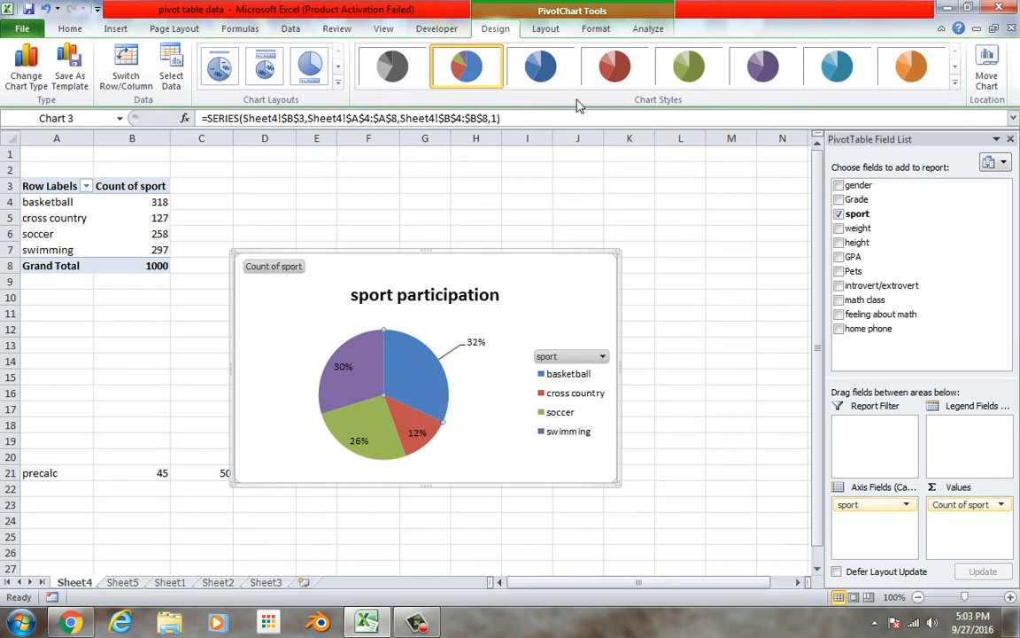
Change the sport participation chart to a 3-D pie
click(956, 80)
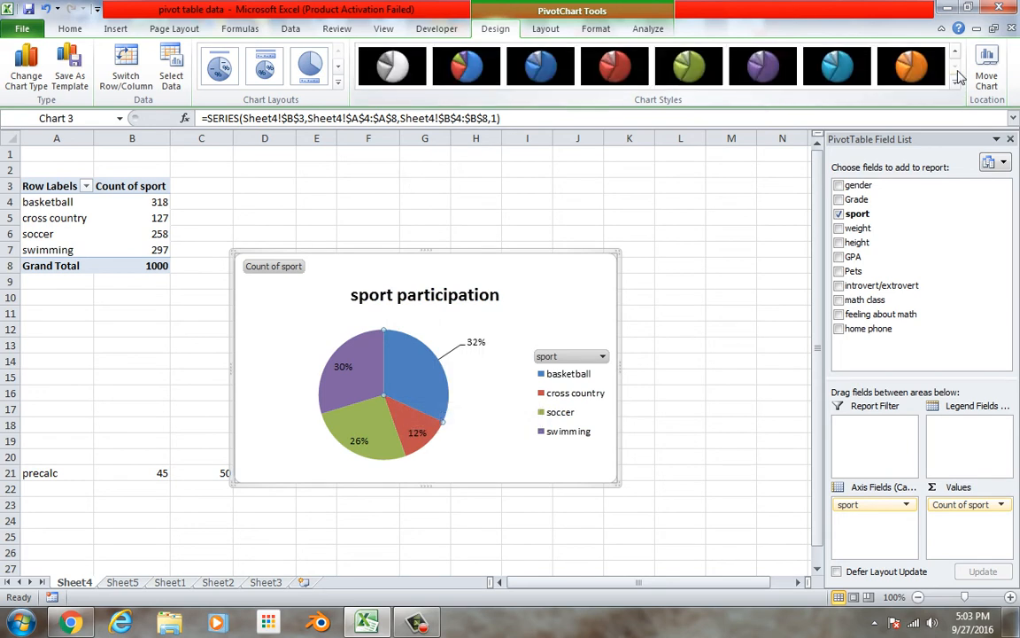
click(955, 53)
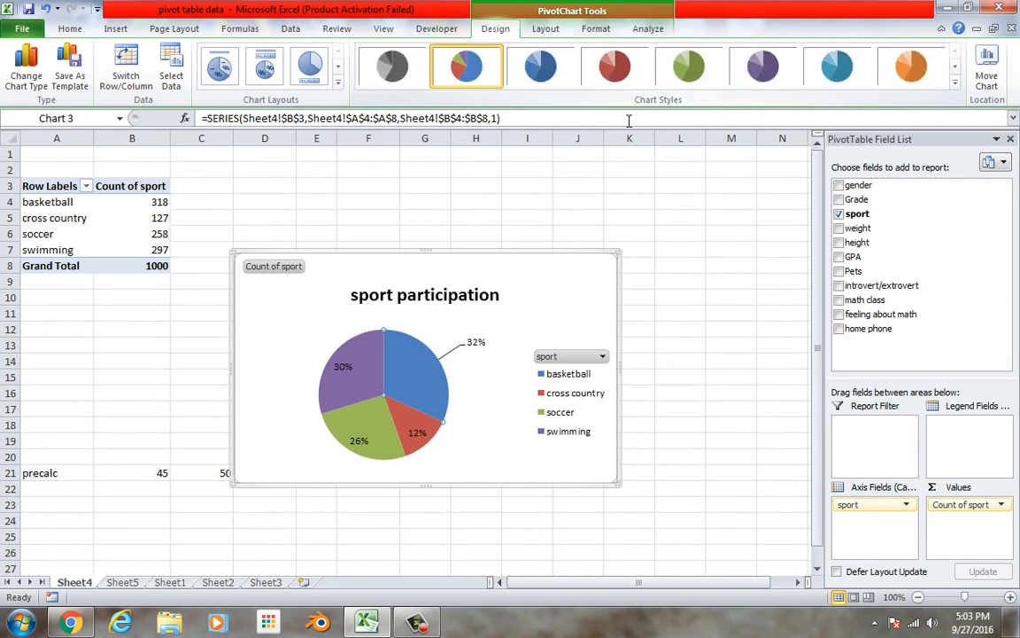
click(30, 81)
click(375, 400)
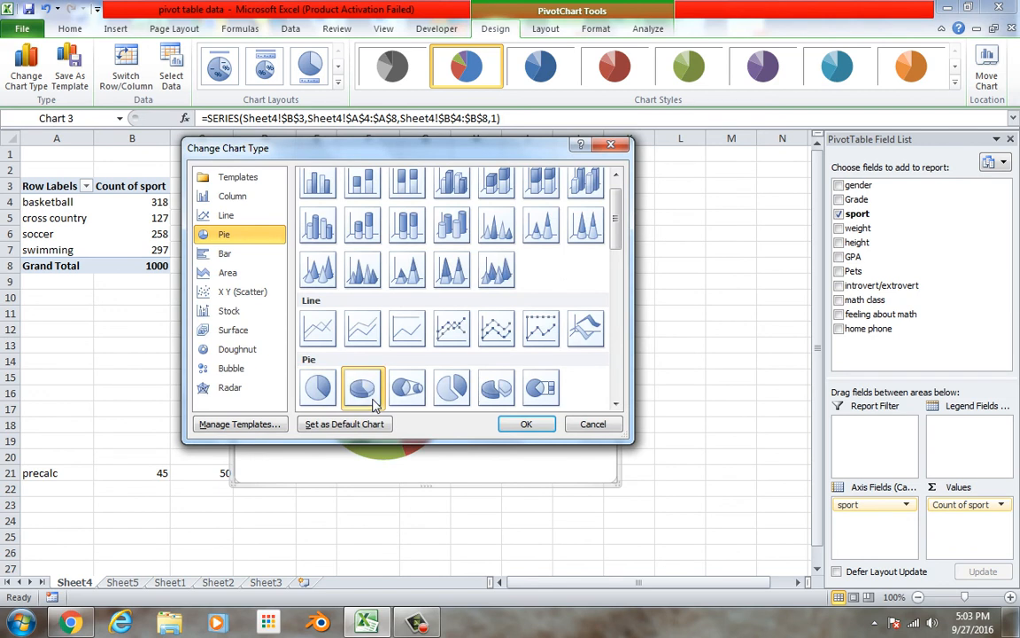
click(535, 423)
Try the blue chart style on the 3-D pie and restore the multicolour style
mouse_move(444, 422)
mouse_down()
mouse_move(450, 404)
mouse_move(456, 415)
mouse_up()
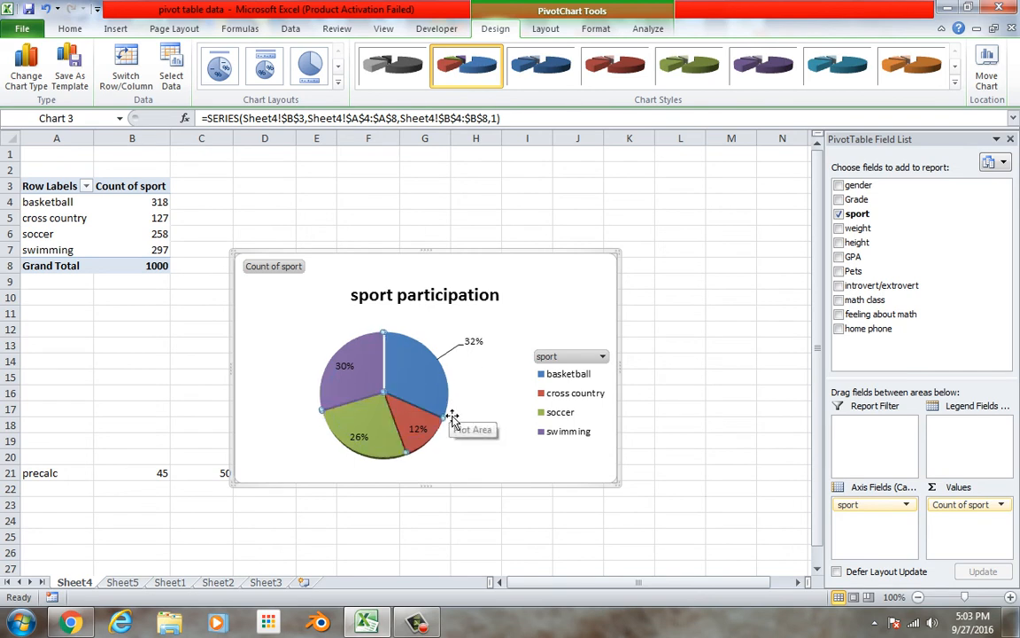
click(443, 418)
click(500, 419)
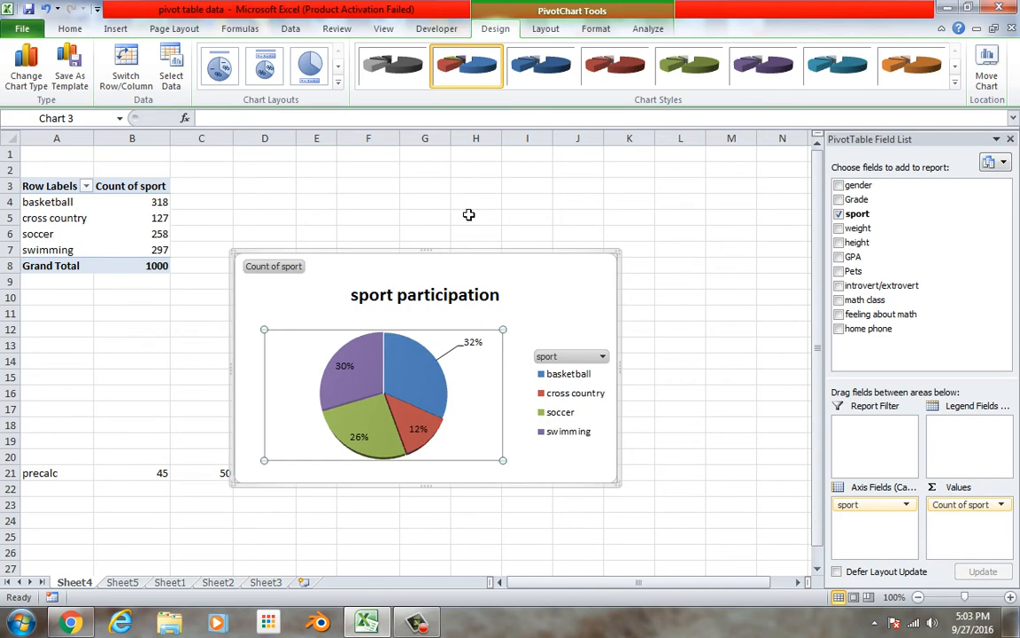
click(517, 71)
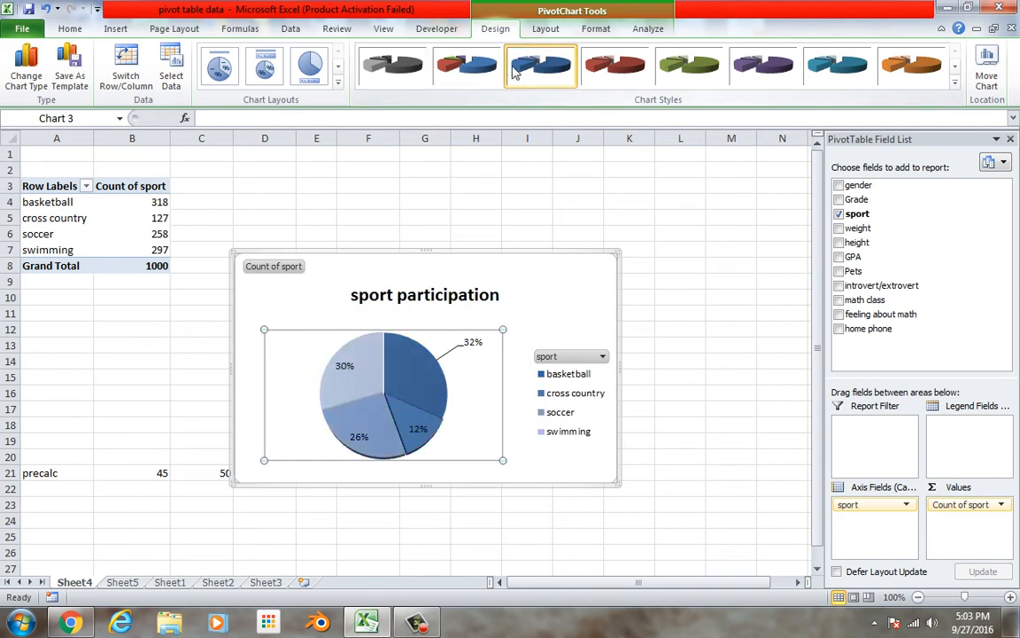
click(469, 69)
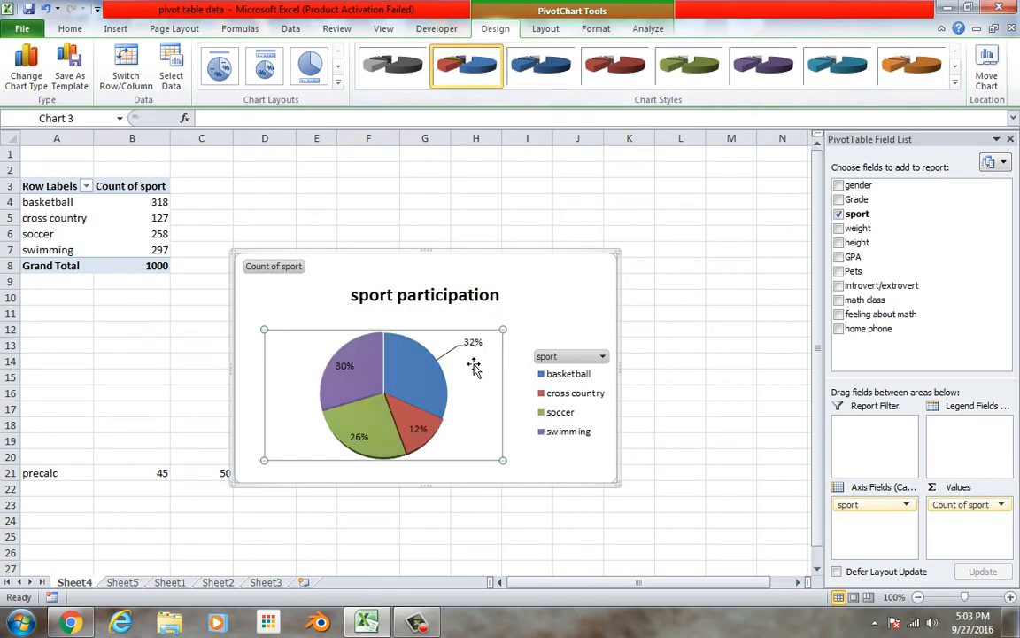
Set the 3-D pie's perspective to 55°
right_click(434, 391)
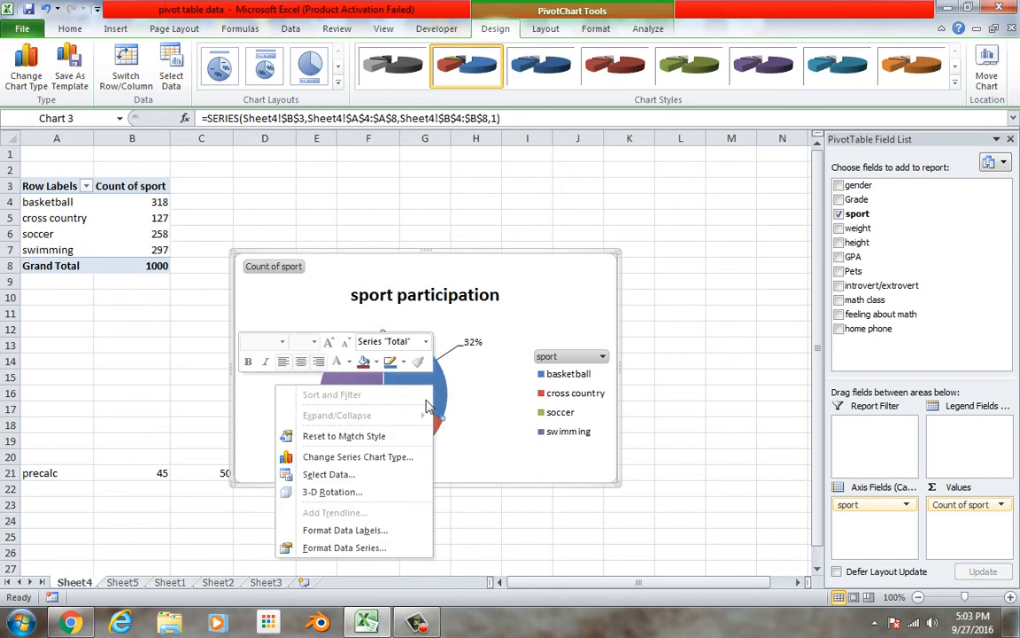
click(391, 490)
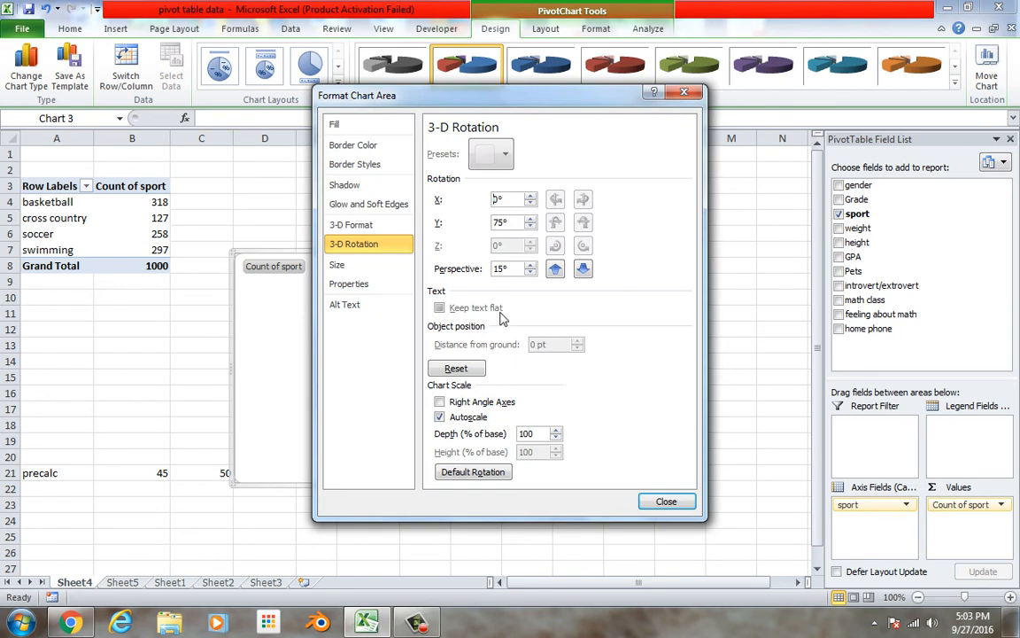
click(583, 270)
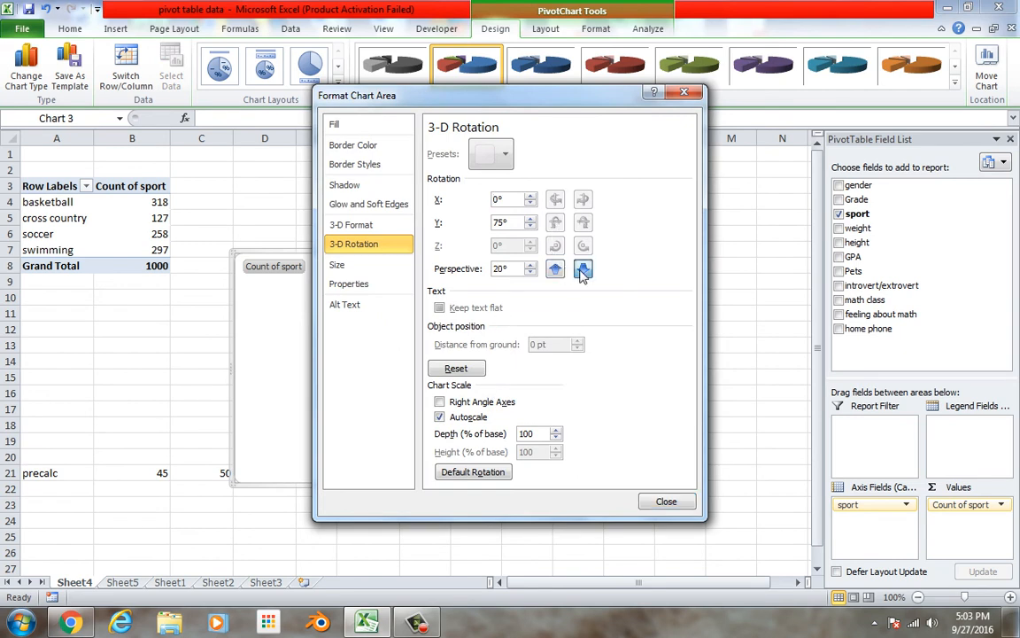
click(583, 270)
click(583, 271)
click(665, 502)
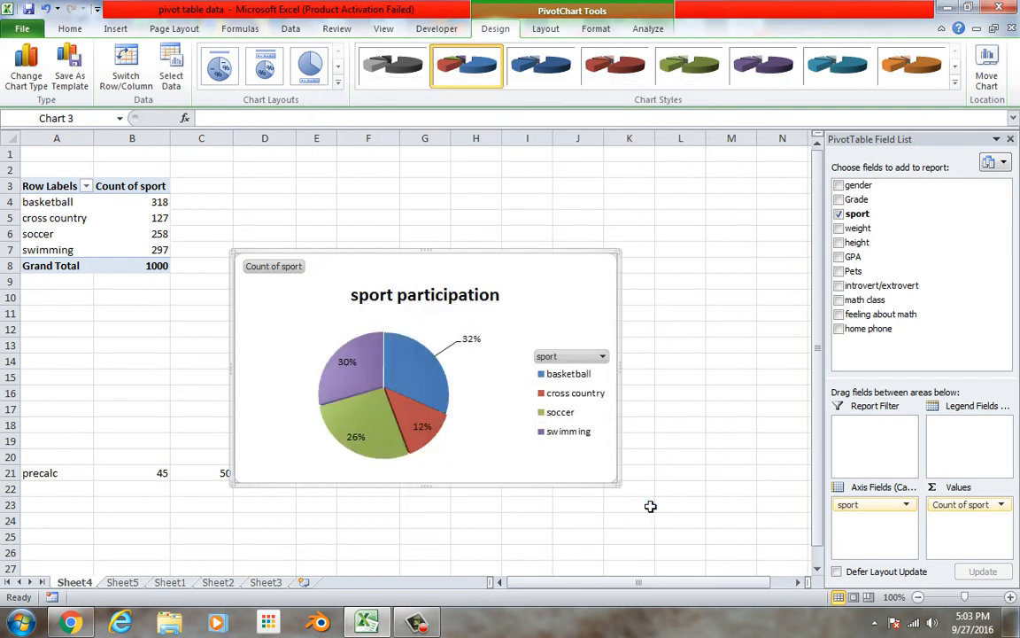
click(446, 403)
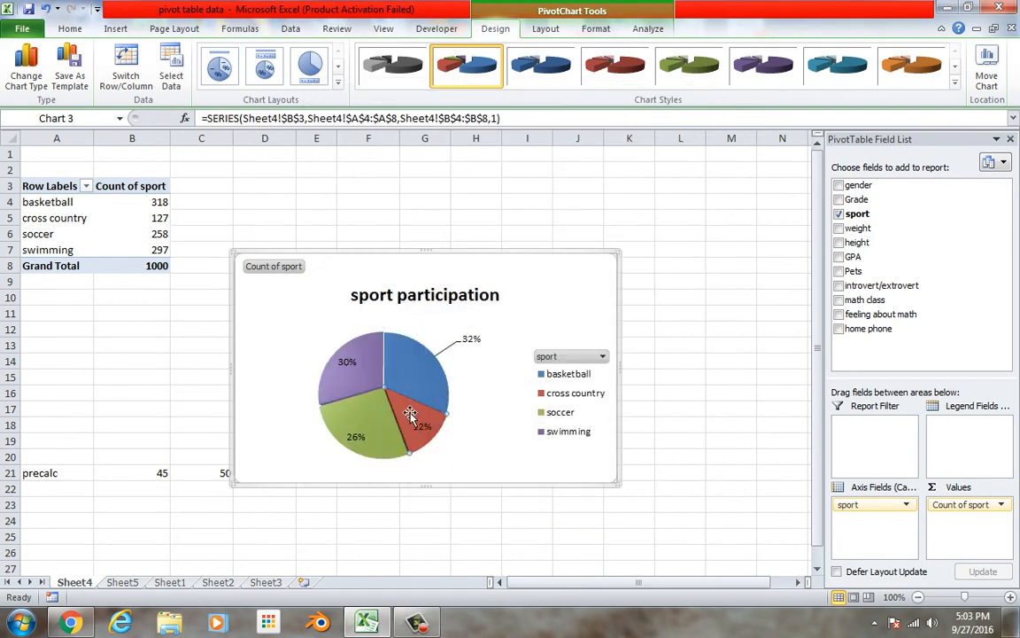
click(572, 400)
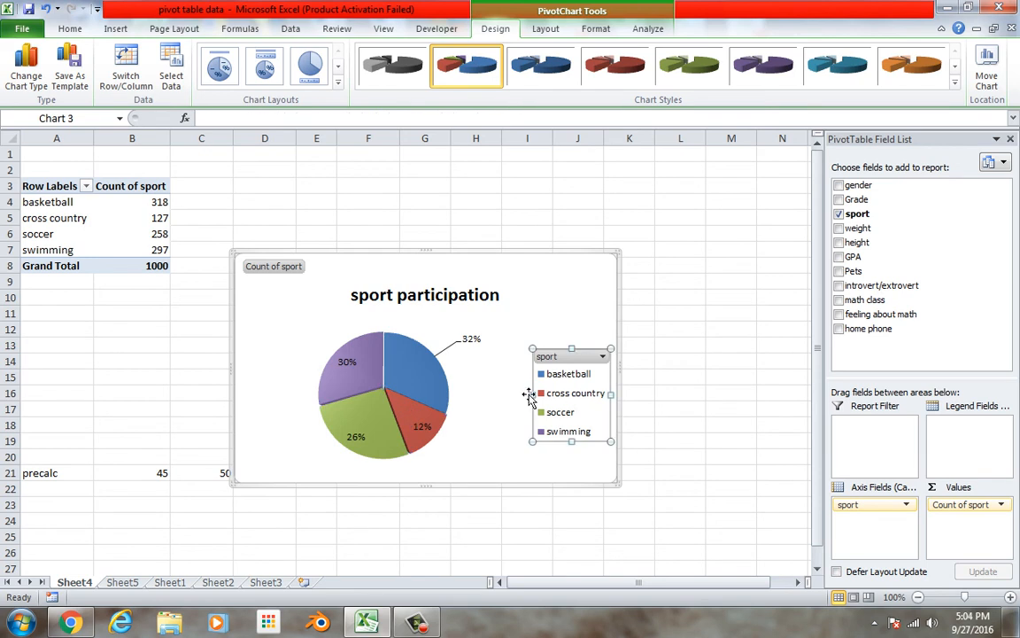
Set the Y rotation of the 3-D pie to 7°
click(437, 398)
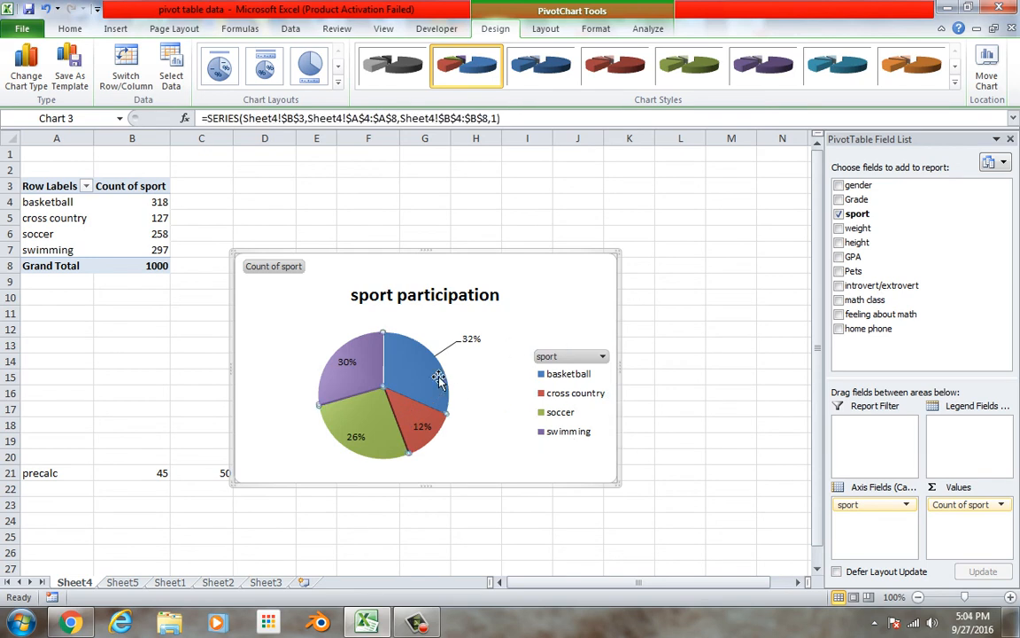
right_click(433, 376)
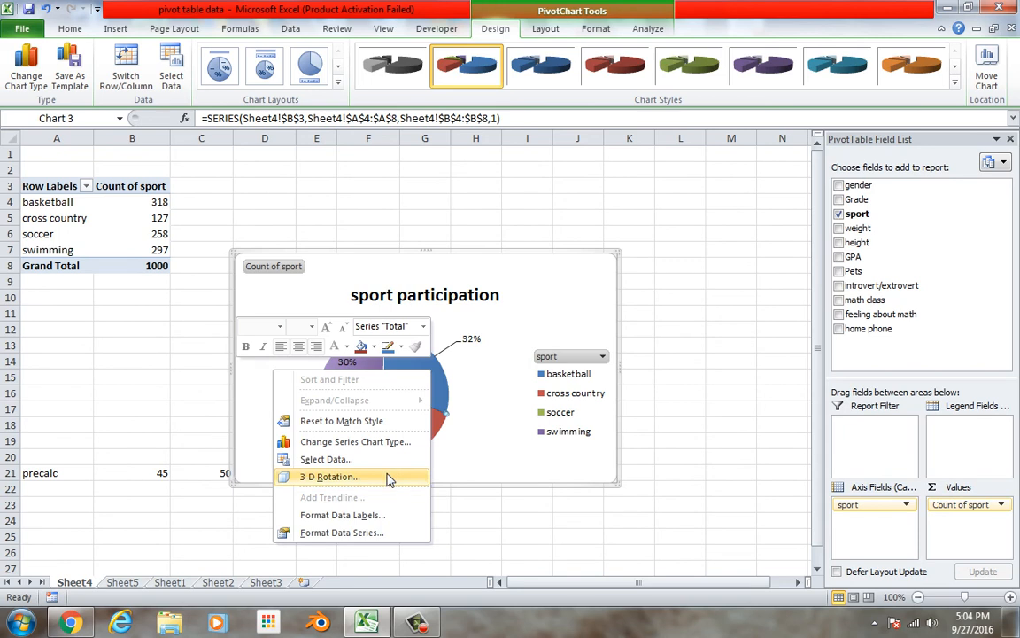
click(387, 477)
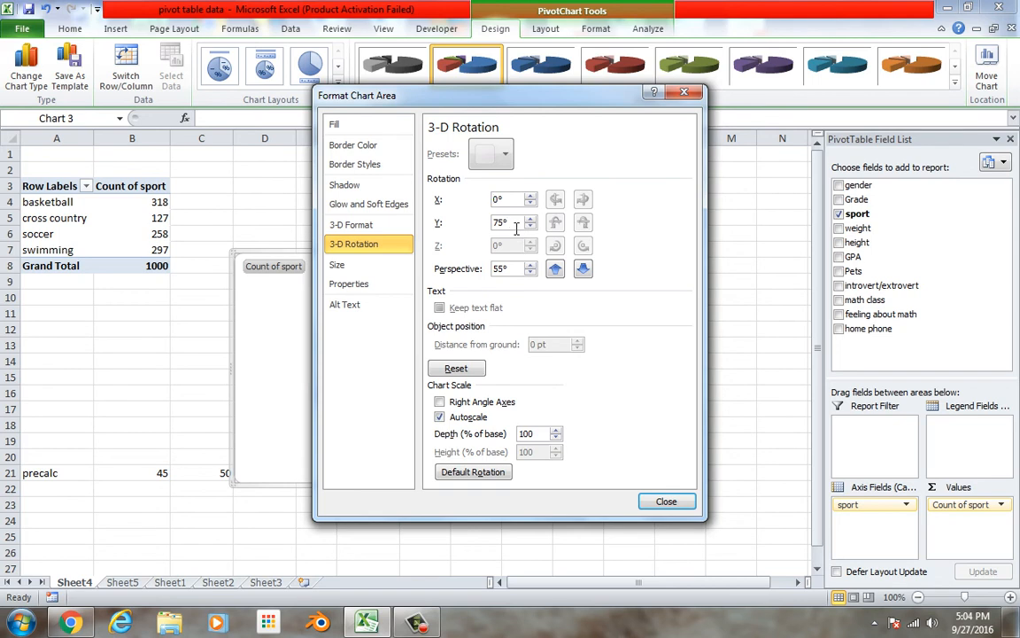
key(BackSpace)
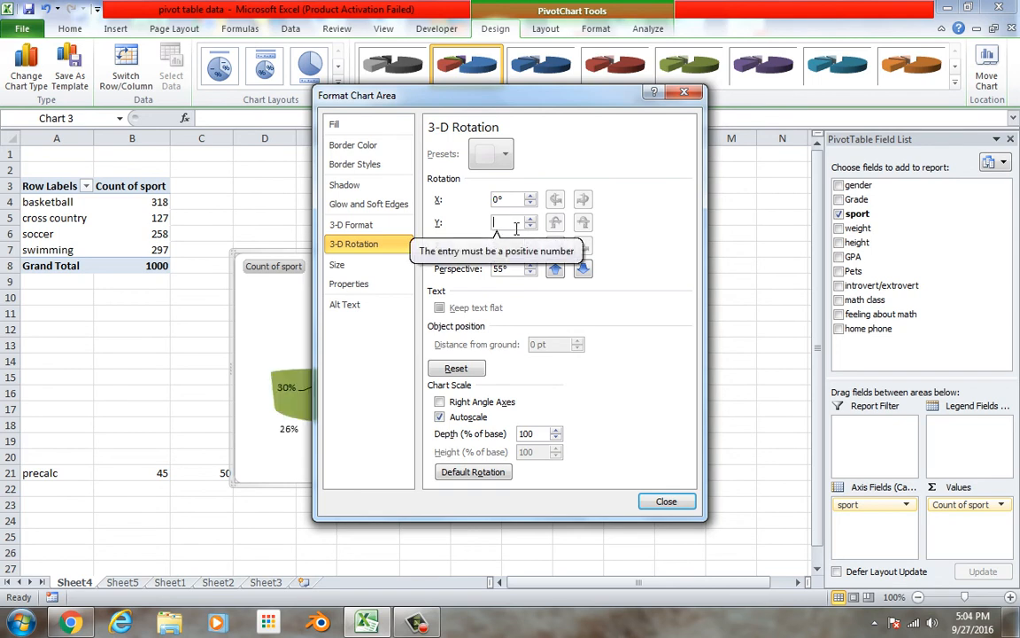
text(7)
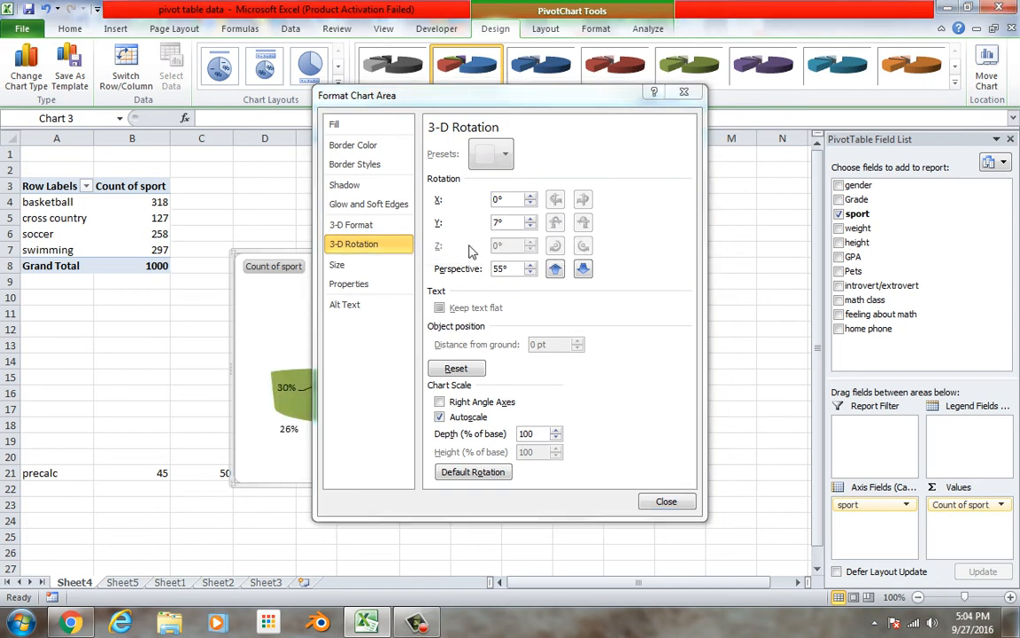
click(665, 501)
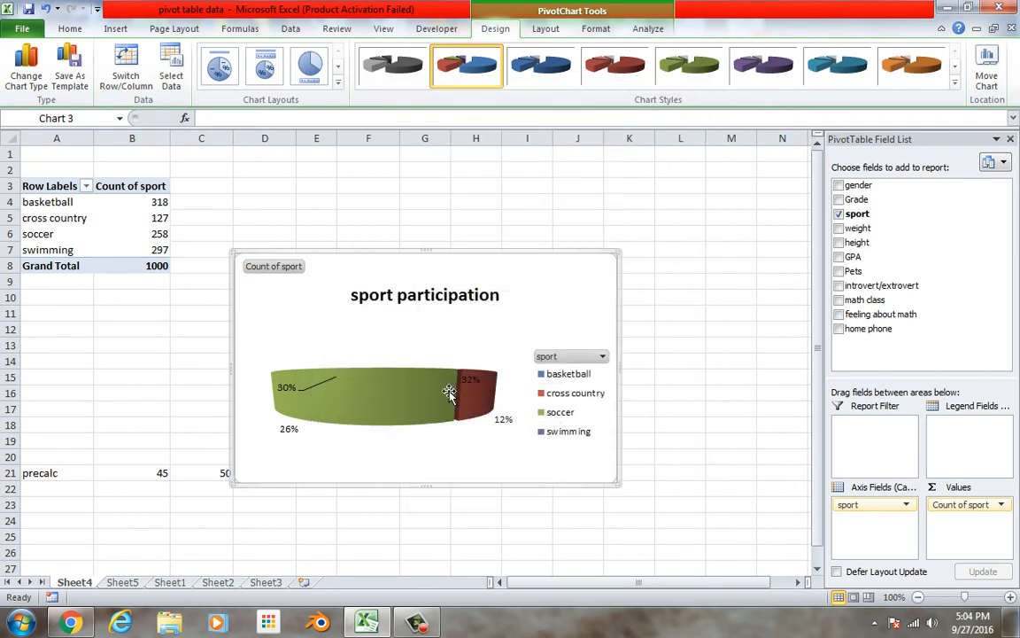
Set the Y rotation of the 3-D pie to 45°
right_click(284, 383)
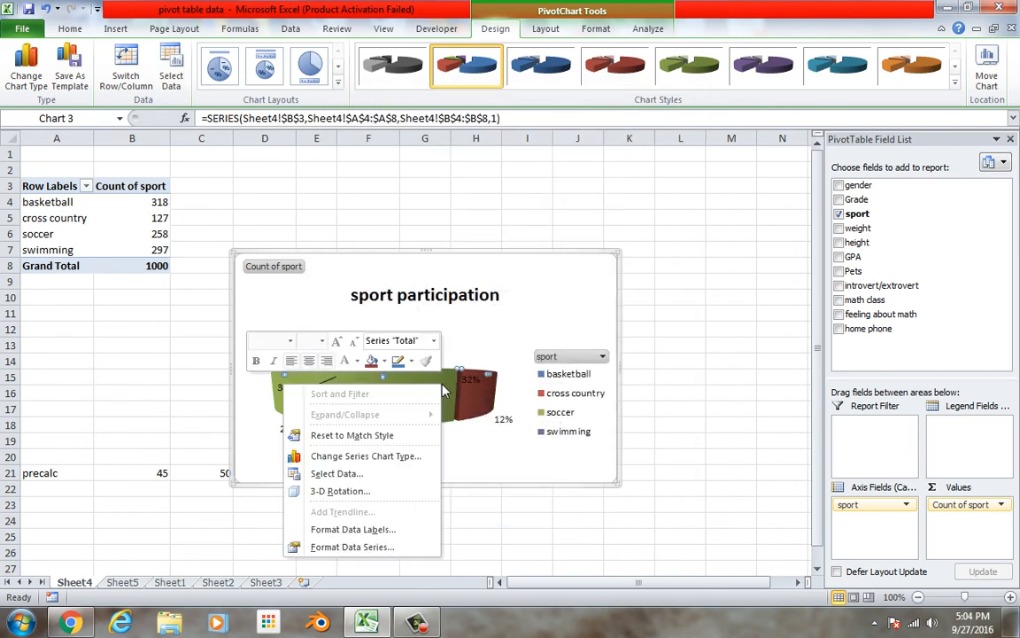
click(387, 499)
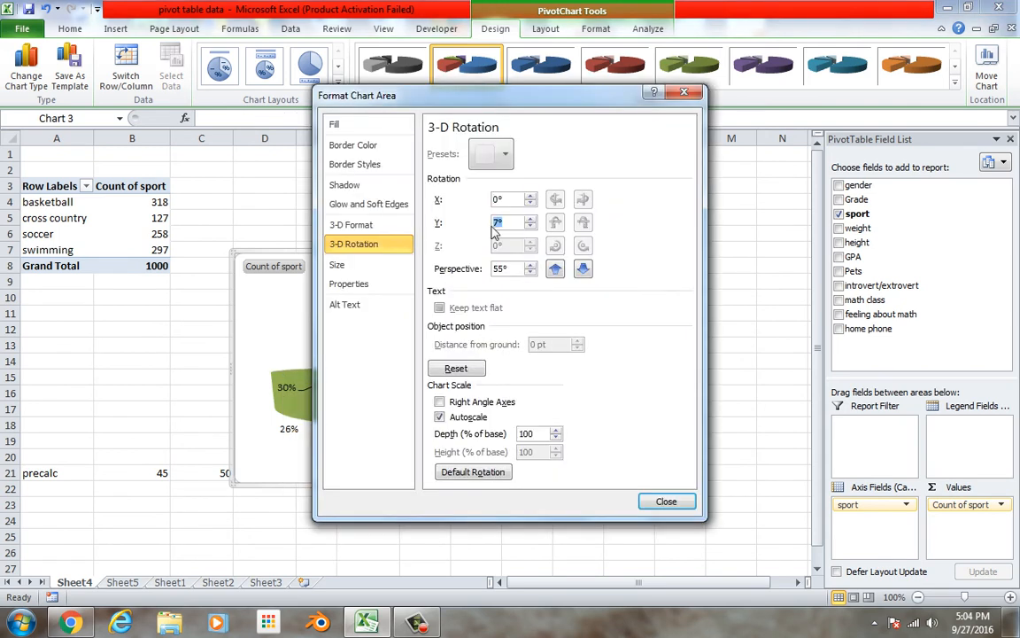
text(45)
key(Return)
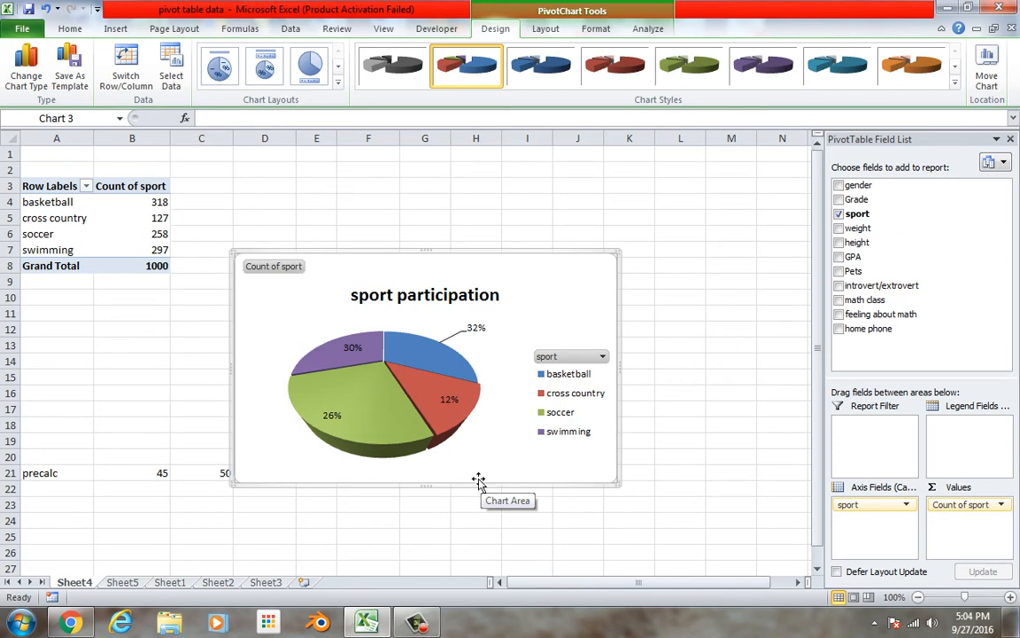
Change the sport participation chart back to a flat 2-D pie
click(35, 71)
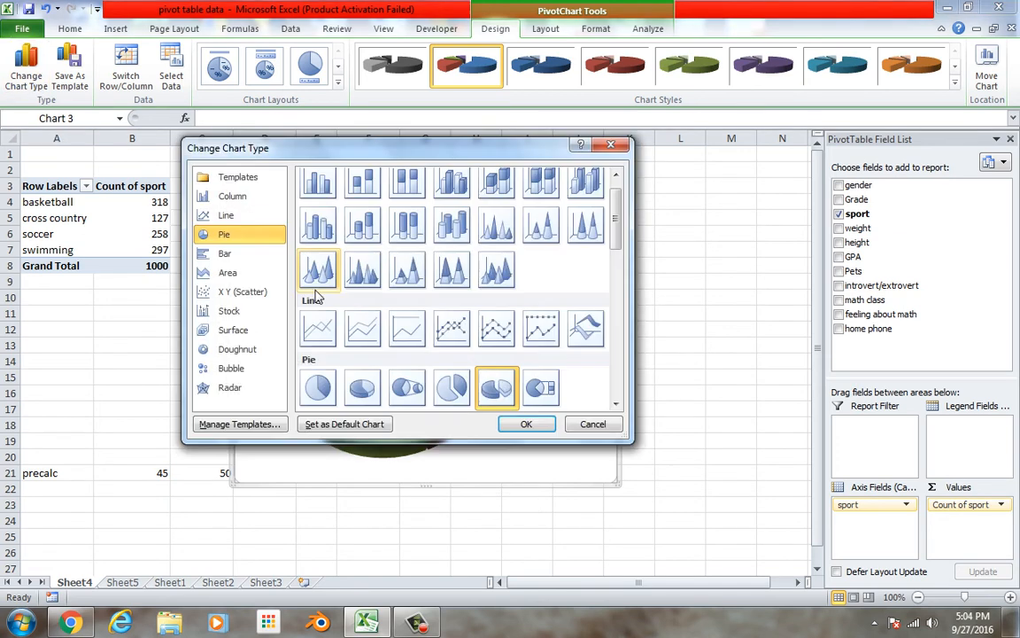
click(317, 388)
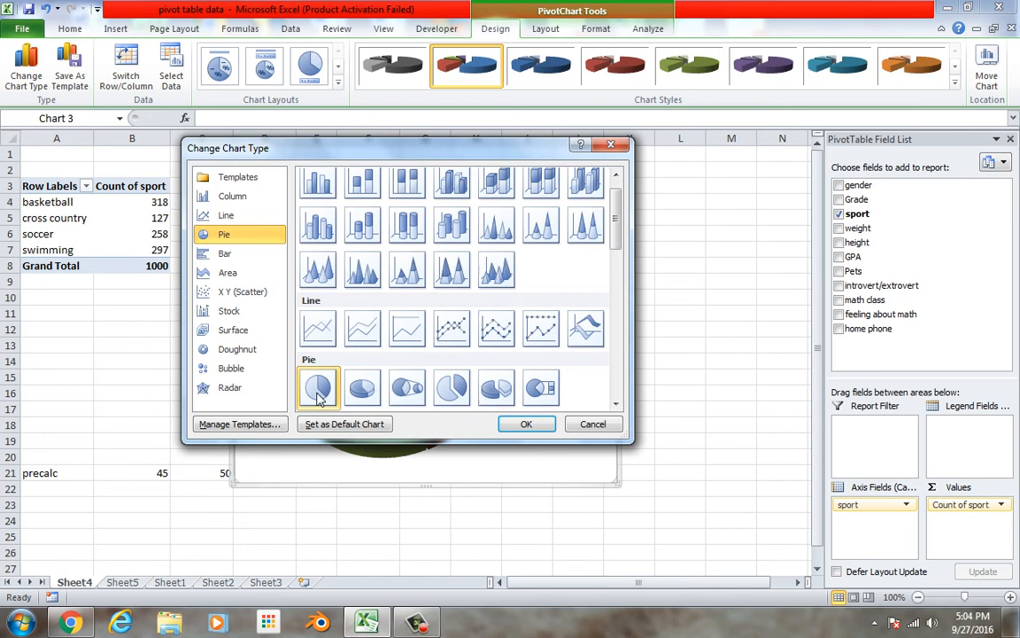
click(525, 425)
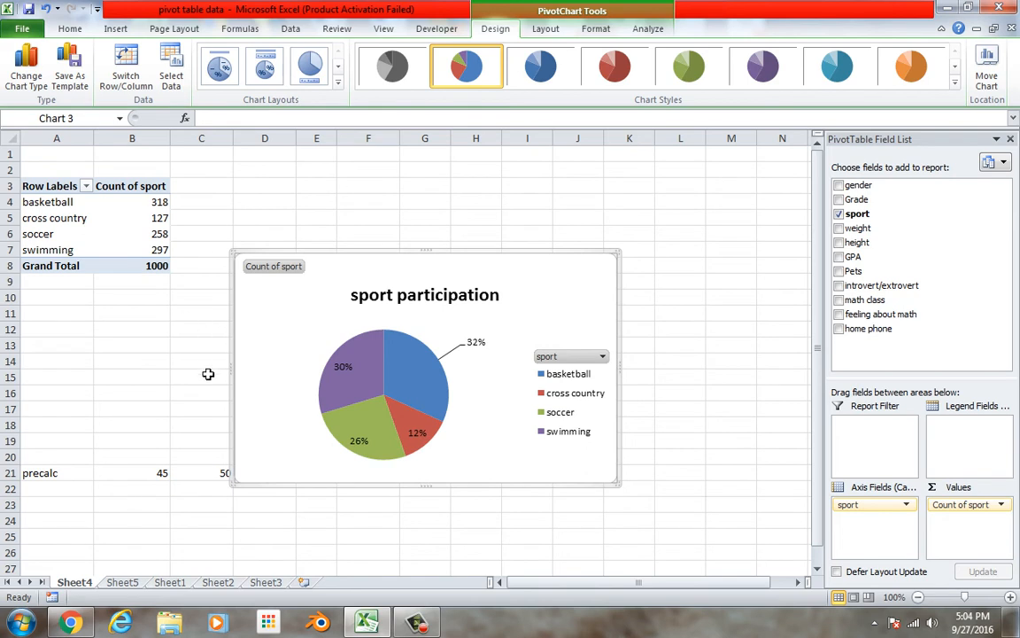
Plot Sheet3's range A1:B8 as a scatter chart with straight lines and markers, and delete its legend
click(266, 582)
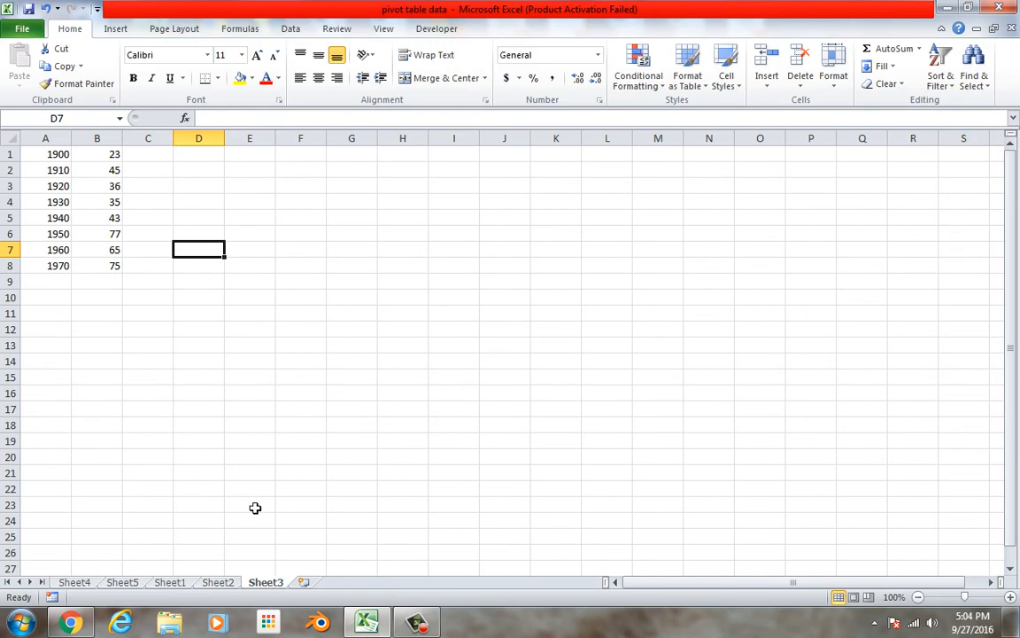
click(62, 157)
drag(64, 161, 120, 280)
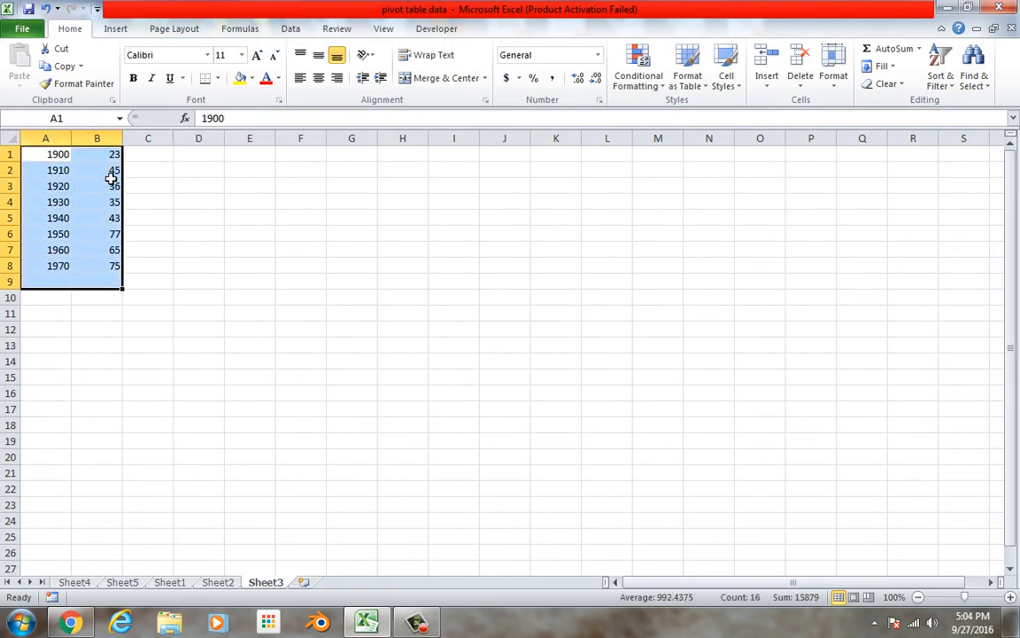
drag(71, 157, 105, 268)
click(115, 28)
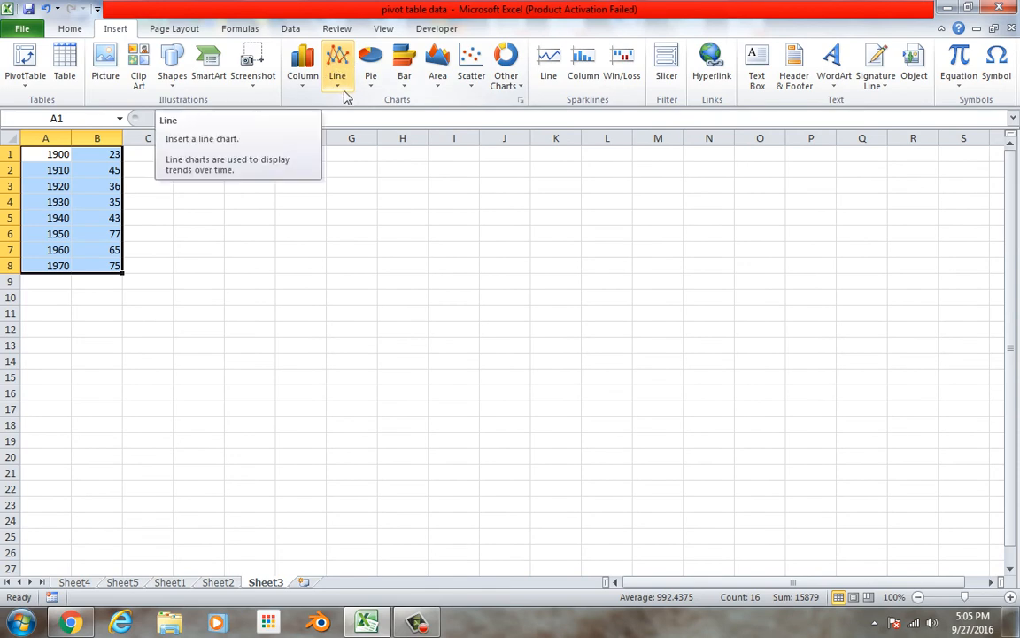
click(473, 89)
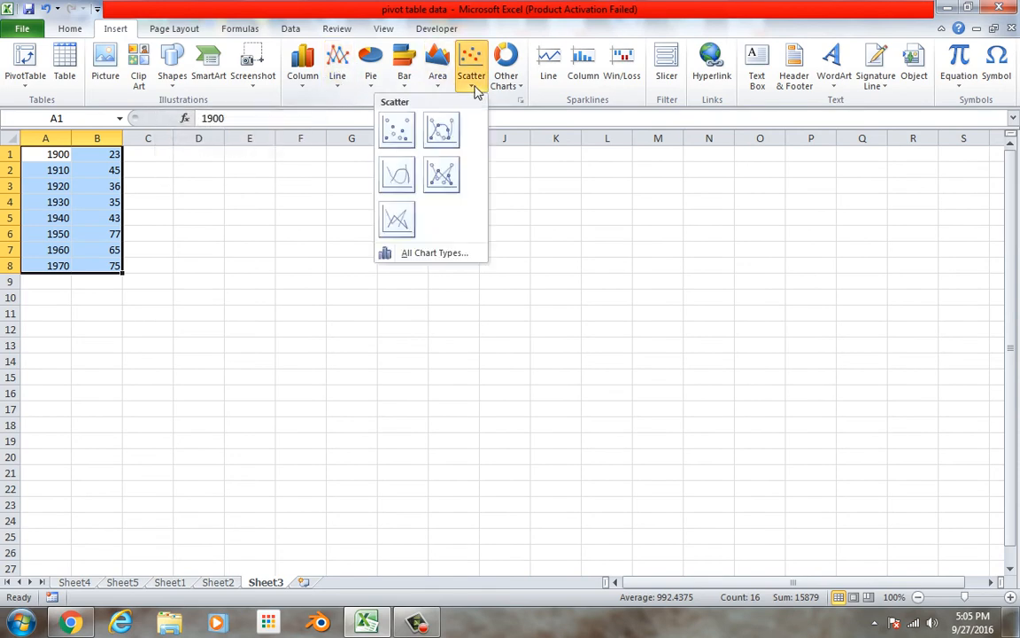
click(440, 177)
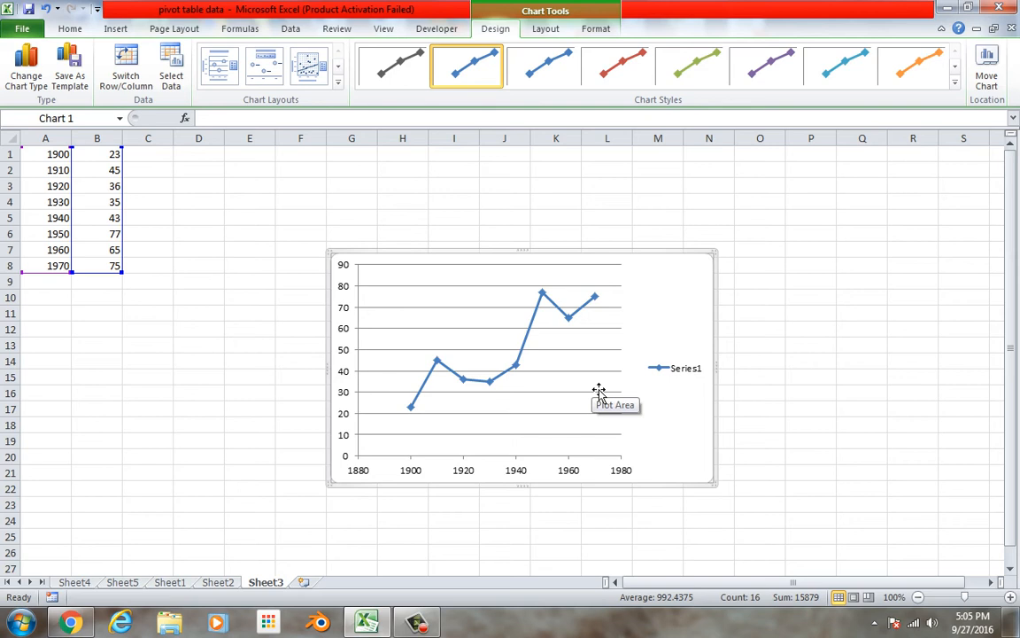
click(677, 374)
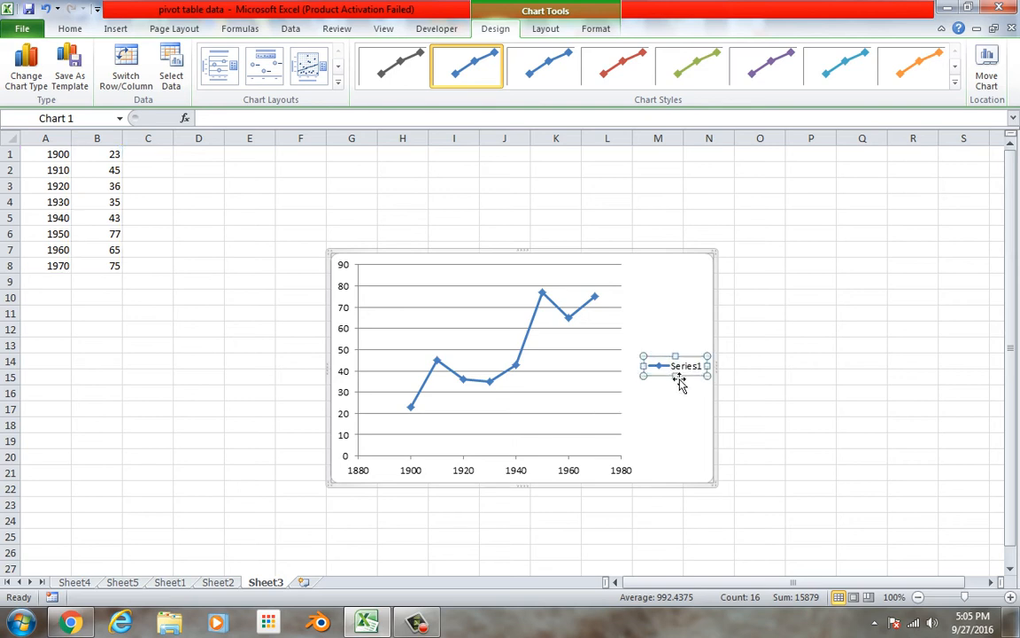
key(Delete)
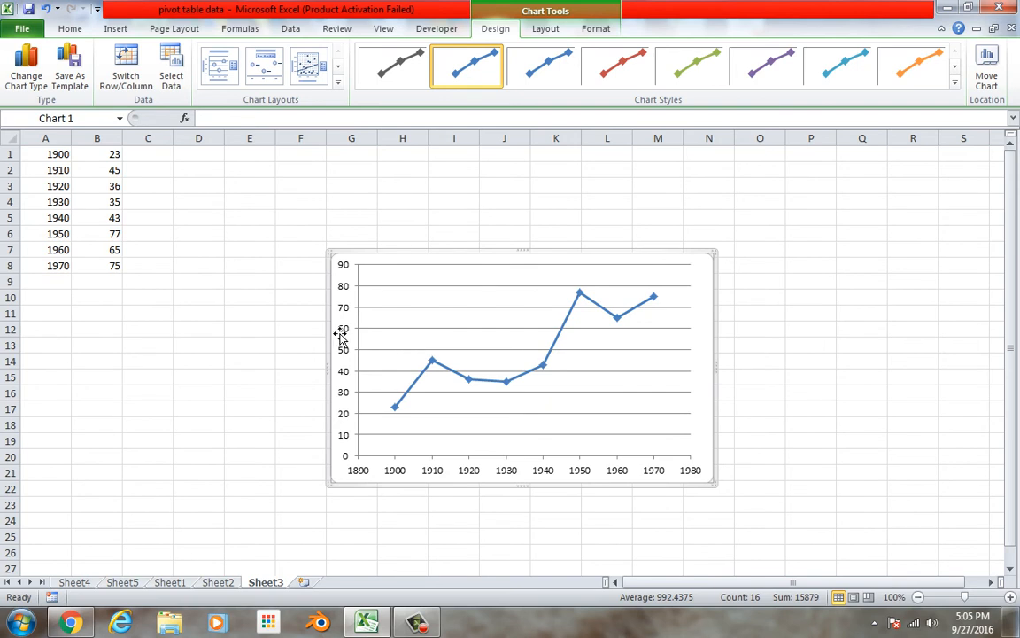
Add a rotated vertical axis title reading "population waitsburg wa" to the scatter chart
click(546, 28)
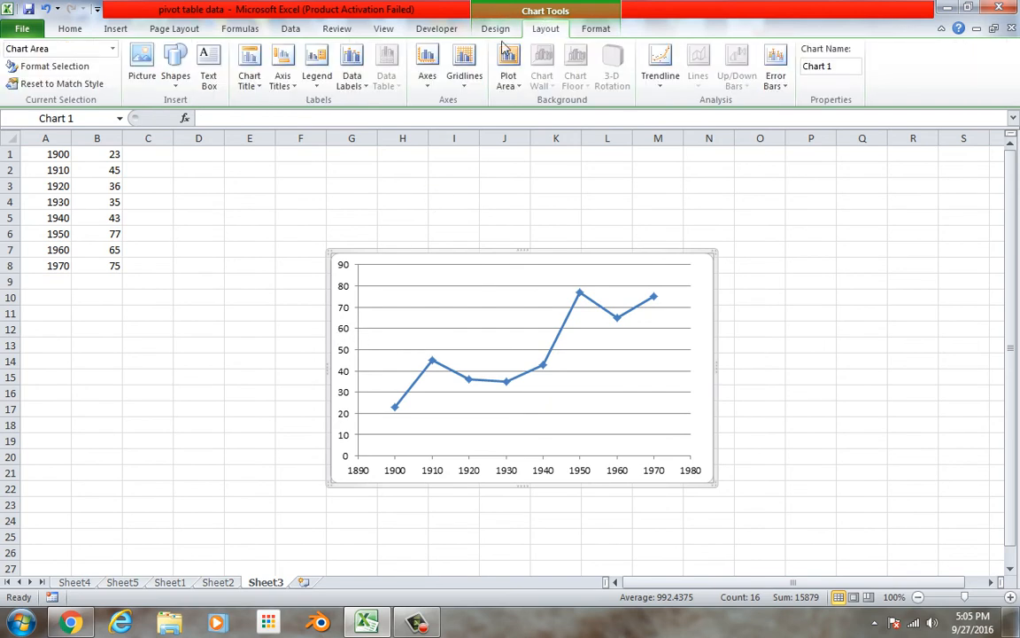
click(283, 88)
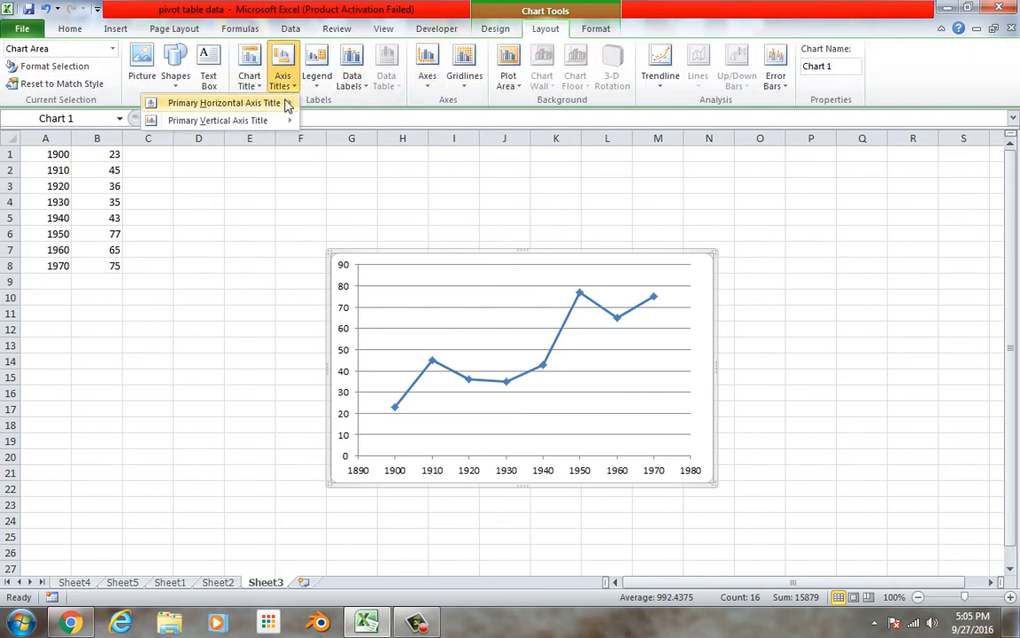
mouse_move(256, 120)
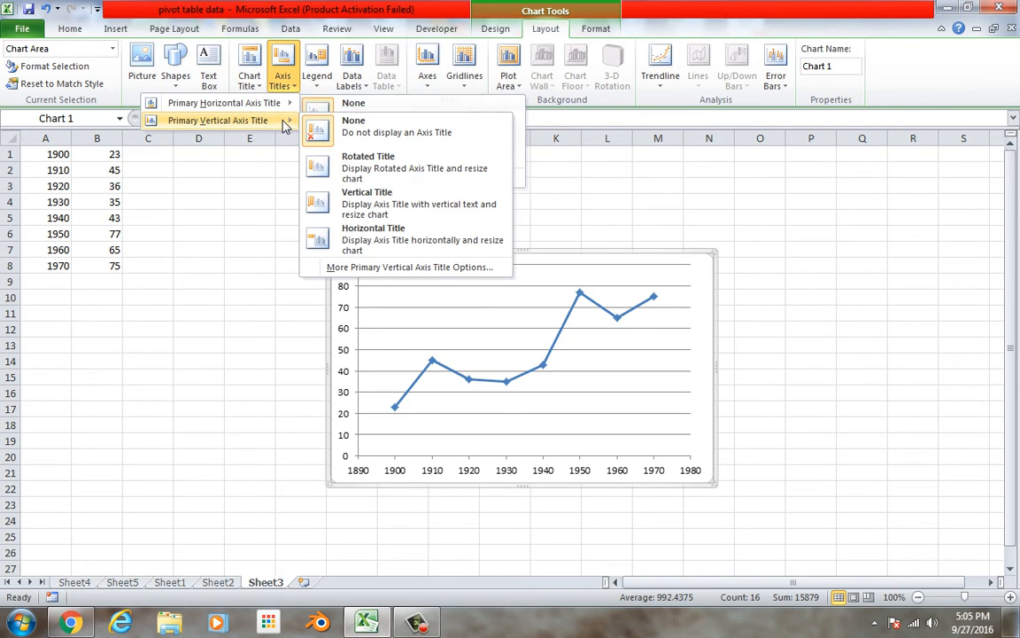
click(349, 160)
triple_click(352, 378)
text(populat)
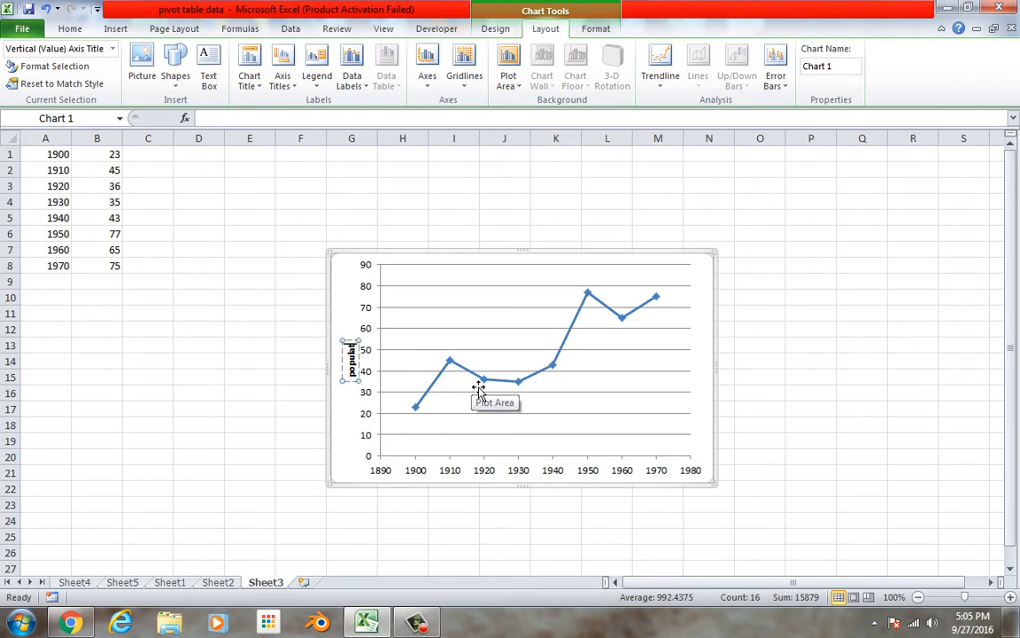
text(ion wait)
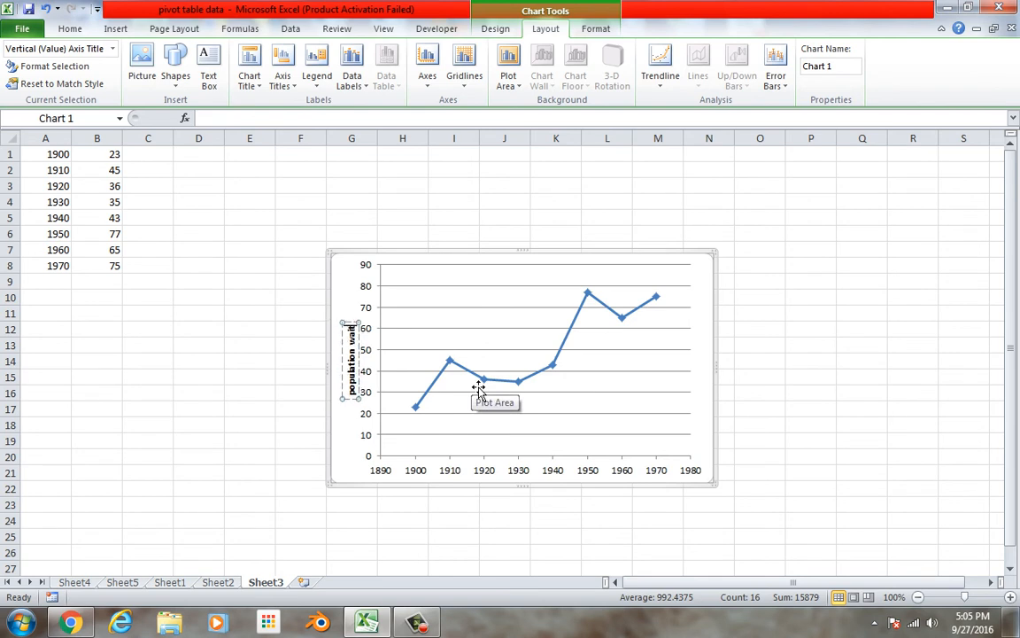
text(sburg was)
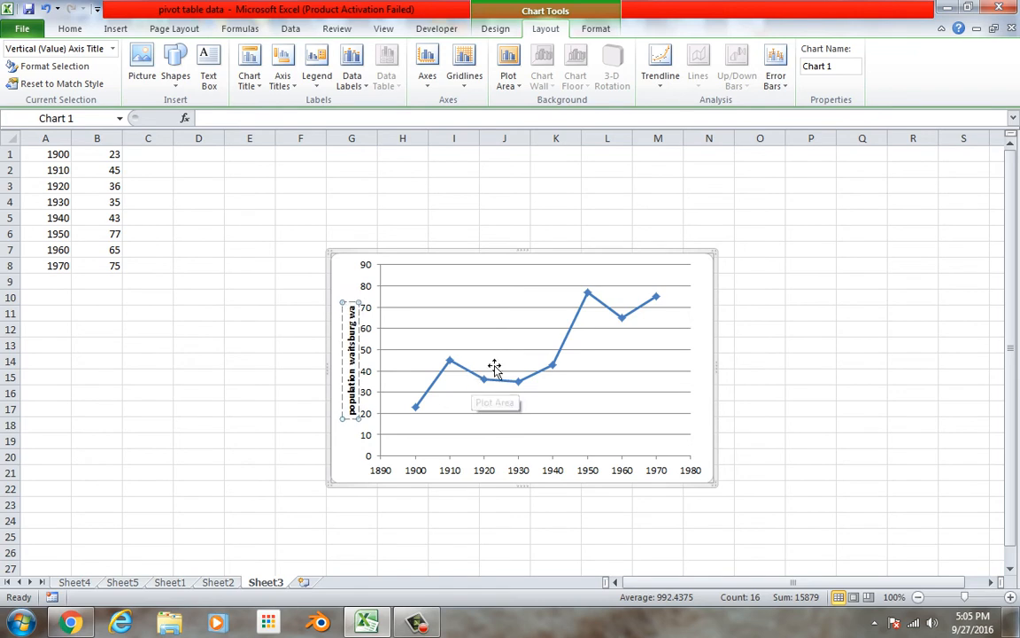
click(479, 390)
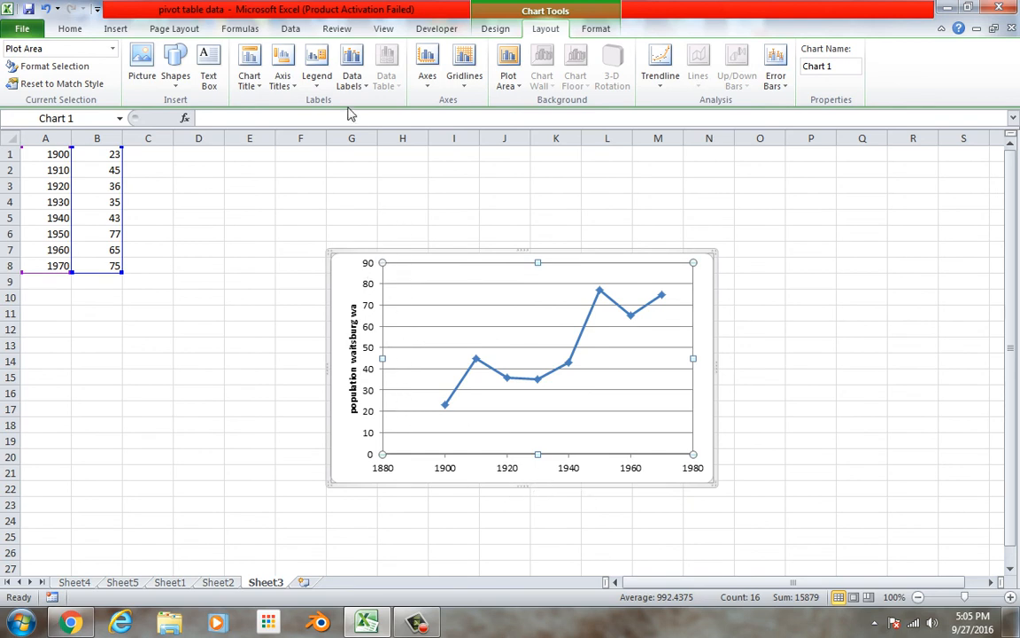
Add a title below the horizontal axis of the scatter chart reading "year"
click(291, 92)
mouse_move(257, 103)
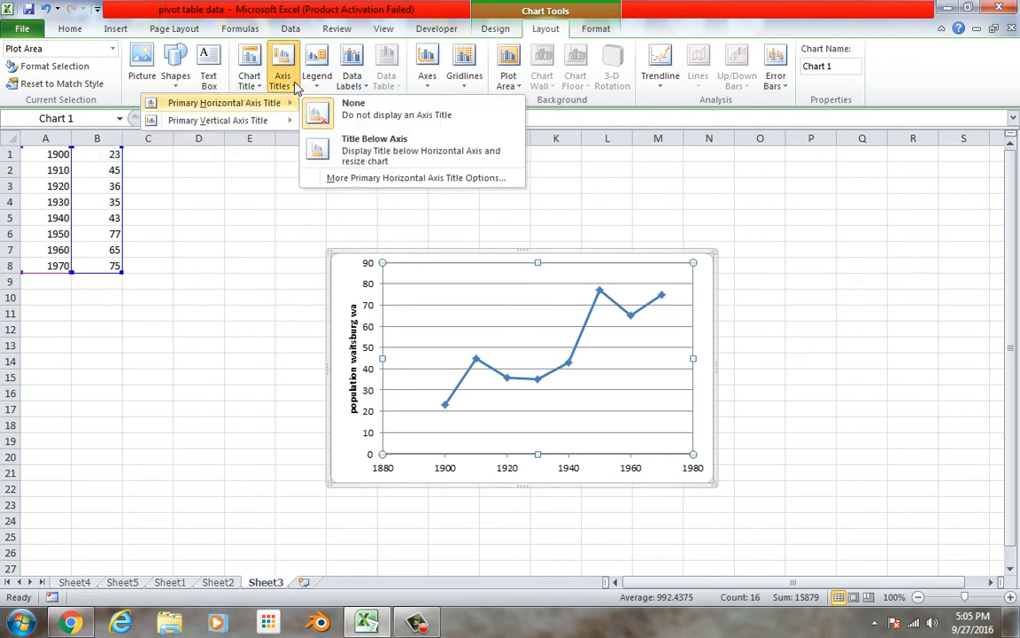
mouse_move(293, 121)
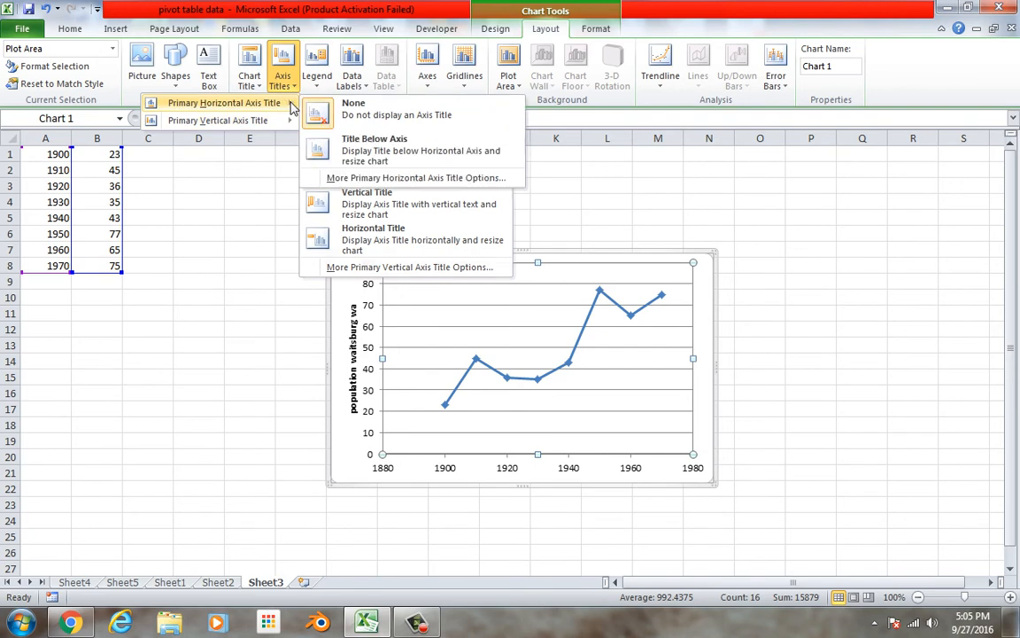
click(345, 153)
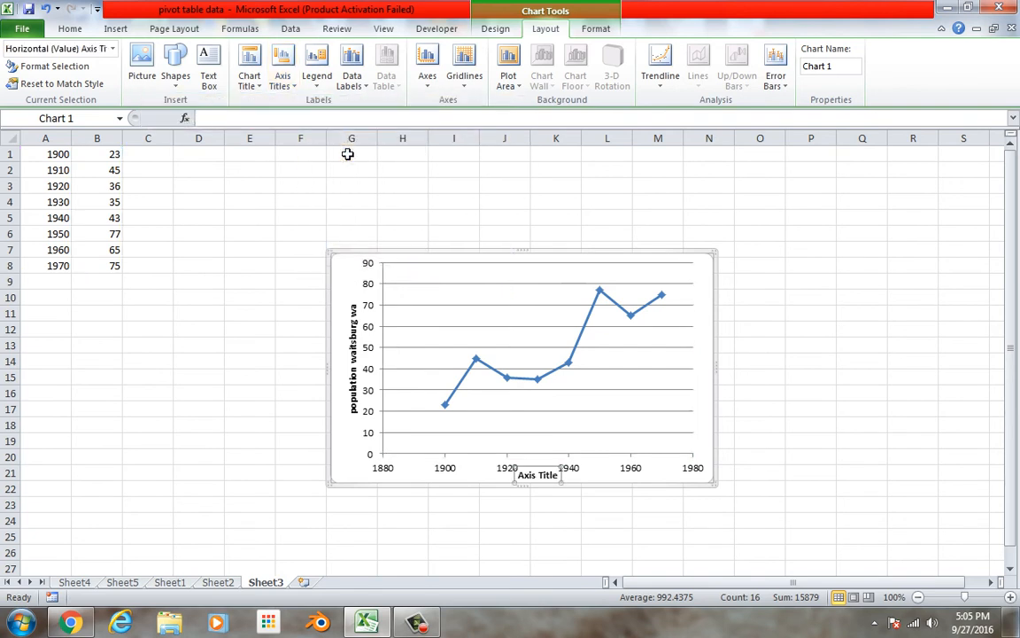
double_click(549, 476)
triple_click(545, 480)
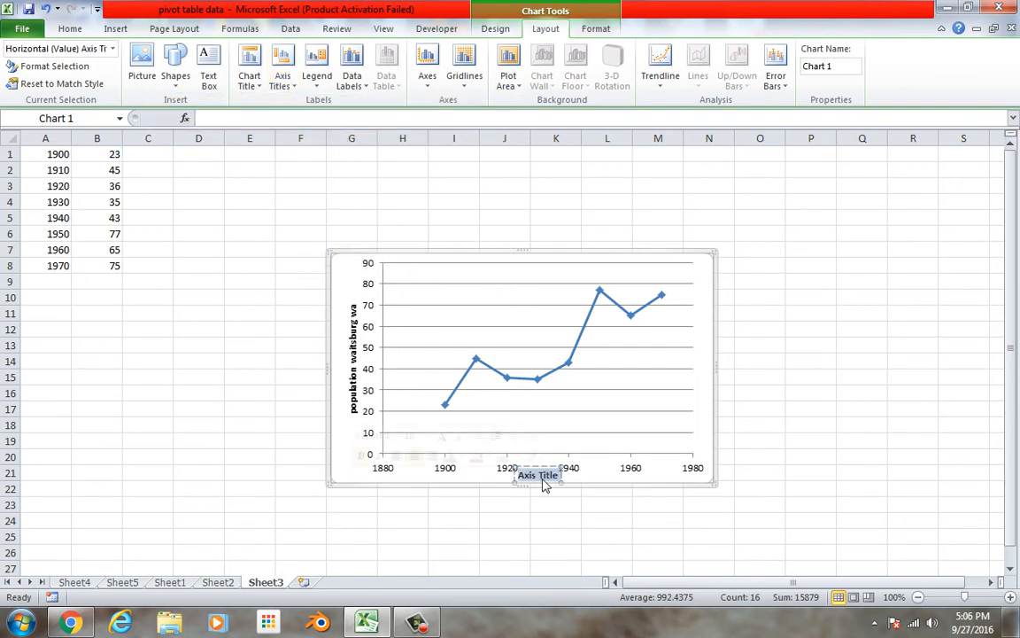
text(year)
click(487, 325)
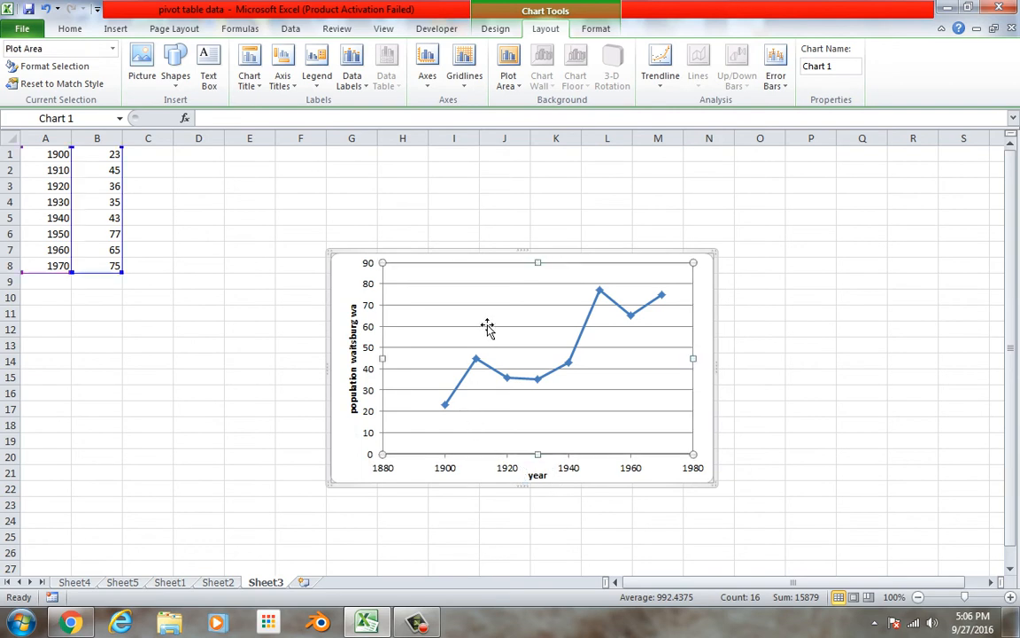
Add a centered overlay chart title reading "populaiton waitsburg" to the scatter chart
click(249, 78)
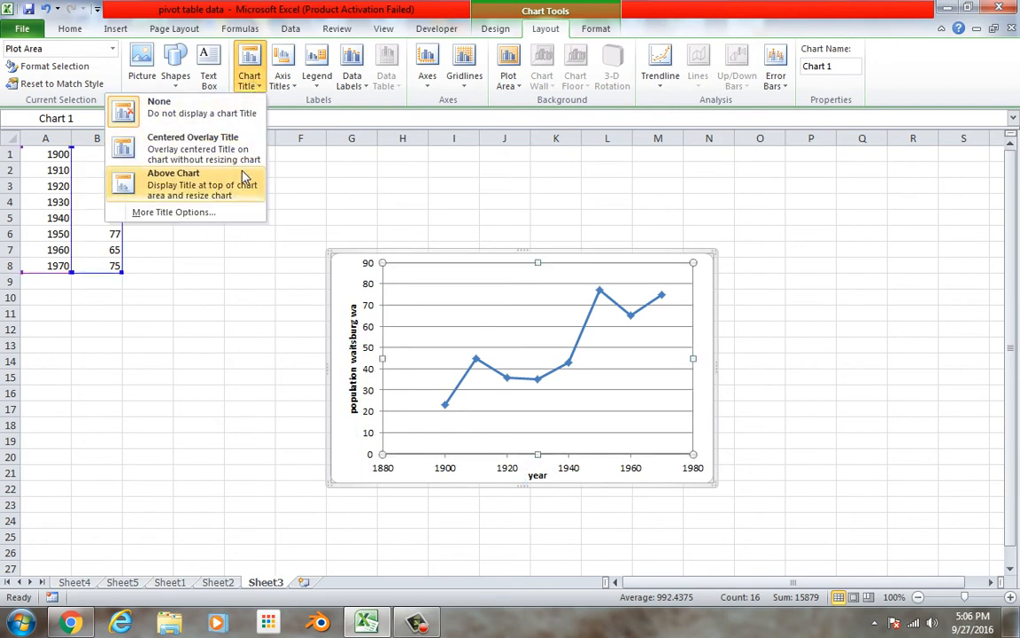
click(247, 159)
double_click(546, 275)
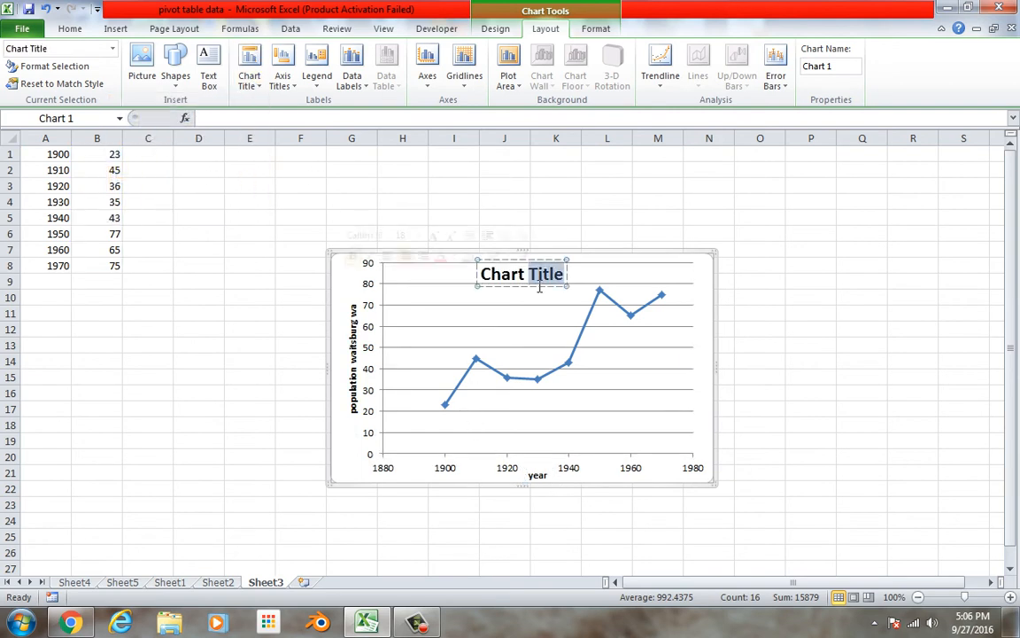
triple_click(533, 284)
text(pop)
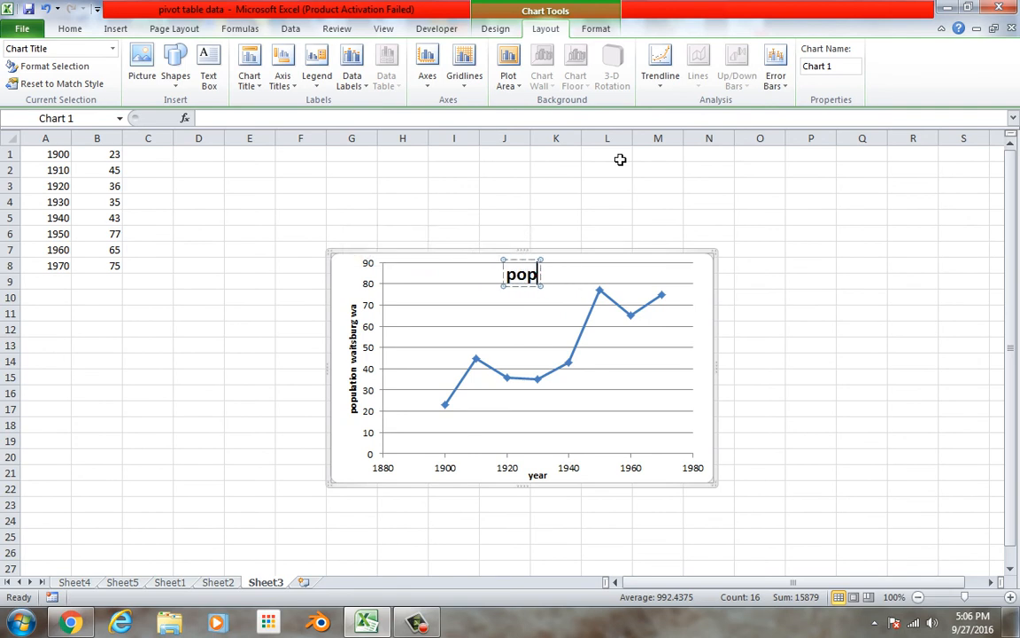
text(ulaiton)
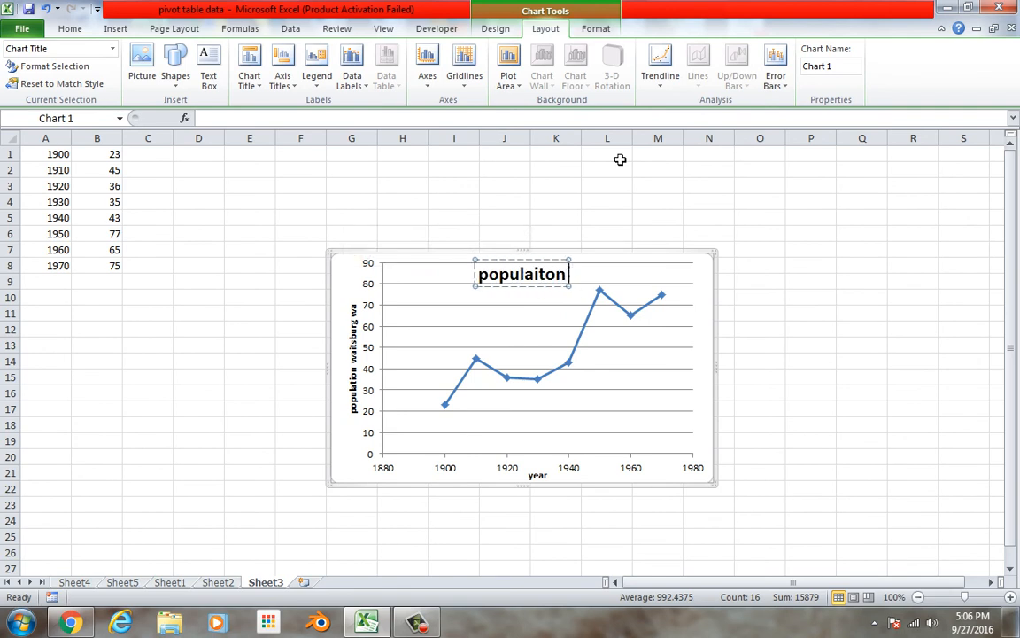
text( waits)
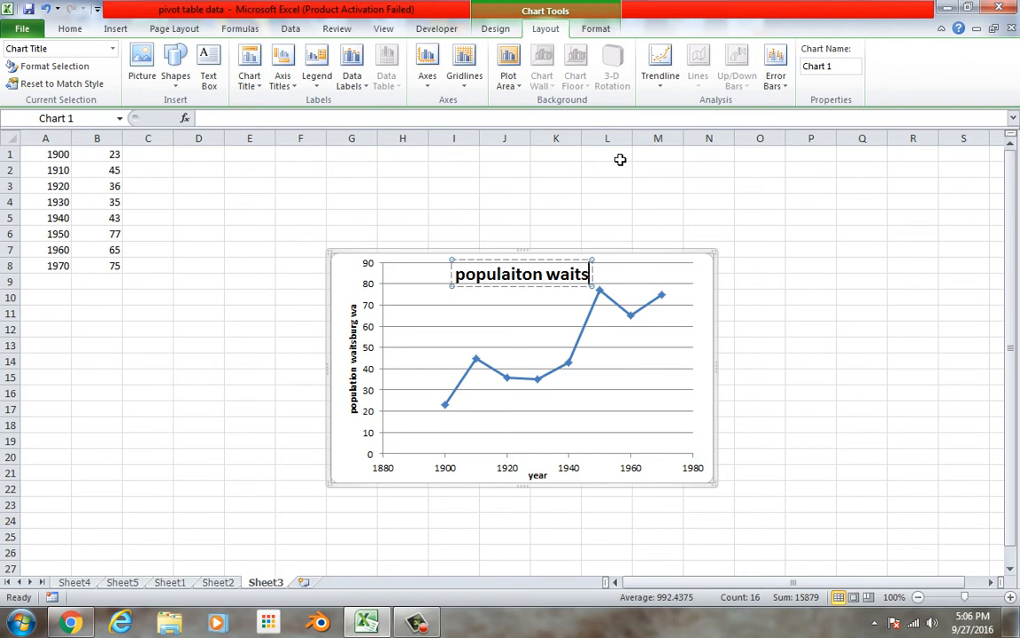
text(burg)
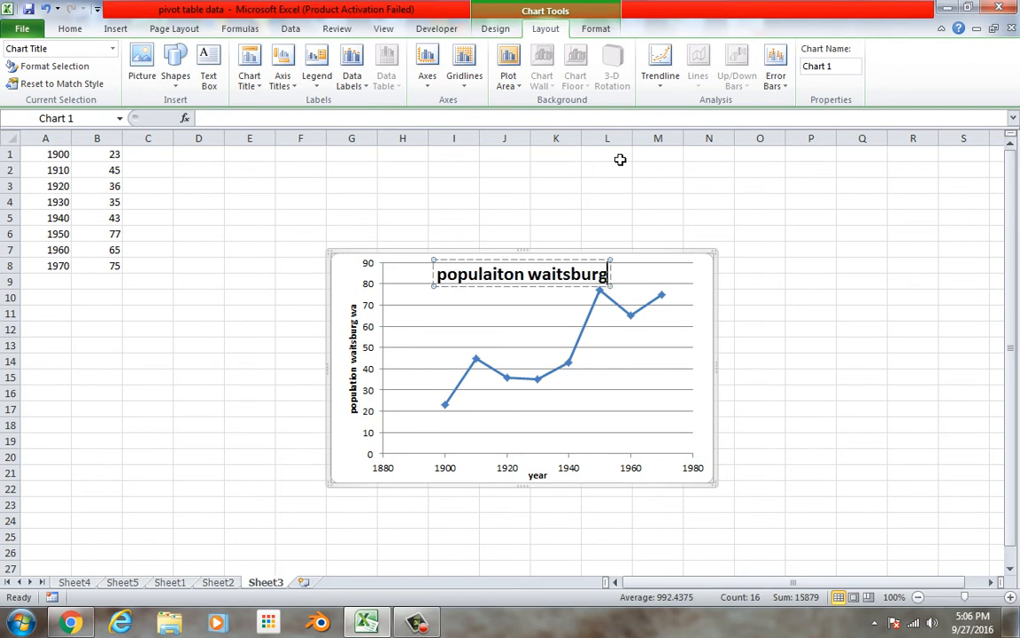
click(797, 217)
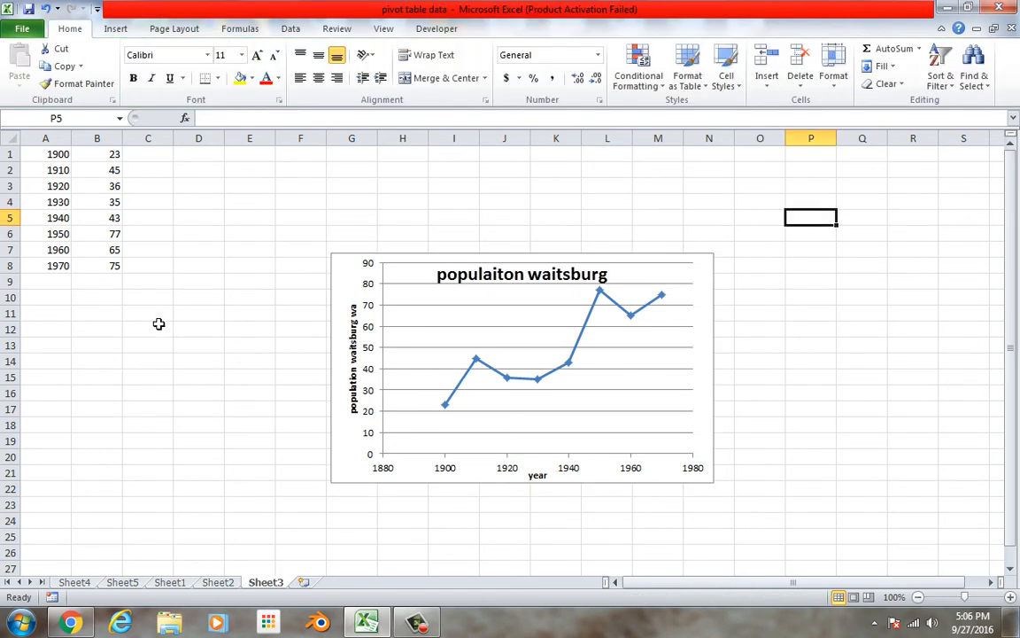
Enter 123, 145, 165, 187 and 154 in cells C1 through C5
click(147, 173)
click(149, 160)
text(123)
key(Return)
text(145)
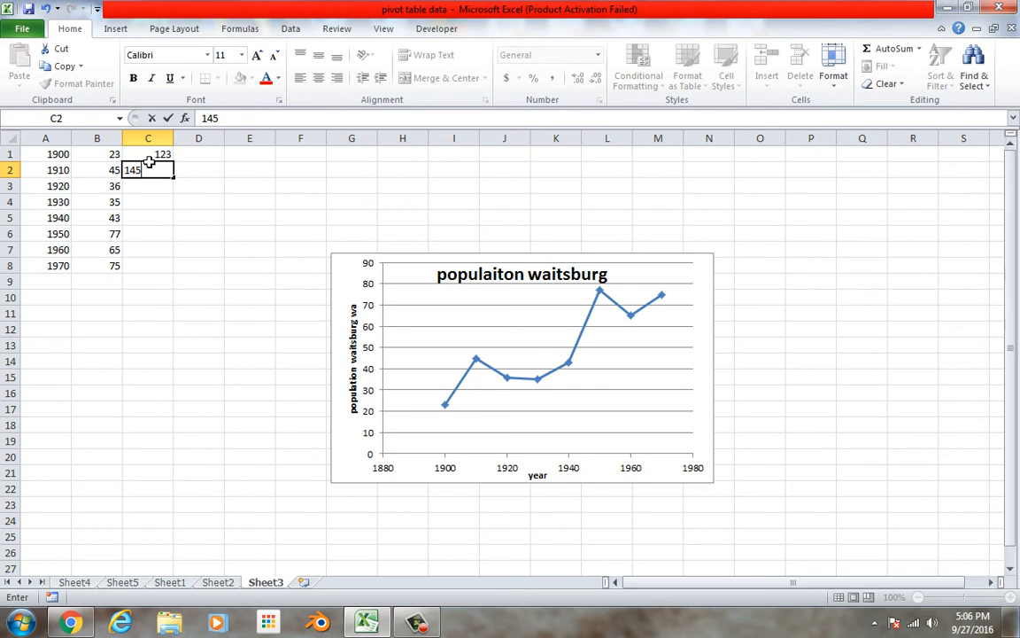
key(Return)
text(1656)
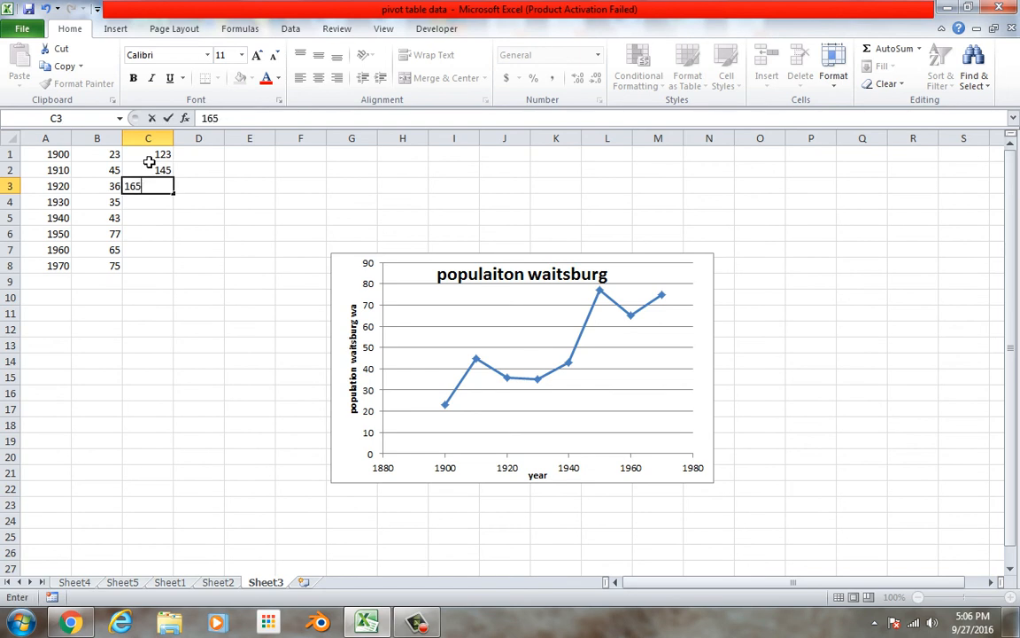
key(Return)
text(187)
key(Return)
text(154)
key(Return)
Enter 156, 200 and 189 in cells C6 through C8
text(`56)
key(Return)
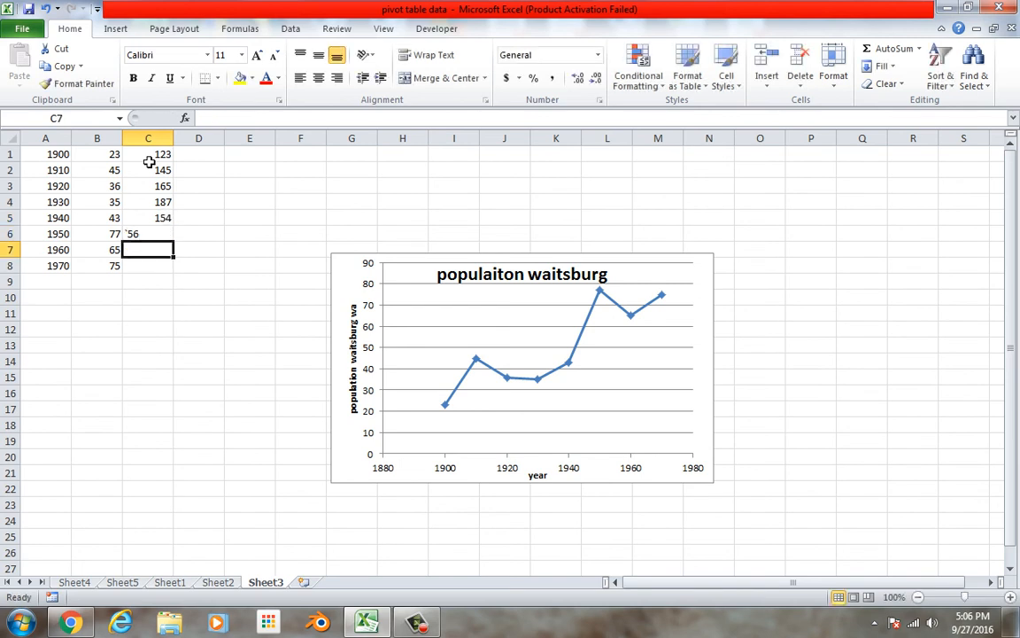
click(162, 235)
text(1)
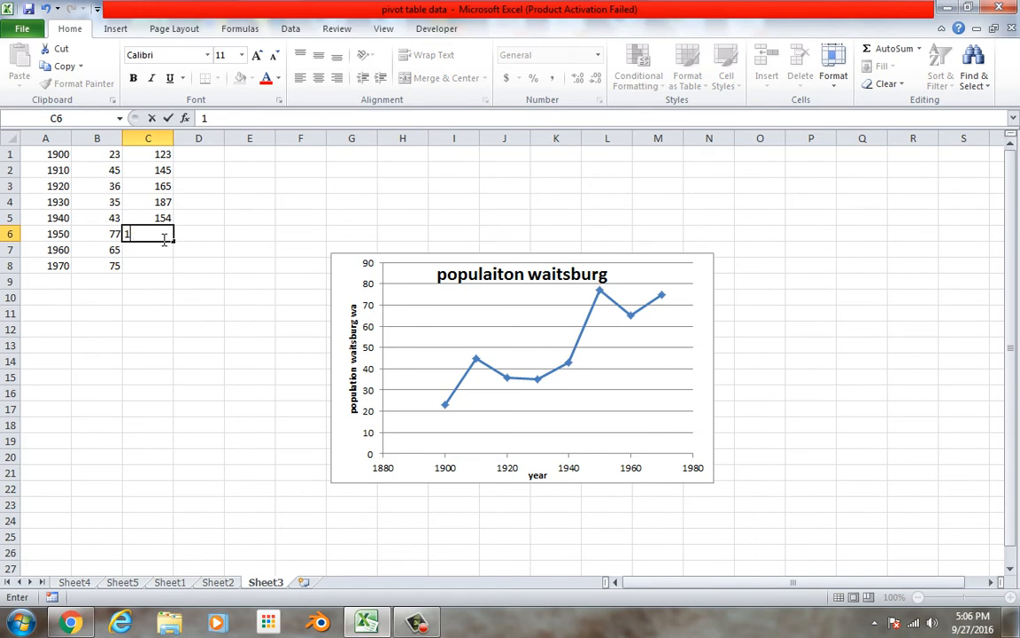
text(`56)
key(Return)
text(200)
key(Return)
text(189)
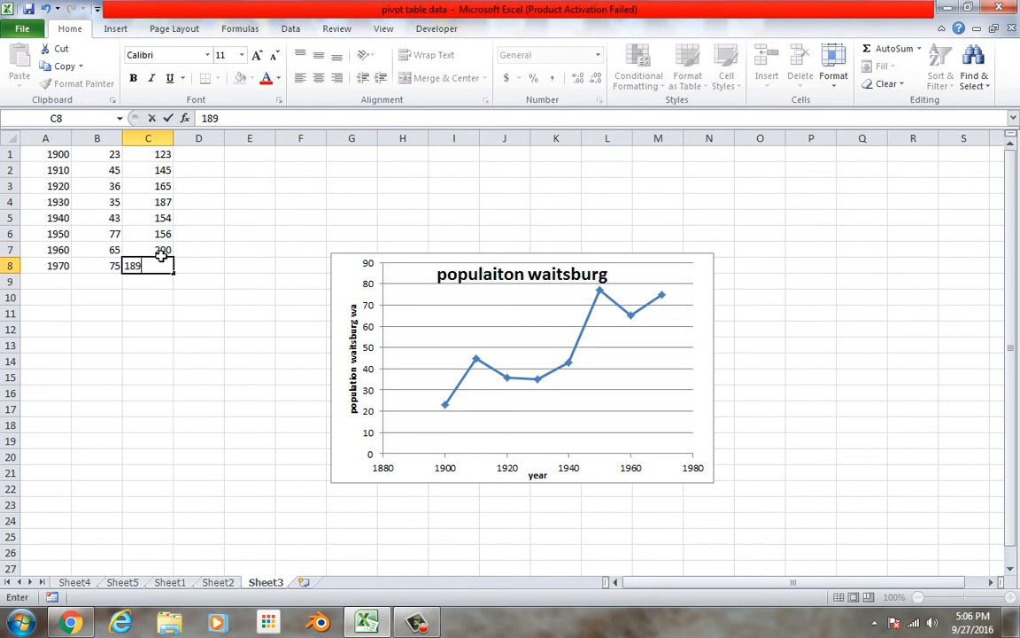
click(183, 255)
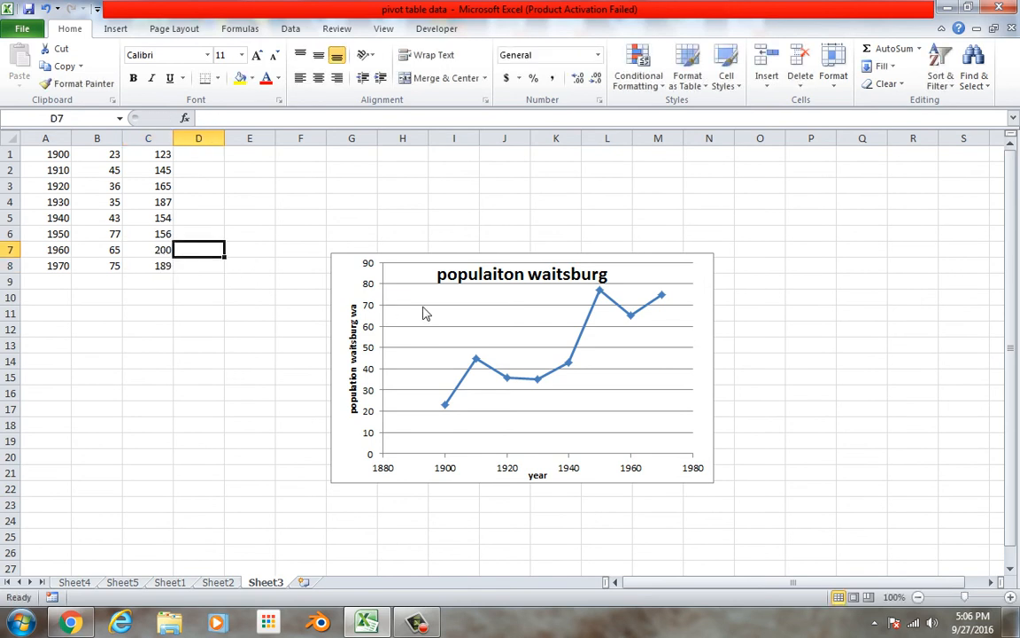
Delete the existing scatter chart and plot A1:C8 as a scatter chart with smooth lines and markers
click(377, 280)
key(Delete)
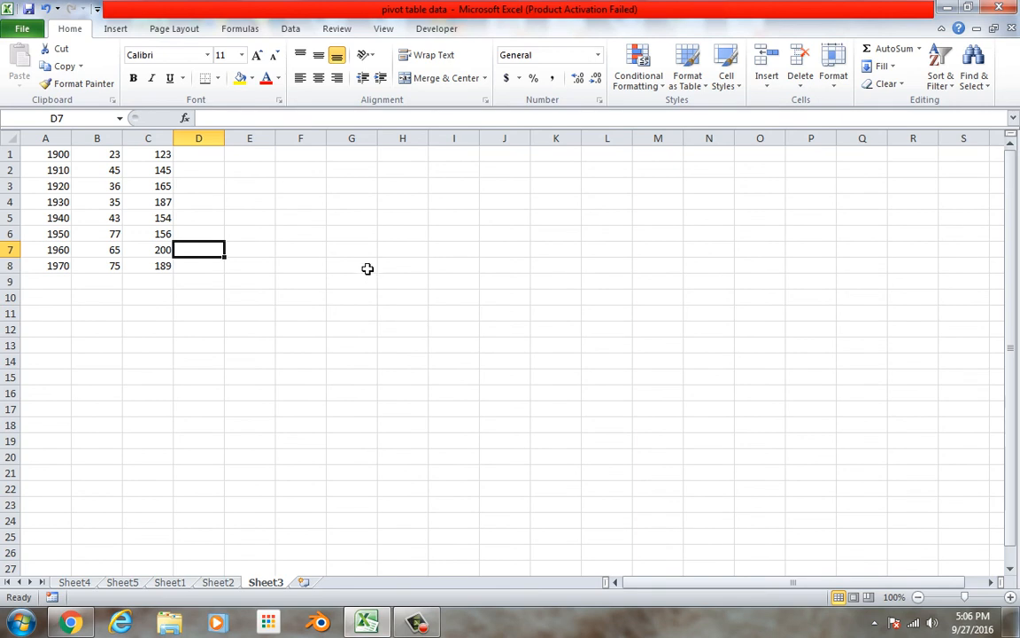
drag(51, 154, 148, 266)
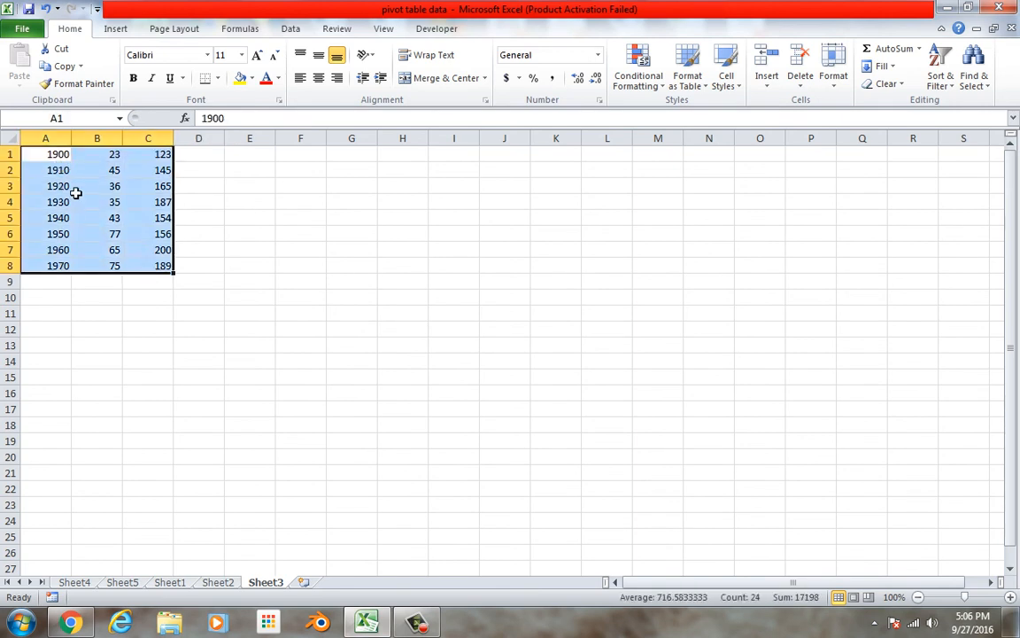
click(116, 29)
click(471, 69)
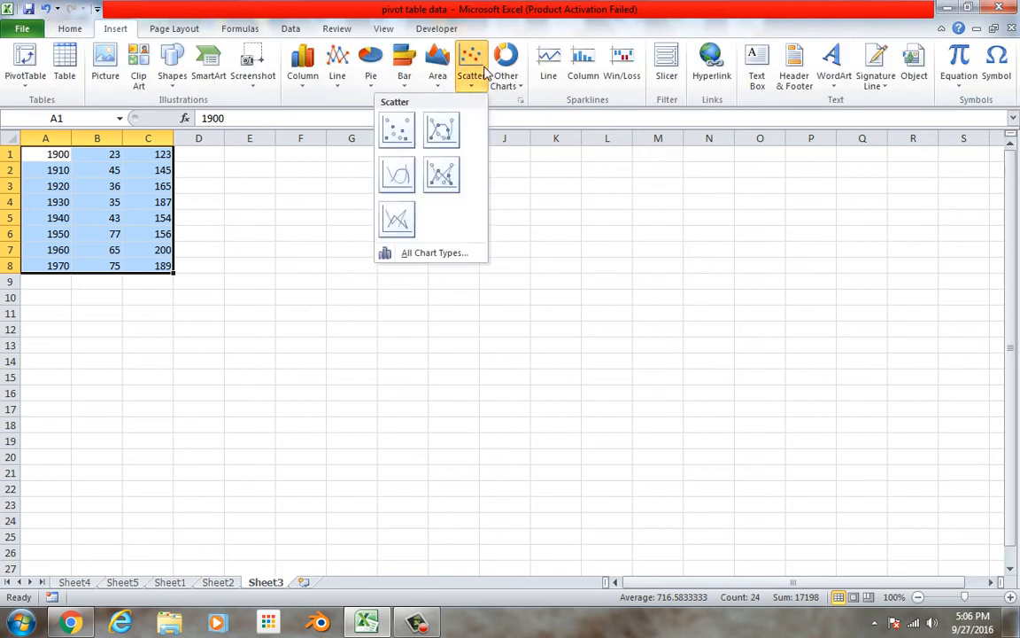
click(454, 133)
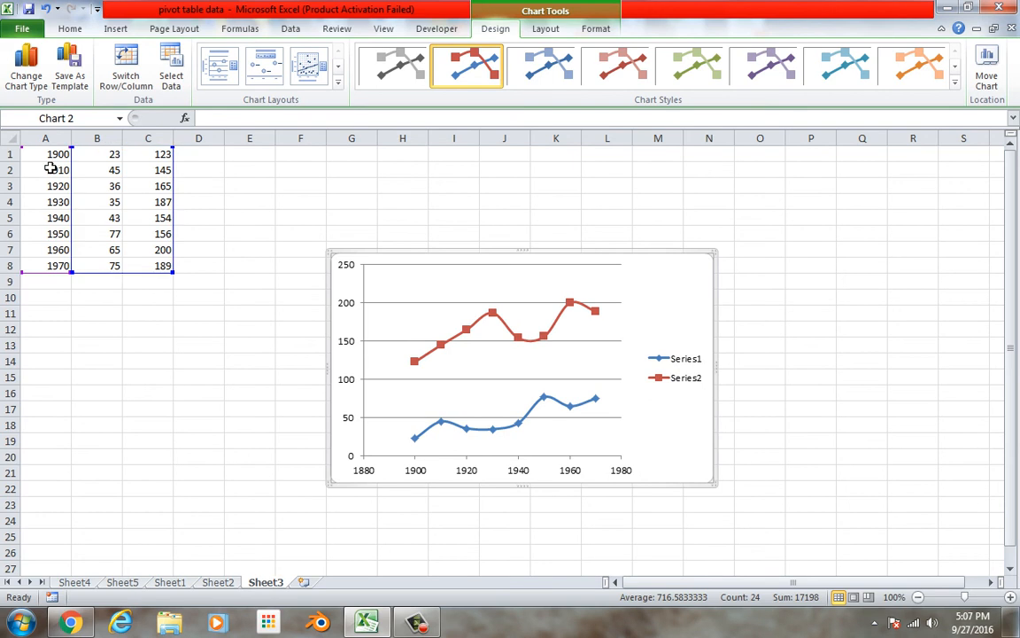
Insert a row above the data and enter the headers years, waitsburg and dayton in cells A1 through C1
click(87, 331)
right_click(16, 155)
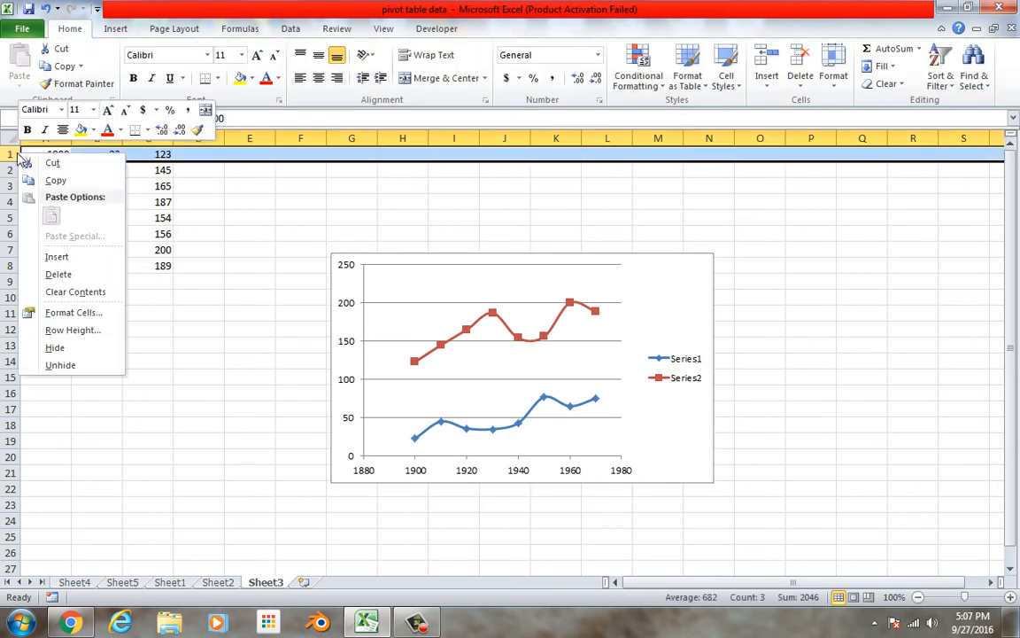
click(42, 255)
click(108, 158)
text(wait)
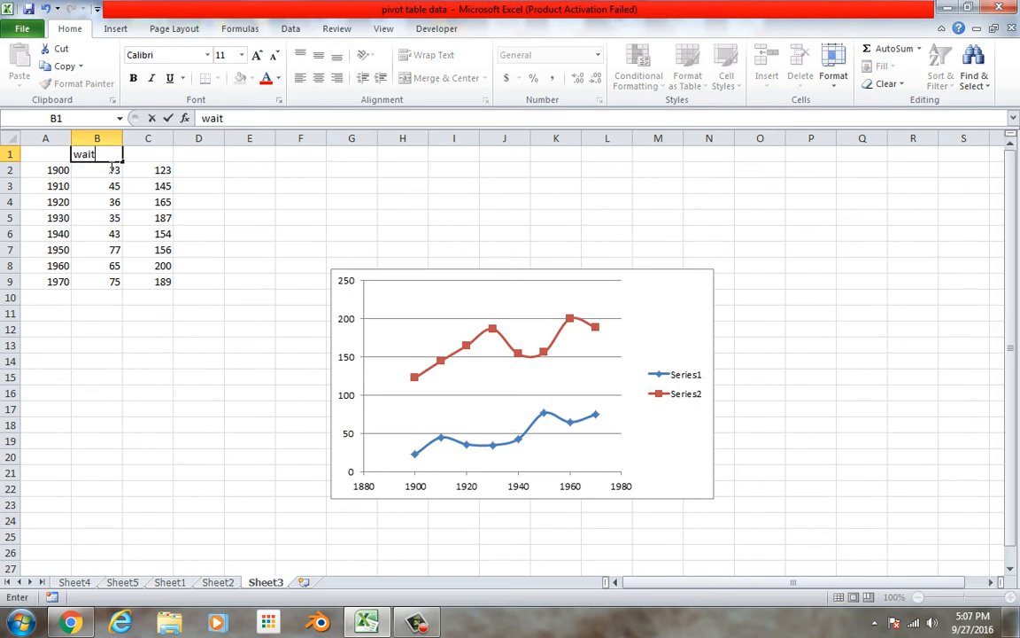
key(Tab)
text(dayto)
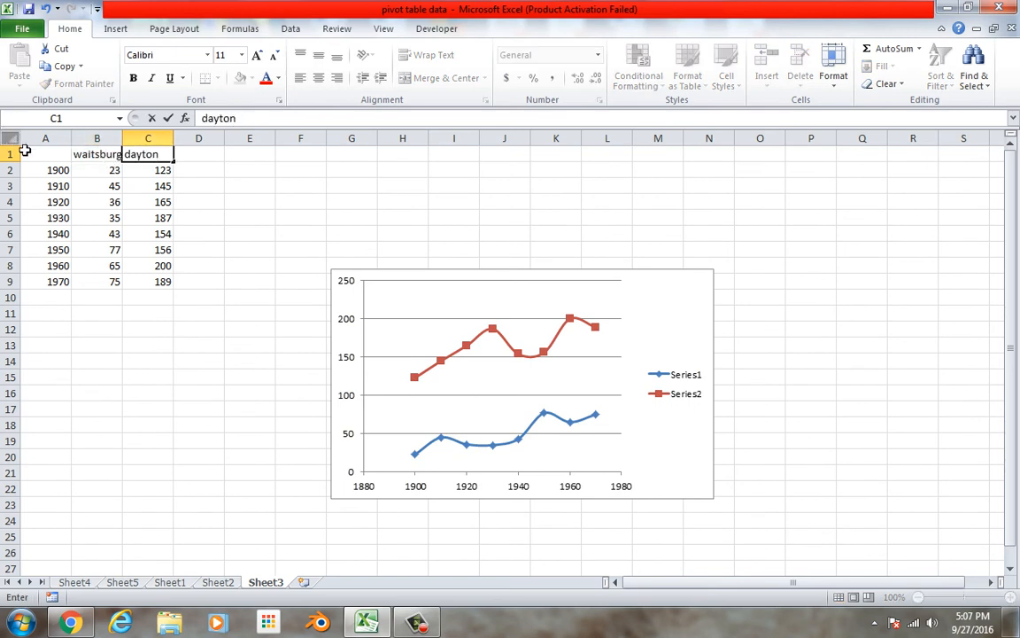
click(62, 159)
text(years)
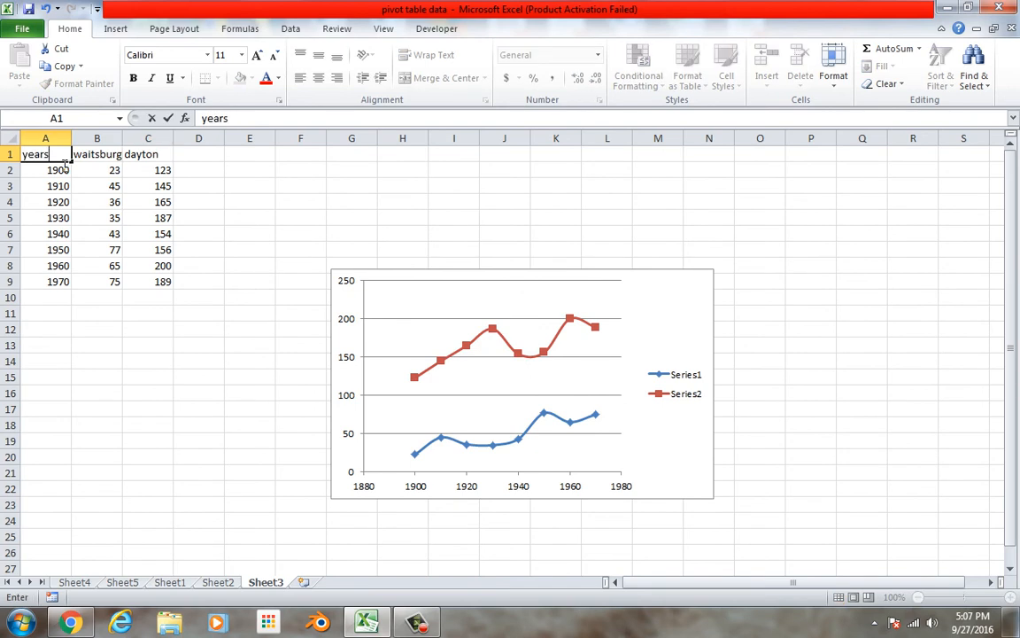
click(199, 186)
Plot A1:C9 as a scatter chart with smooth lines and markers, and move it over the earlier chart
drag(40, 156, 171, 292)
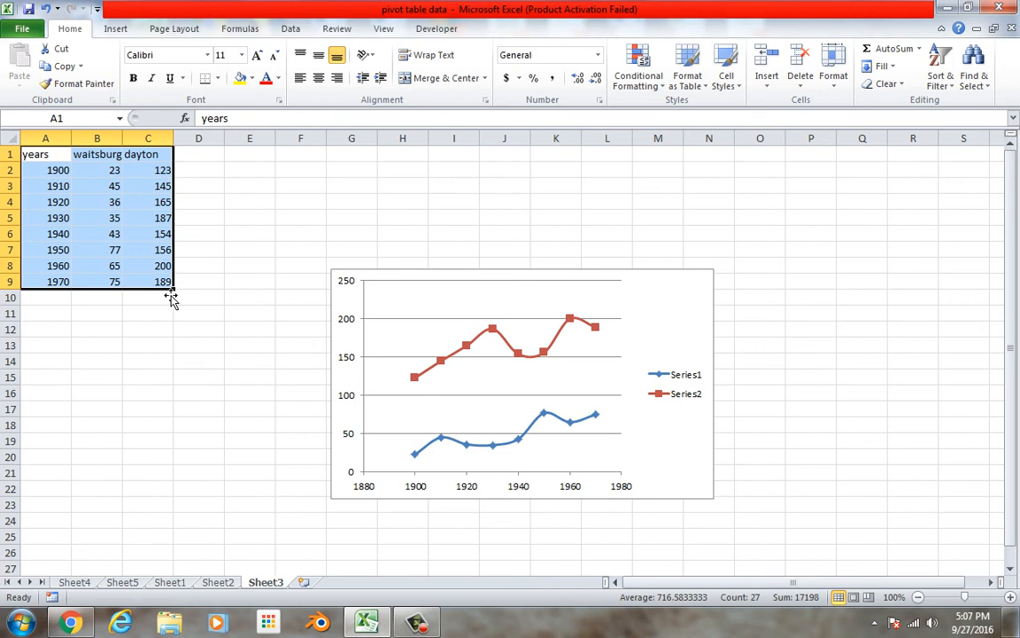
click(122, 30)
click(471, 75)
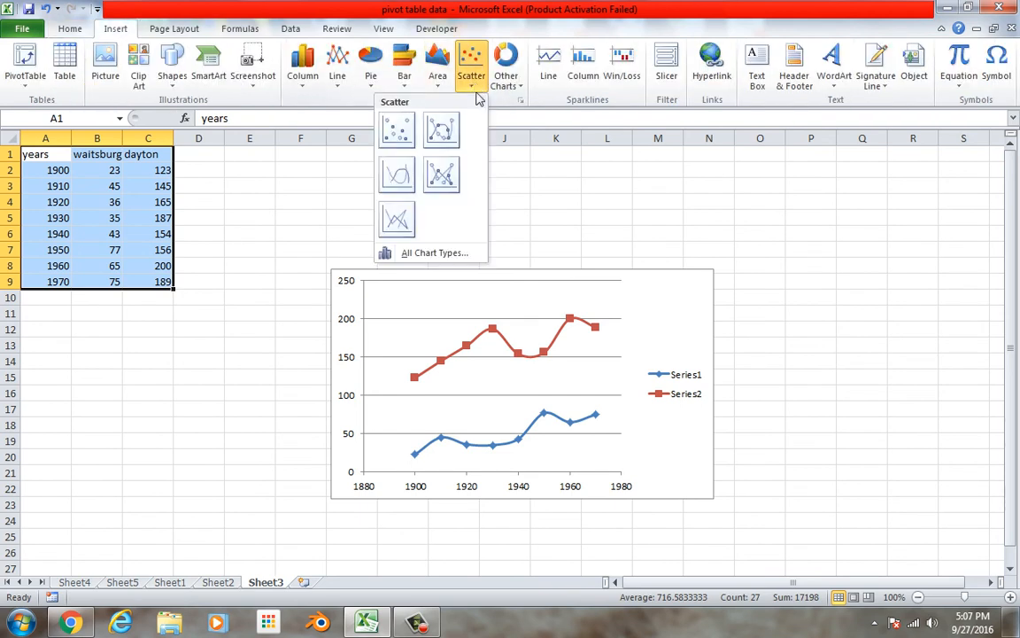
click(443, 129)
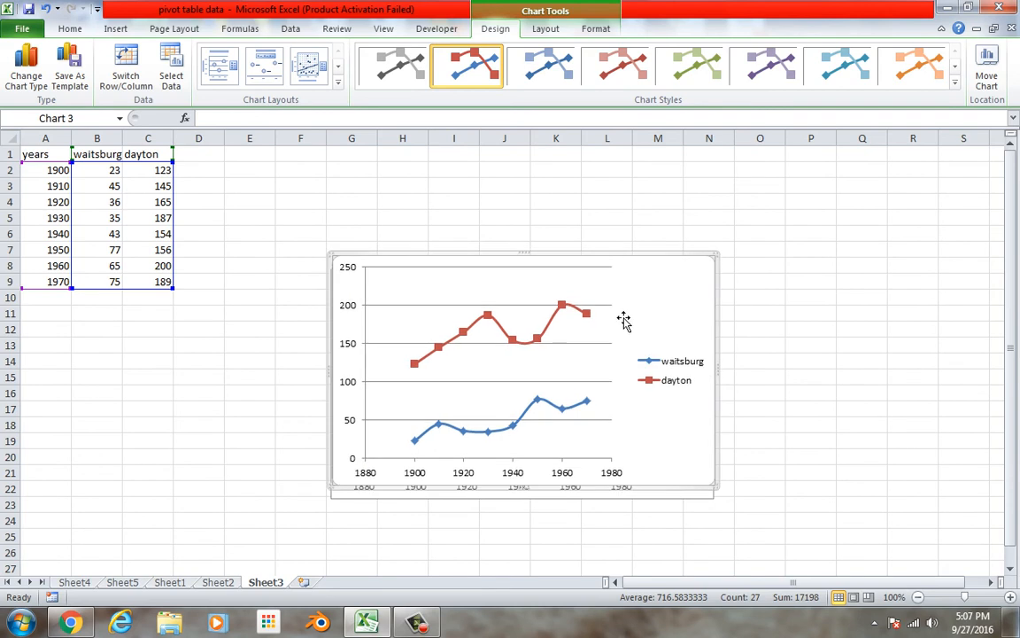
drag(665, 293, 666, 305)
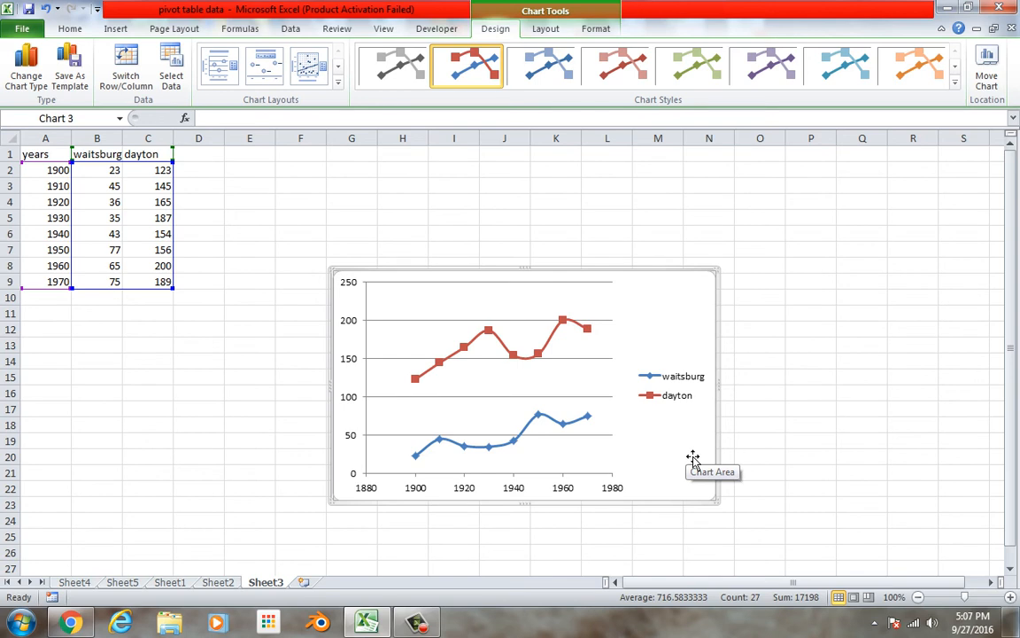
Replace the dayton values in cells C2 through C4 with 4500, 4589 and 4133
click(160, 174)
text(4500)
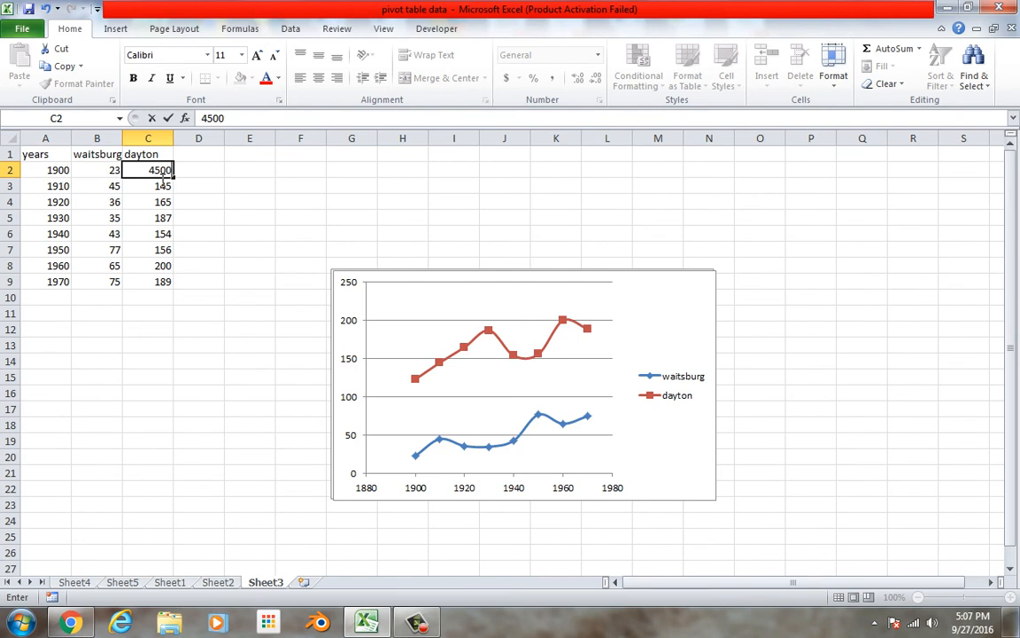
key(Return)
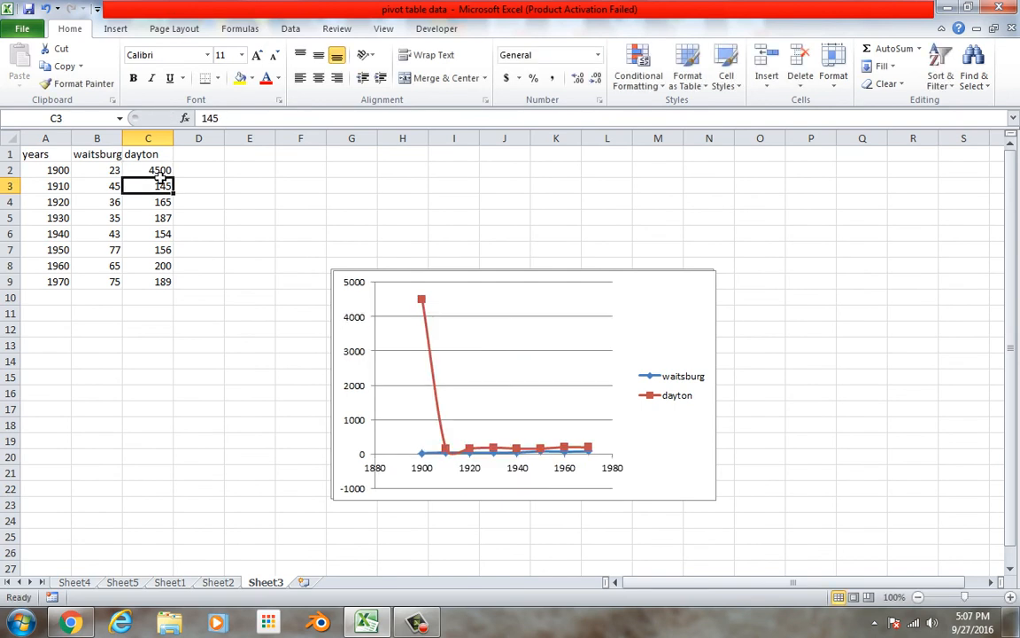
text(458)
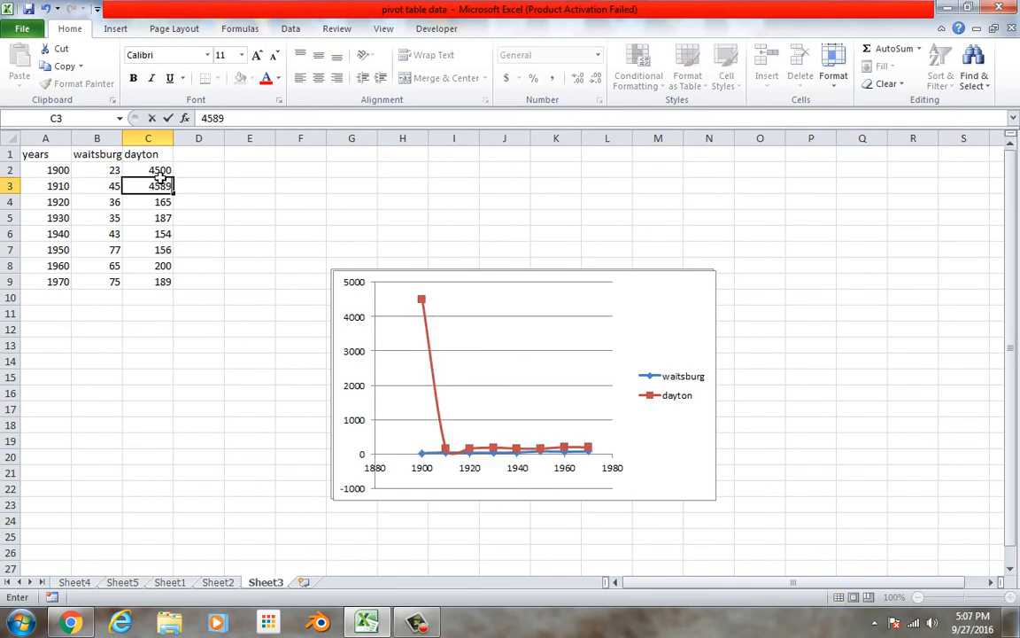
text(9)
key(Return)
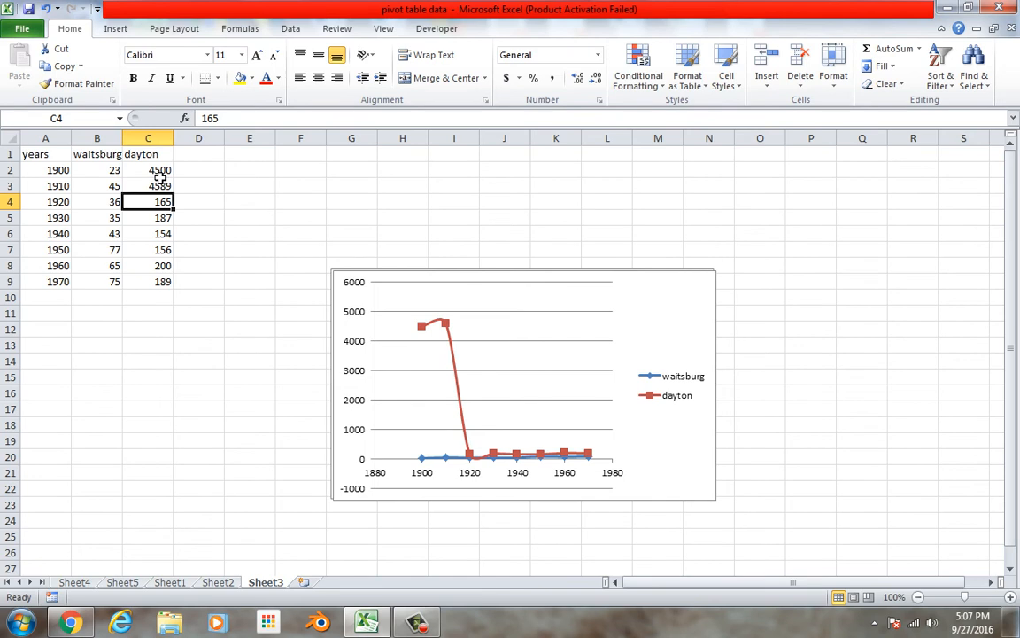
text(4133)
key(Return)
Replace the dayton values in cells C5 through C7 with 5643, 5211 and 4908
text(1)
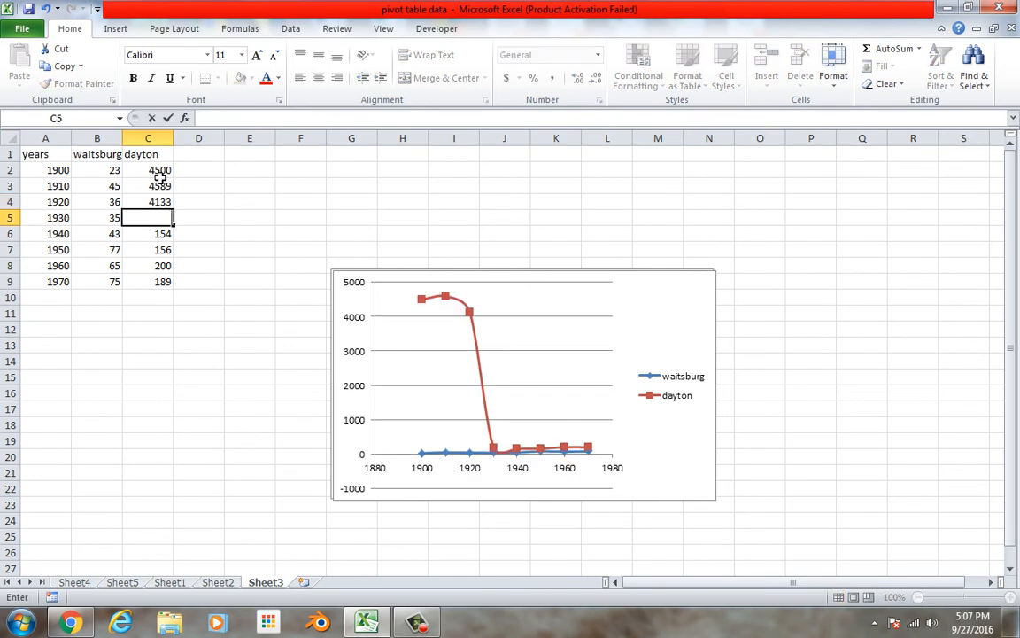
text(643)
key(Return)
text(5211)
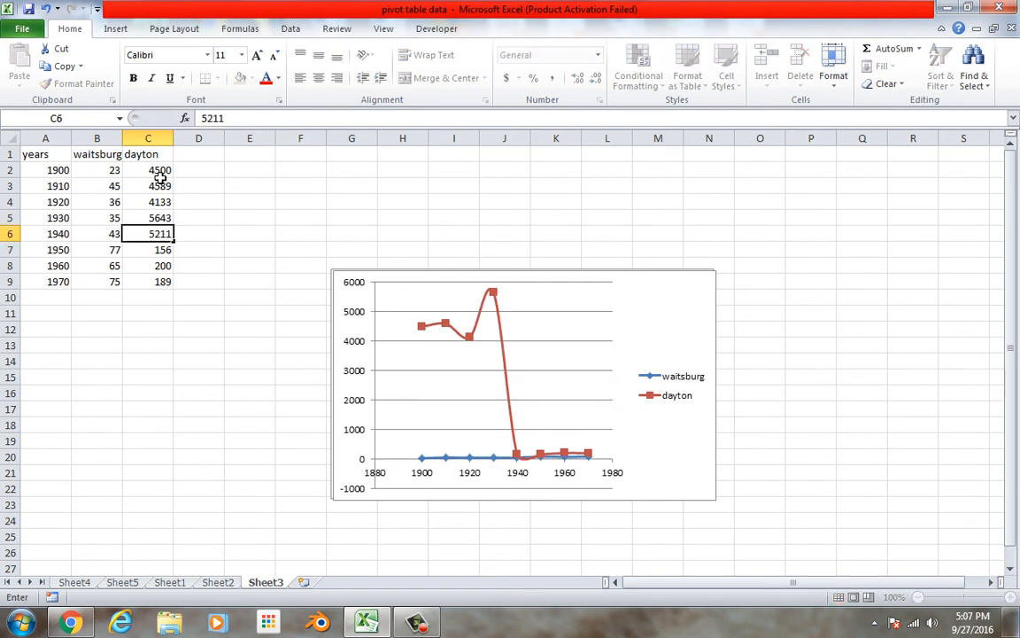
key(Return)
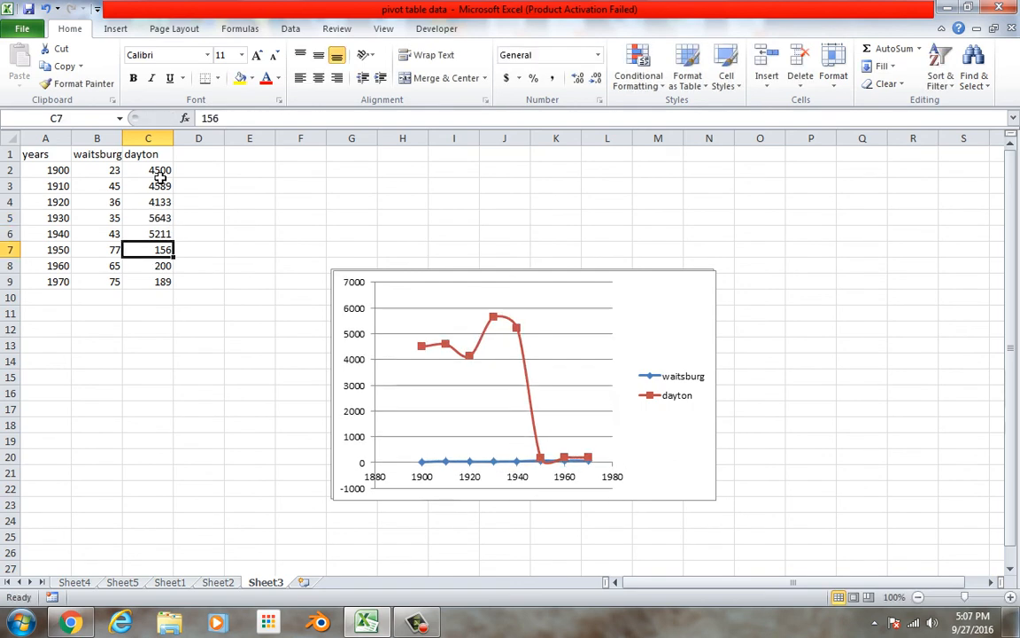
text(4908)
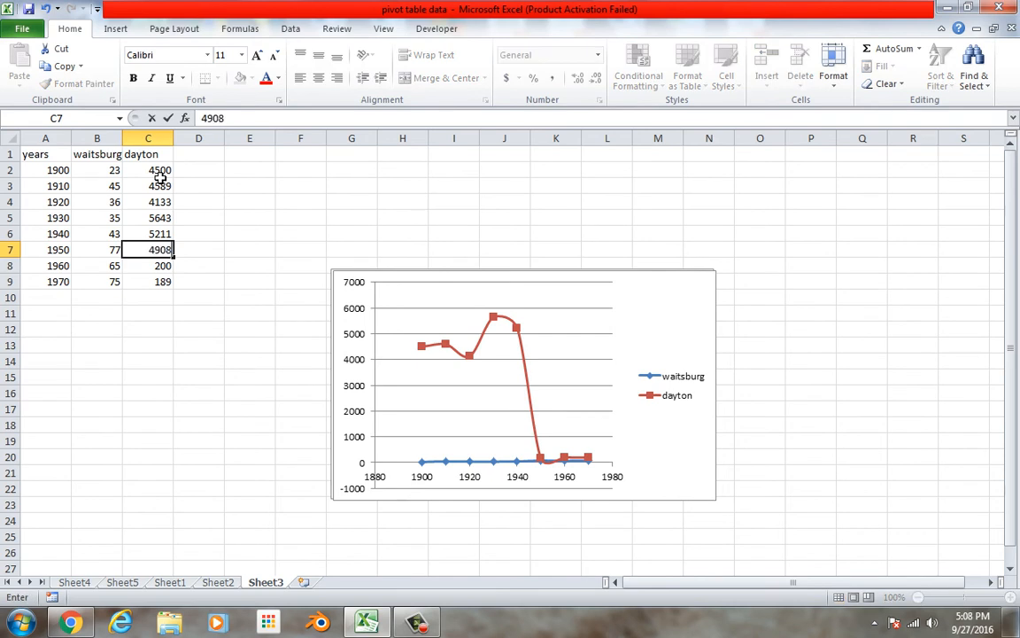
key(Return)
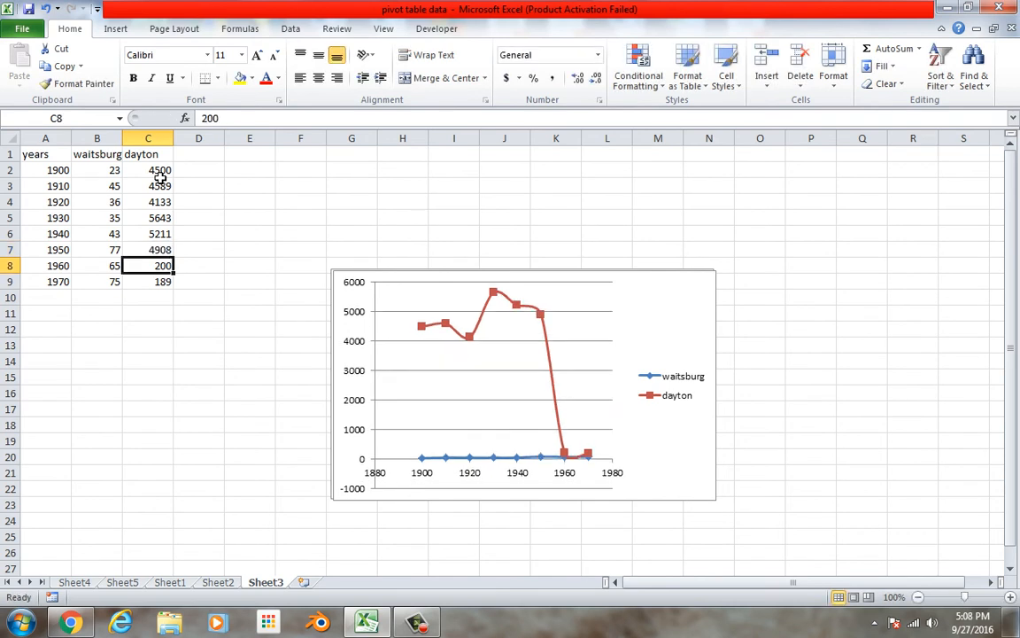
Replace the dayton values in cells C8 and C9 with 4033 and 4445
text(033)
key(Return)
text(3)
key(BackSpace)
text(4445)
key(Return)
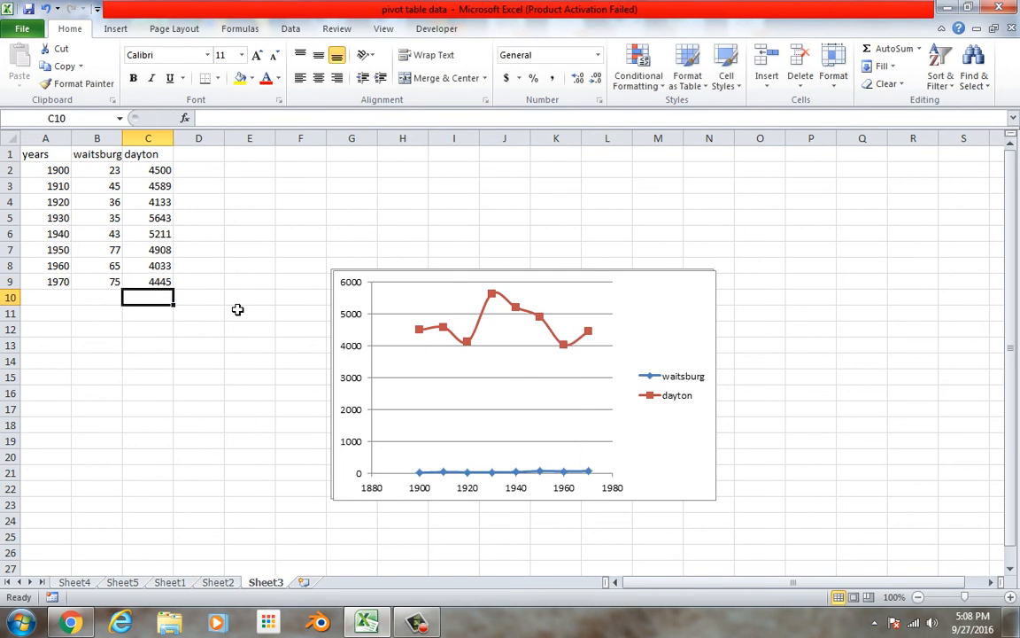
Format the waitsburg data series to plot on the secondary axis
right_click(576, 477)
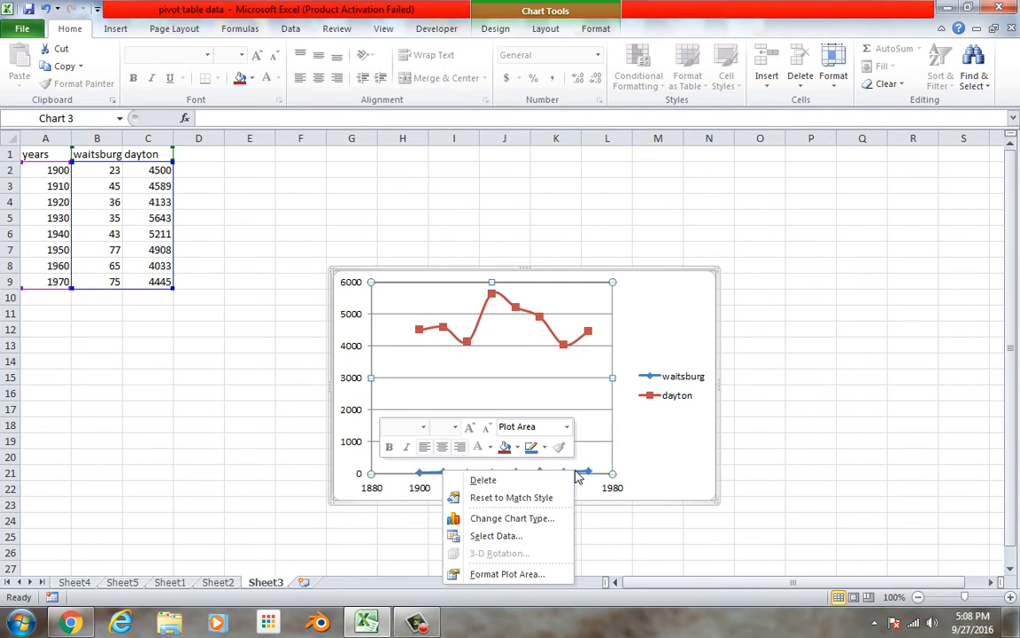
click(602, 471)
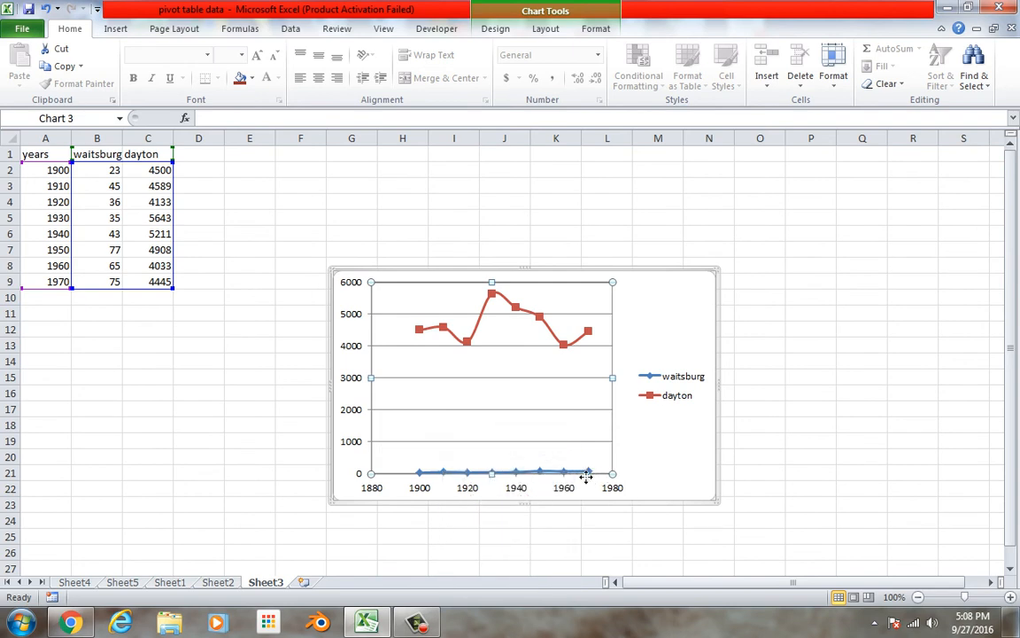
click(589, 473)
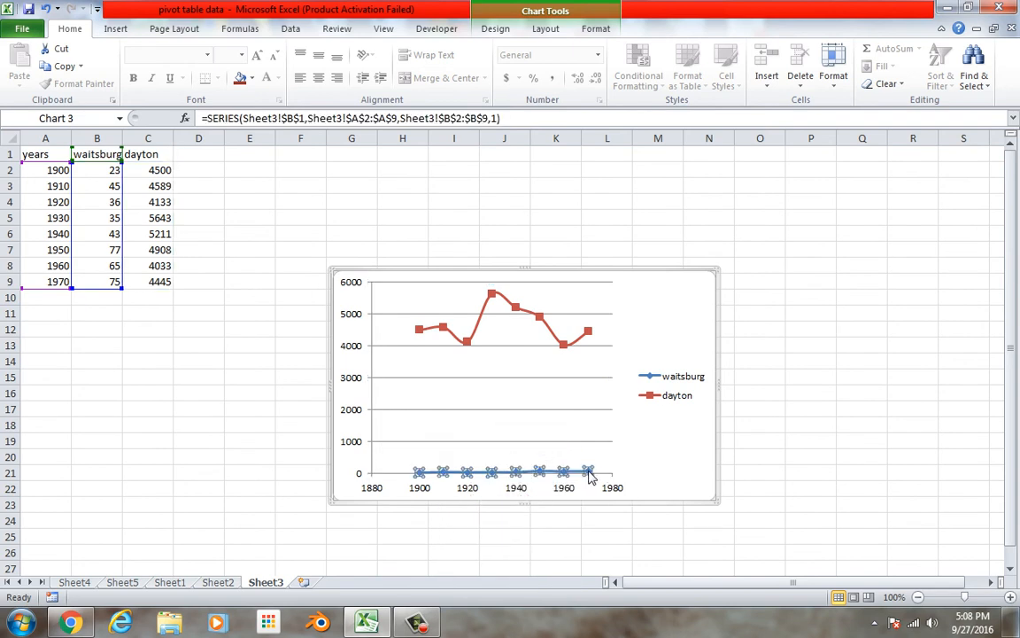
right_click(591, 477)
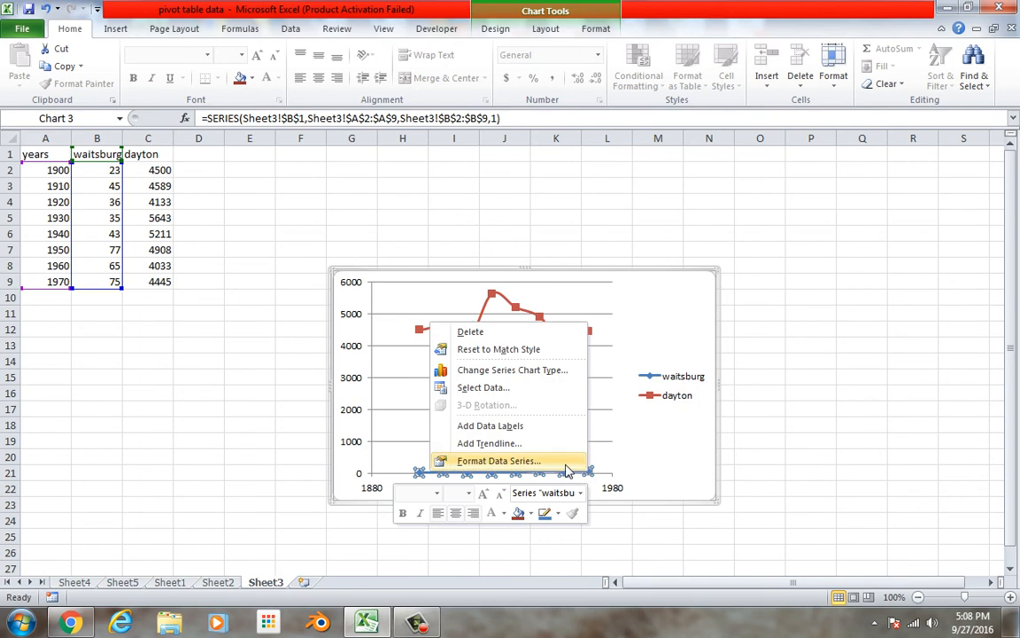
click(496, 460)
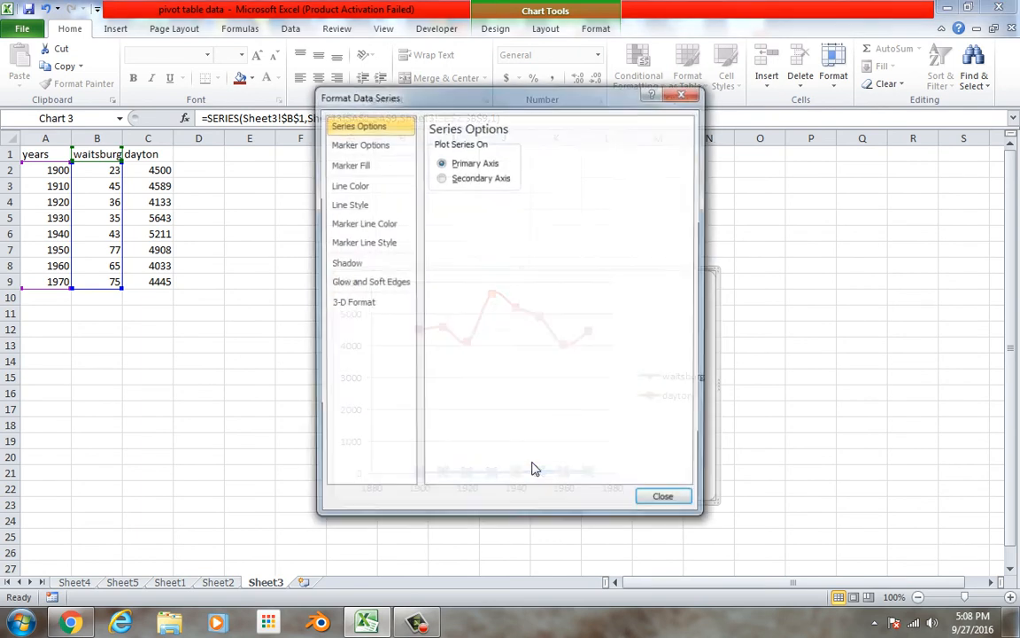
click(460, 180)
click(680, 504)
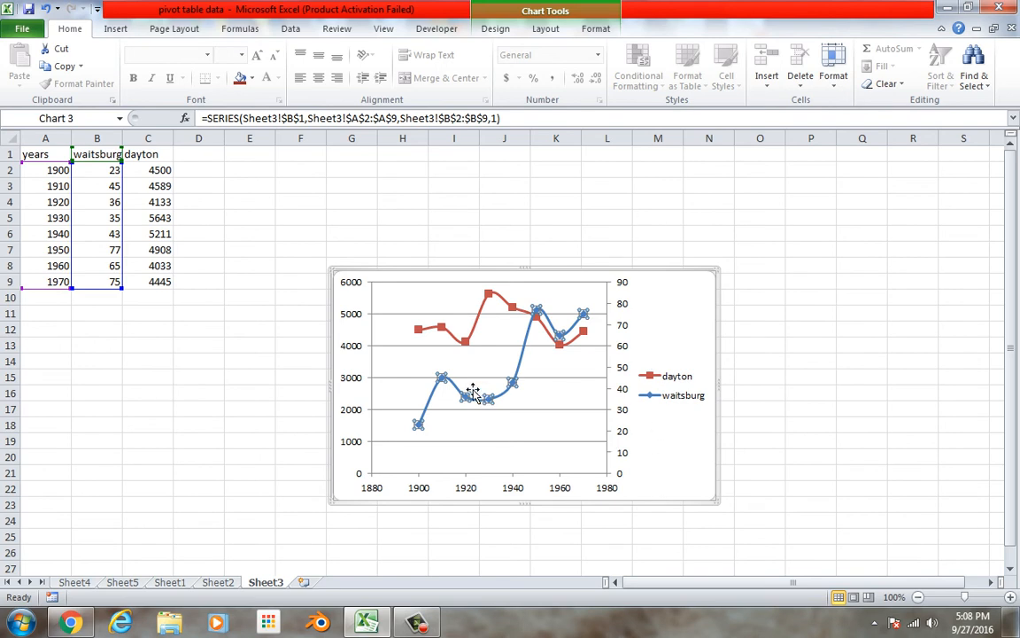
click(370, 359)
right_click(370, 359)
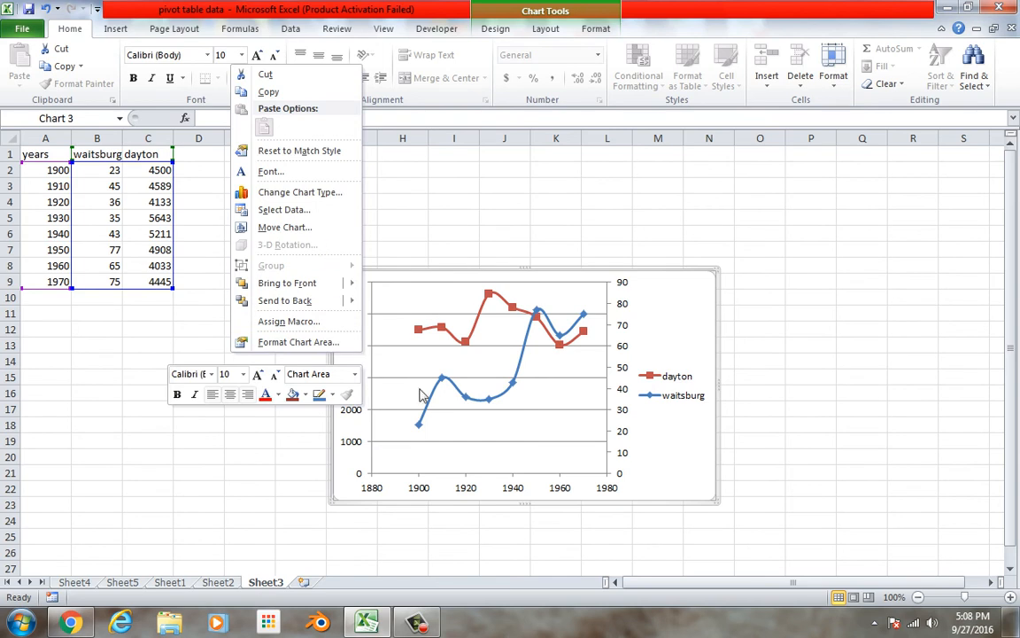
key(Escape)
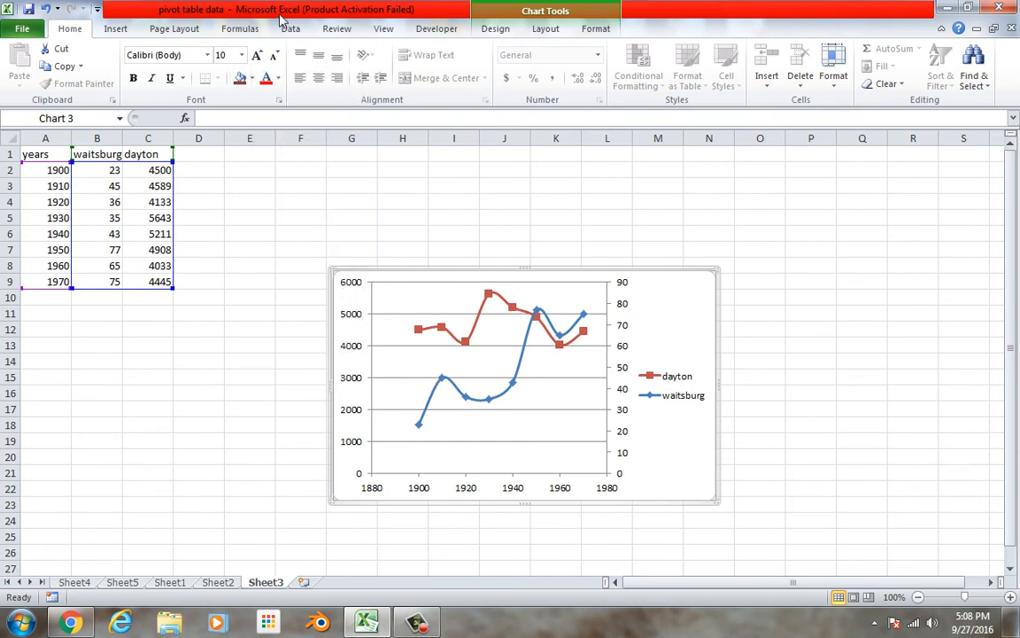
Add a rotated primary vertical axis title reading "dayton" to the scatter chart
click(546, 28)
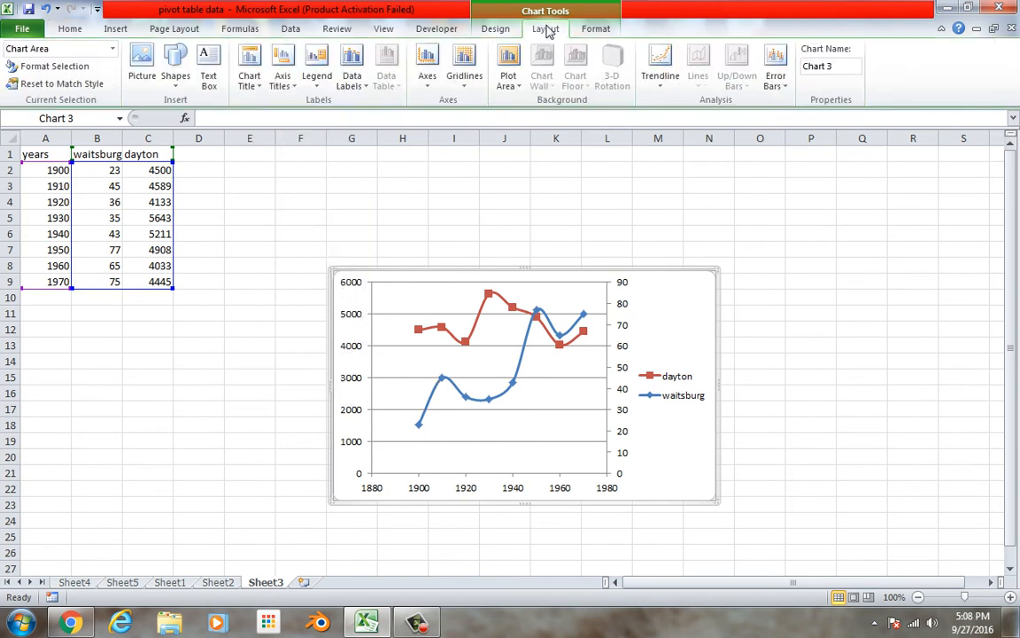
click(280, 81)
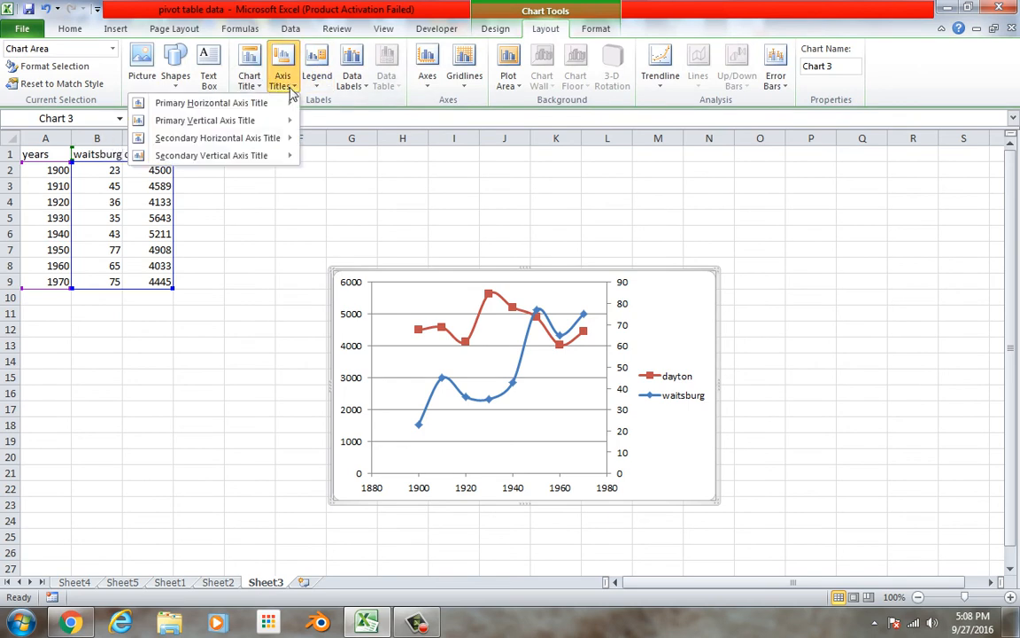
mouse_move(257, 120)
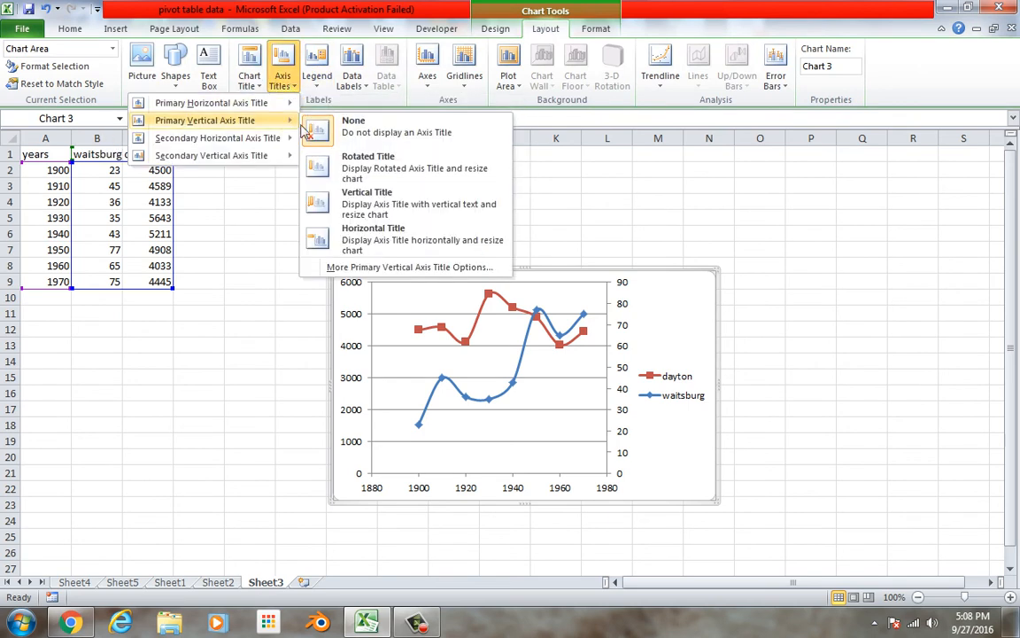
click(324, 171)
triple_click(360, 377)
text(dayton)
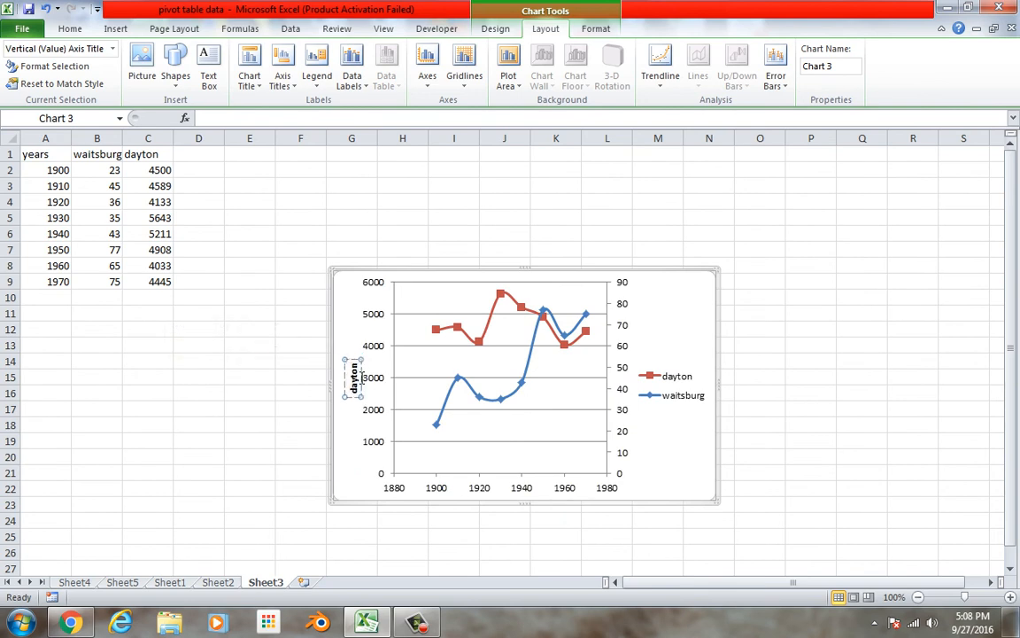
click(645, 365)
click(639, 363)
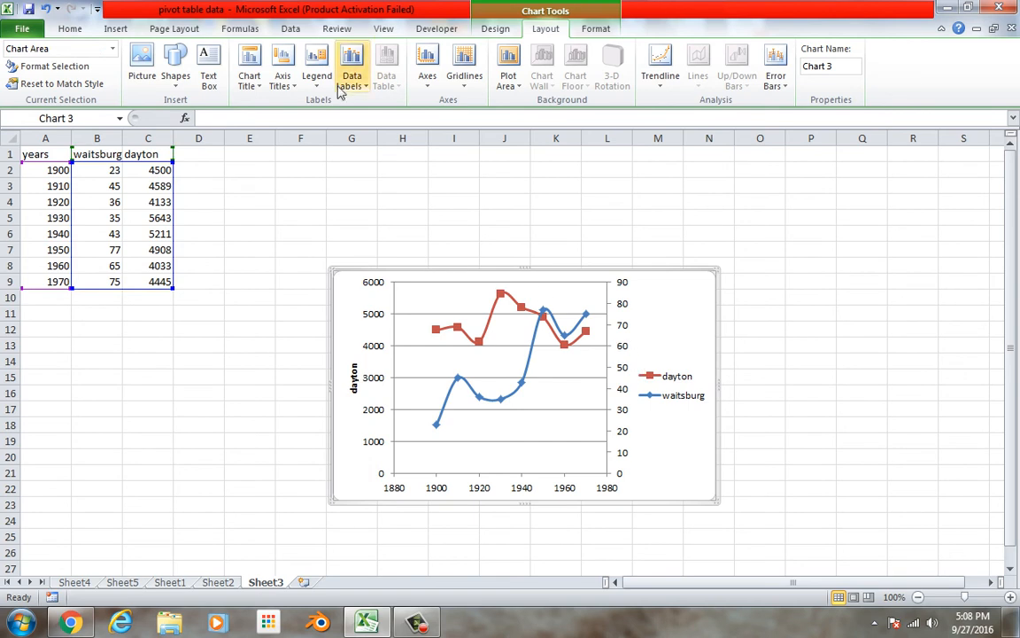
Add a rotated secondary vertical axis title reading "waitsburg" to the scatter chart
click(296, 88)
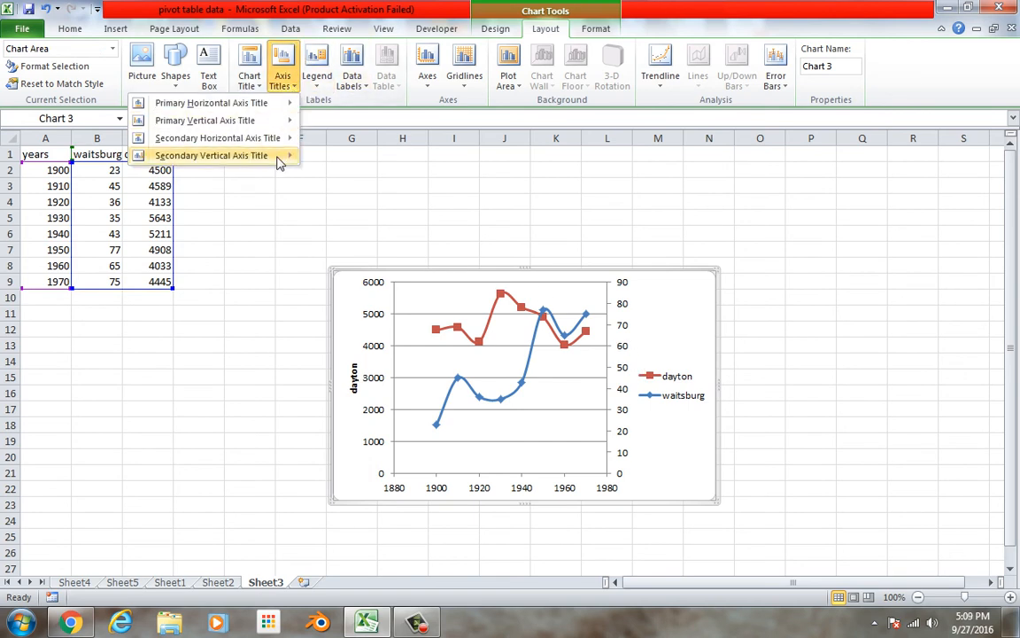
mouse_move(278, 155)
click(355, 198)
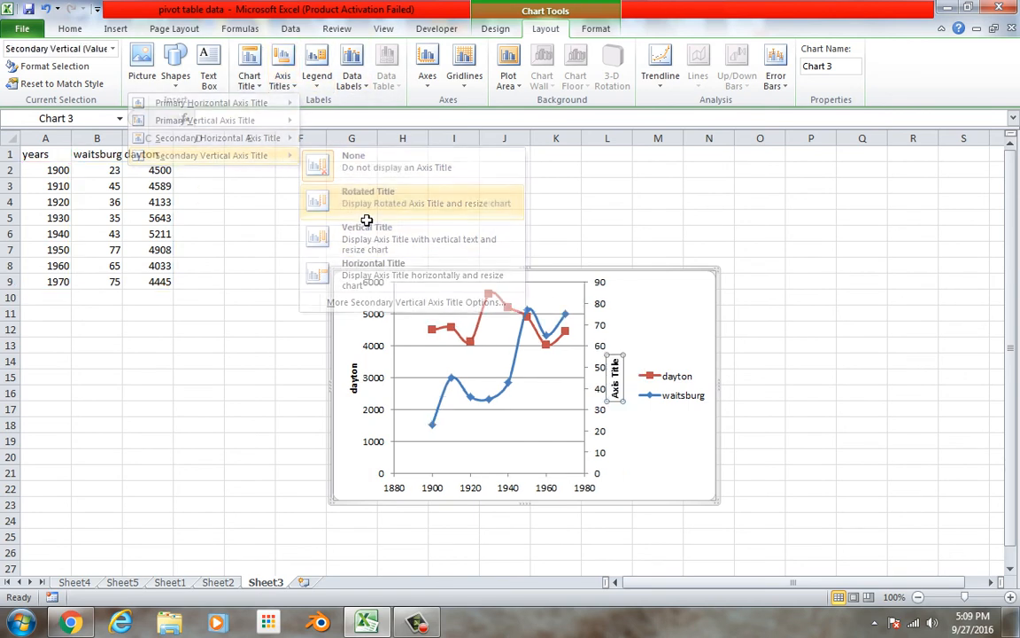
double_click(623, 393)
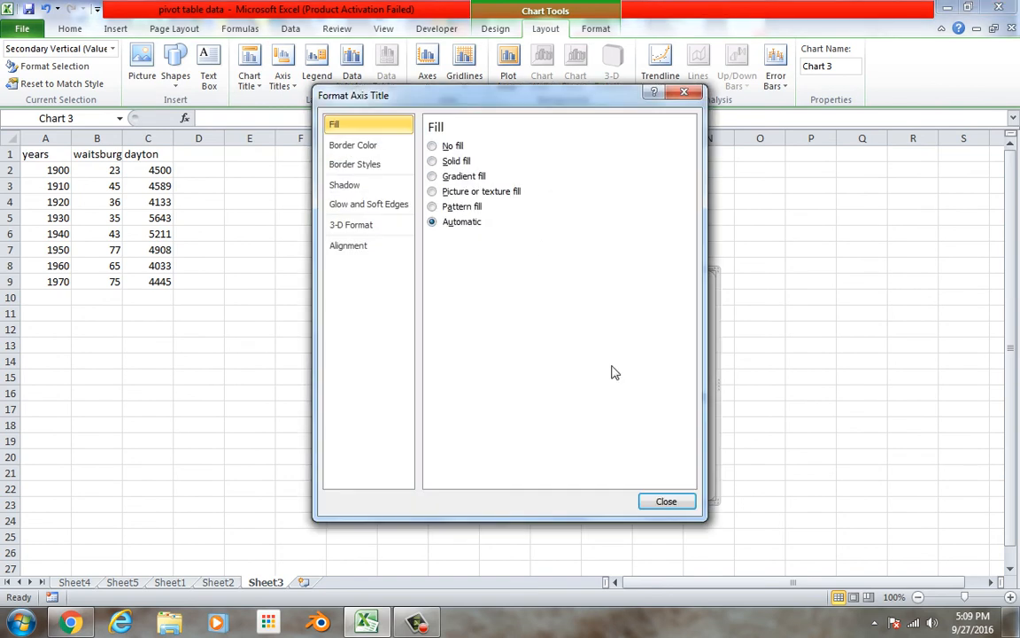
click(677, 497)
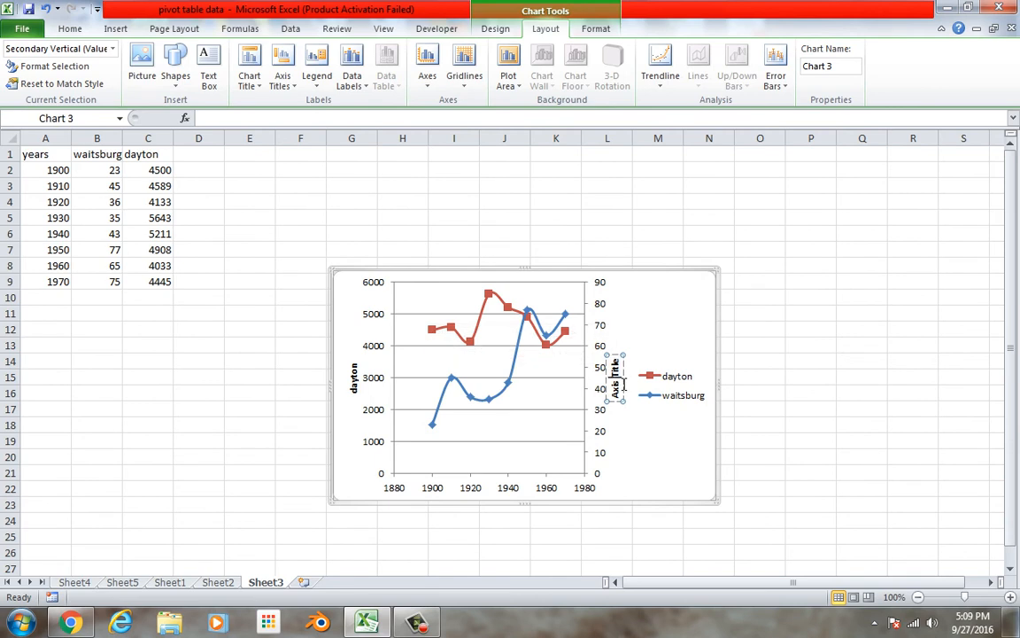
key(BackSpace)
key(BackSpace)
key(BackSpace)
key(BackSpace)
key(BackSpace)
key(BackSpace)
key(BackSpace)
key(BackSpace)
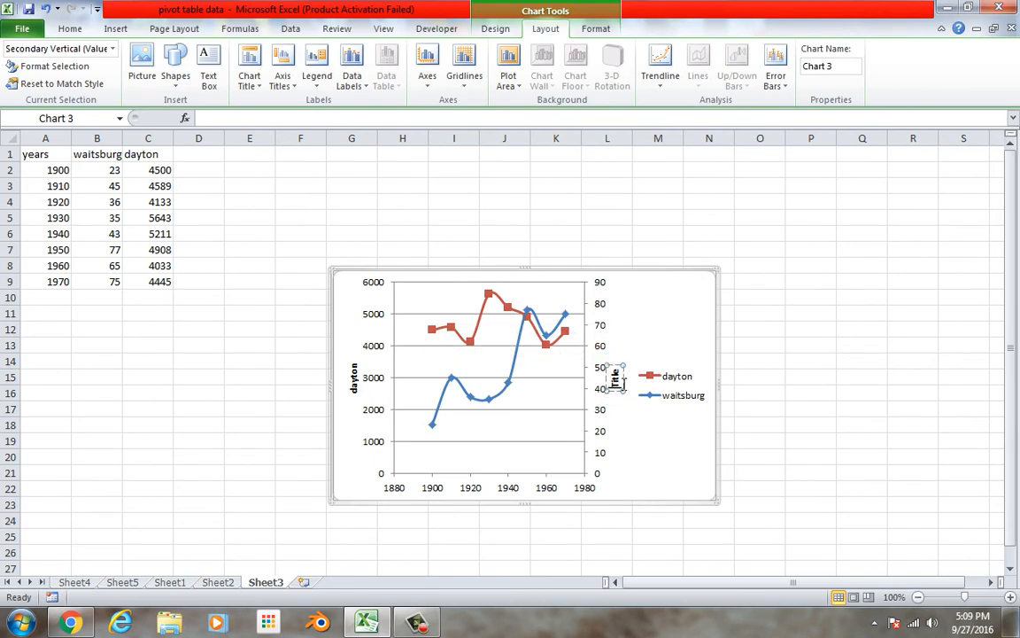
key(Delete)
key(Delete)
key(Delete)
key(Delete)
text(waitsburg)
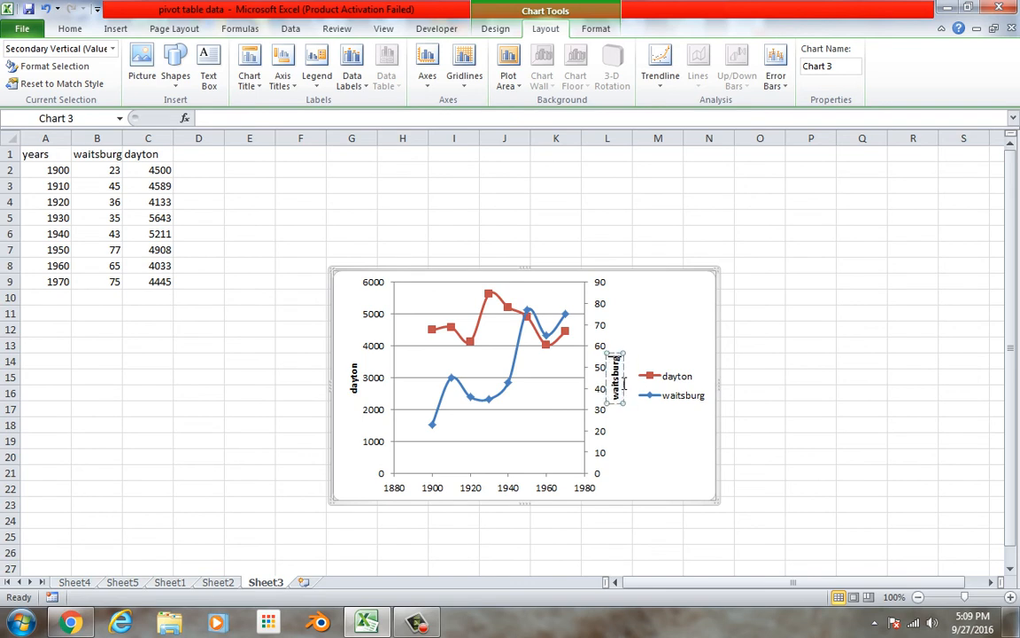
key(BackSpace)
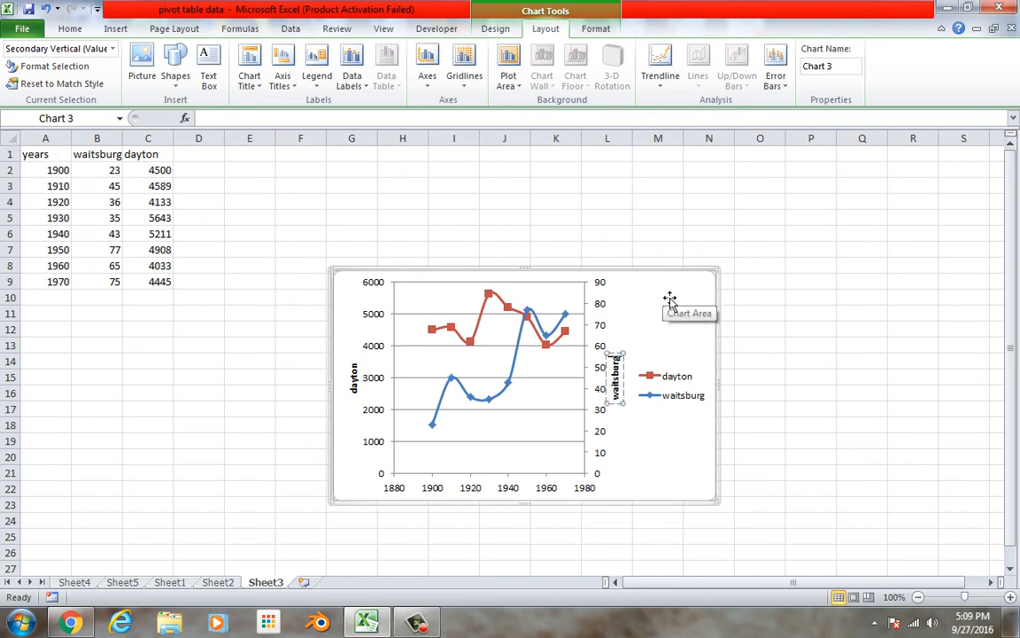
click(671, 340)
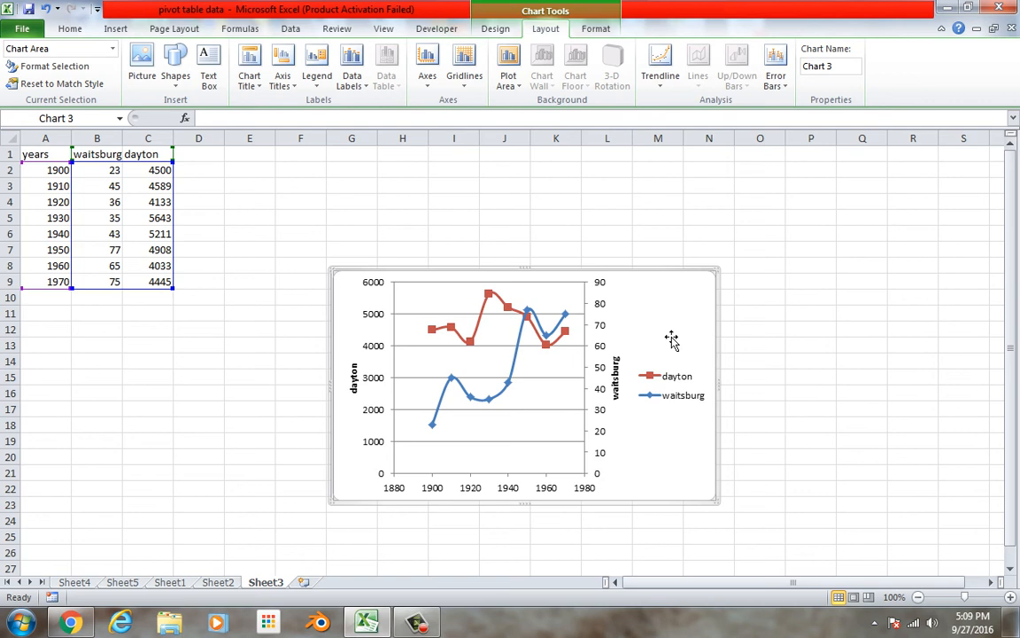
Add a chart title above the scatter plot reading "Dayton and waitsburg pop"
click(254, 93)
click(236, 191)
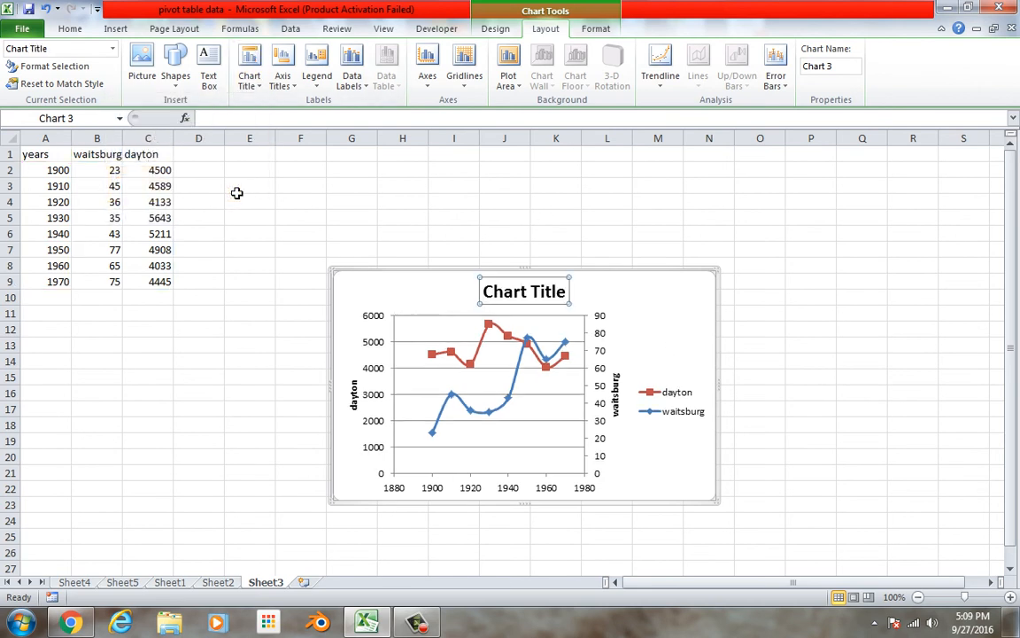
double_click(542, 300)
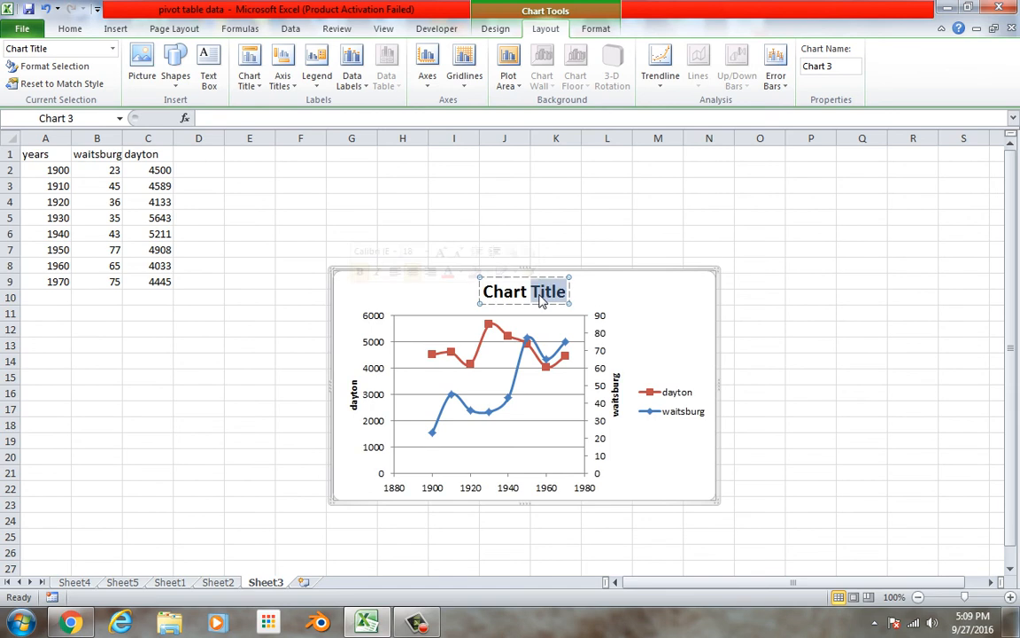
key(BackSpace)
key(BackSpace)
key(BackSpace)
key(BackSpace)
key(BackSpace)
key(BackSpace)
text(Dayton and waitsburg pop)
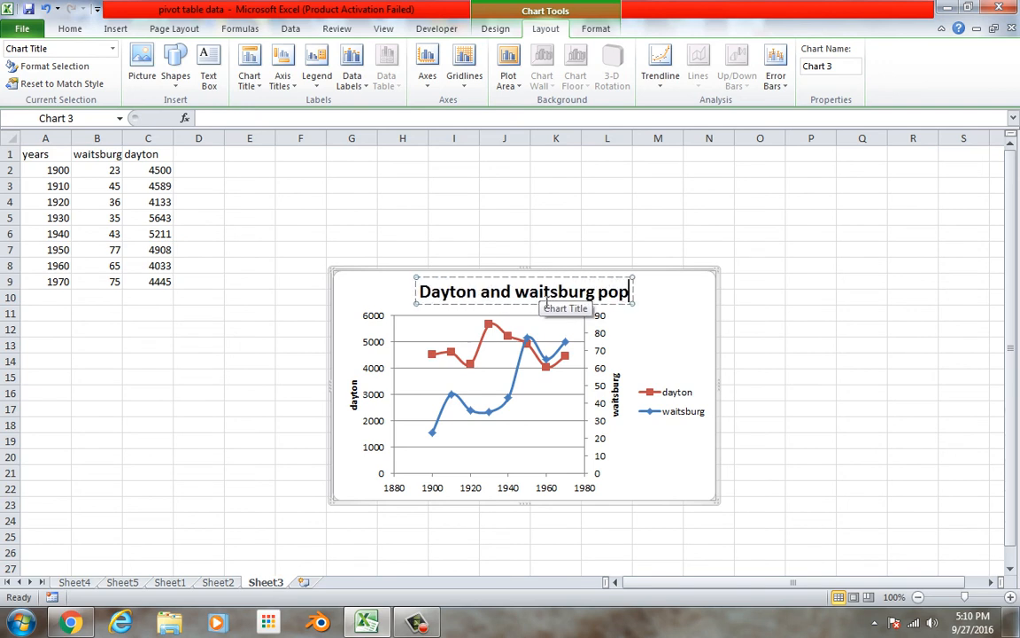
click(608, 249)
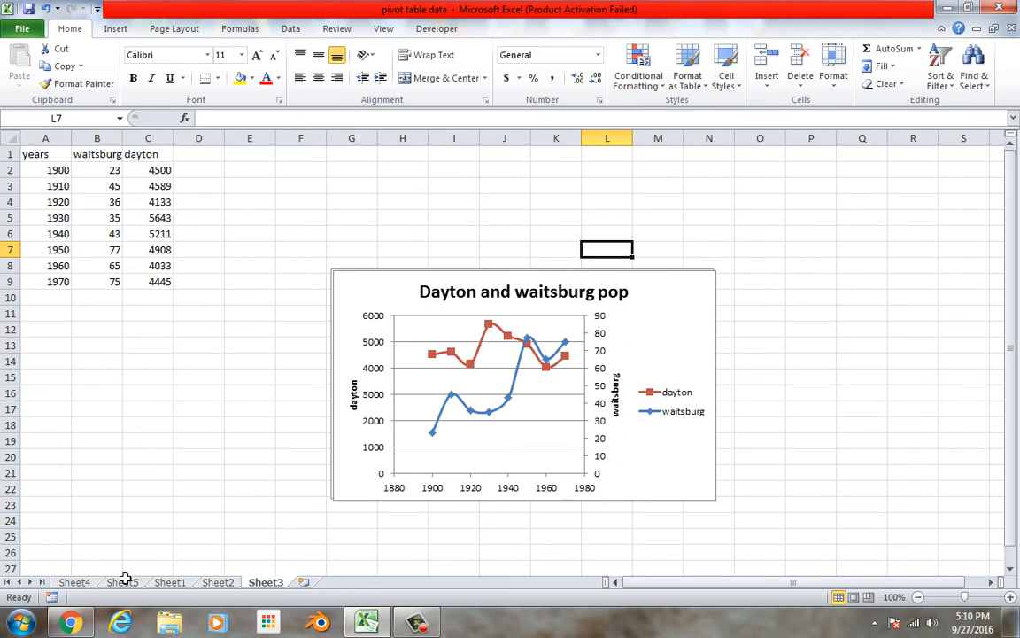
Copy the weight column, including its header, from Sheet1 into column A of a new worksheet
click(169, 582)
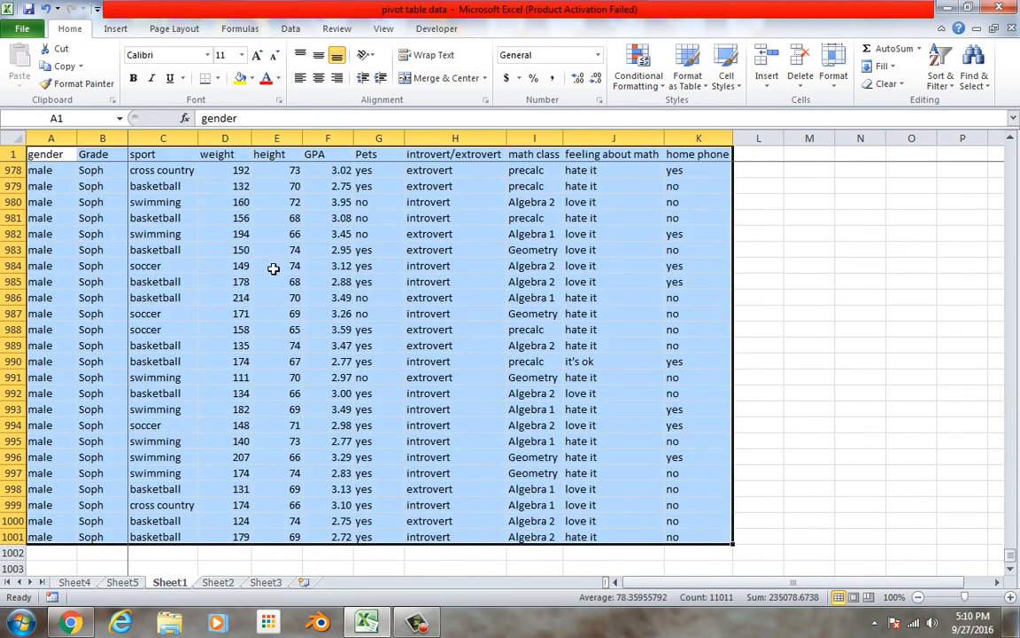
drag(225, 537, 204, 6)
right_click(209, 232)
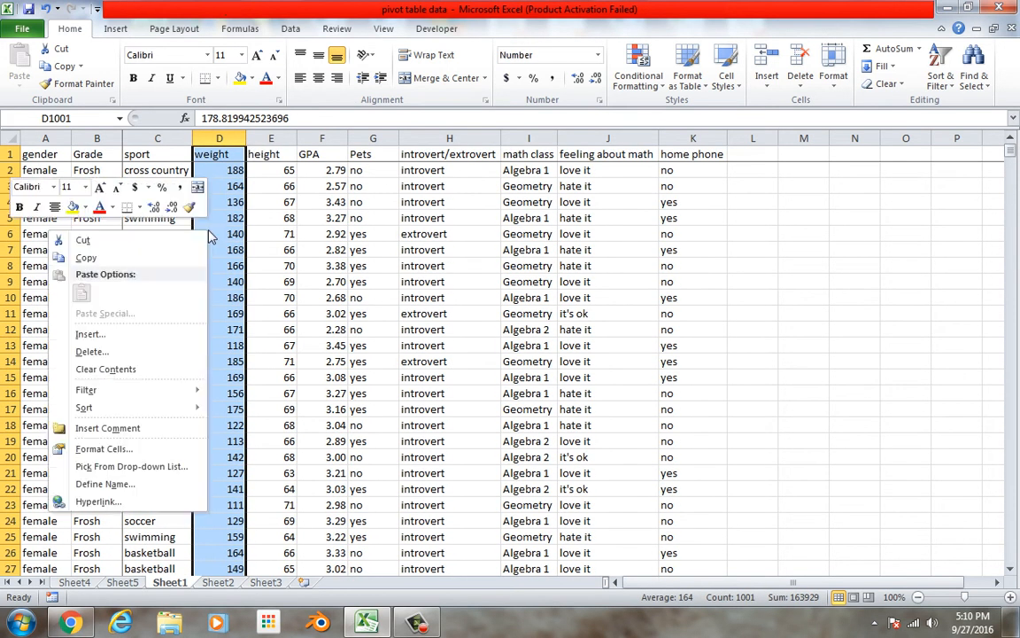
click(191, 257)
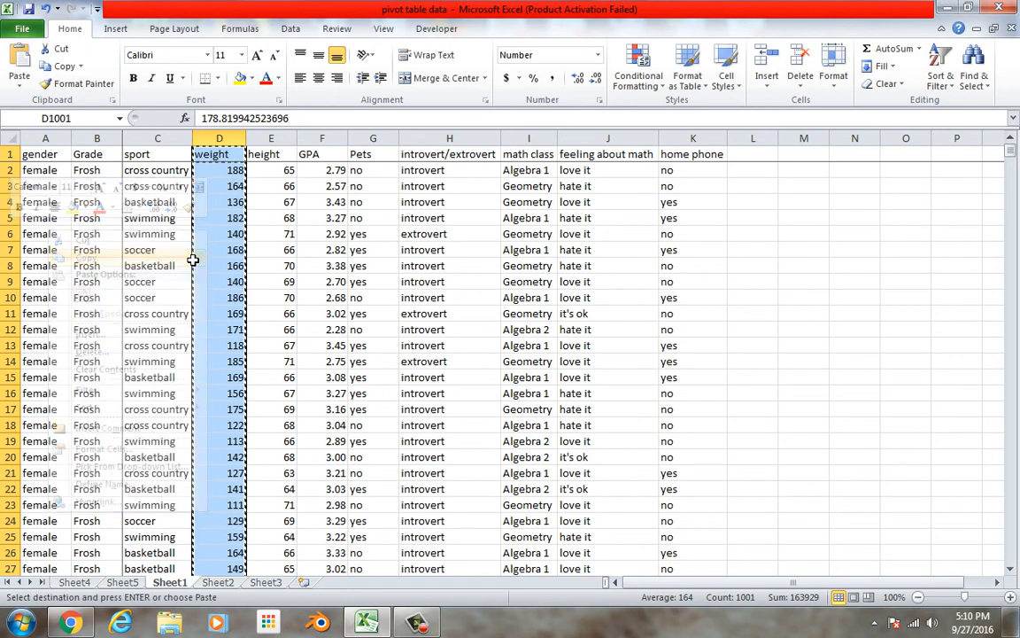
click(303, 582)
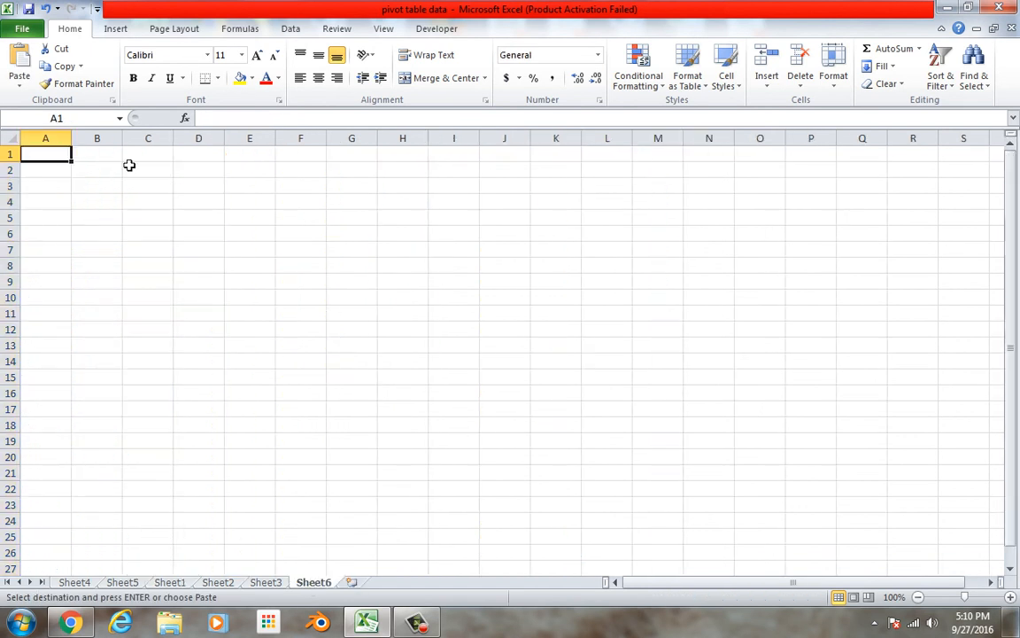
key(ctrl+v)
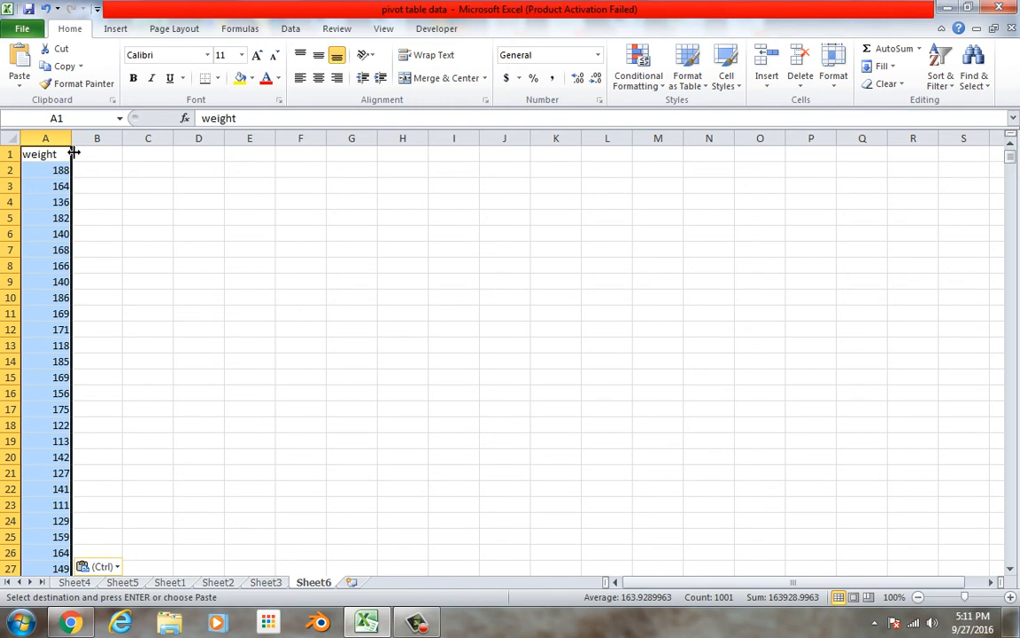
Sort the copied weight column by values from smallest to largest, keeping the header row in place
click(937, 81)
click(900, 146)
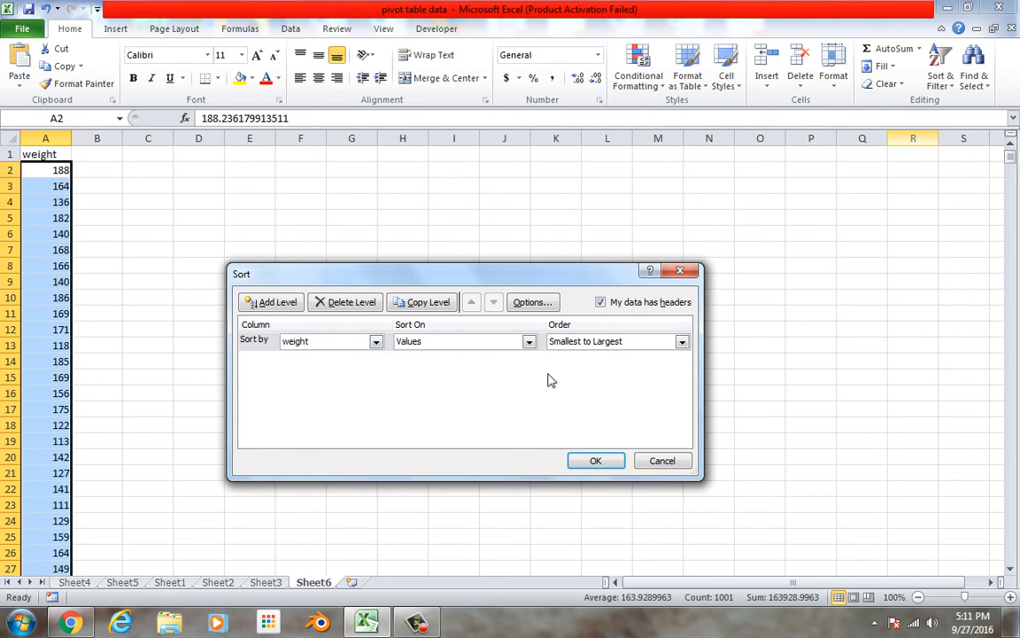
click(602, 343)
click(602, 355)
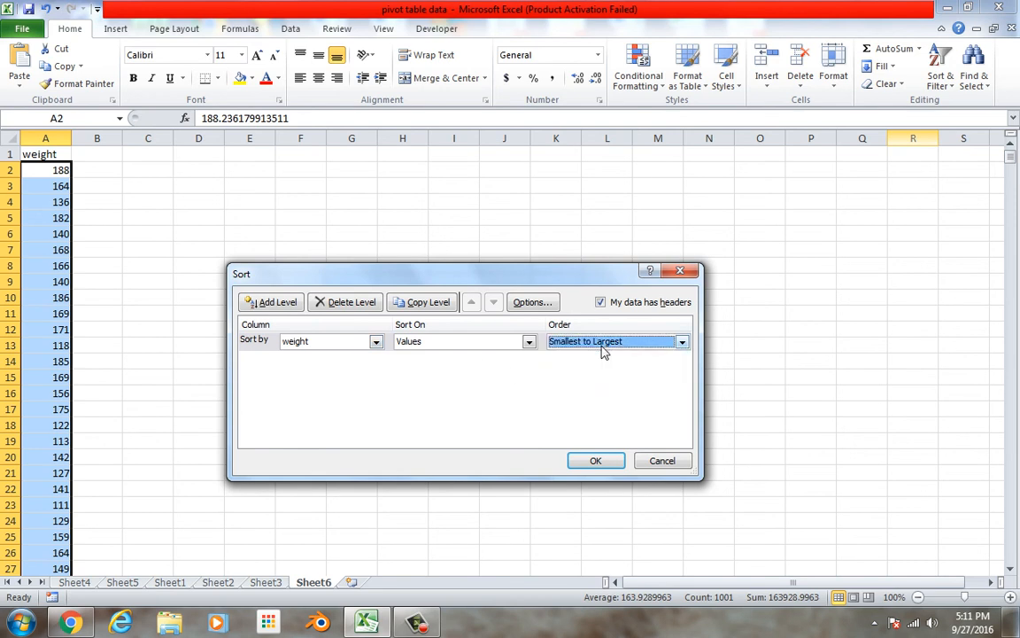
click(608, 460)
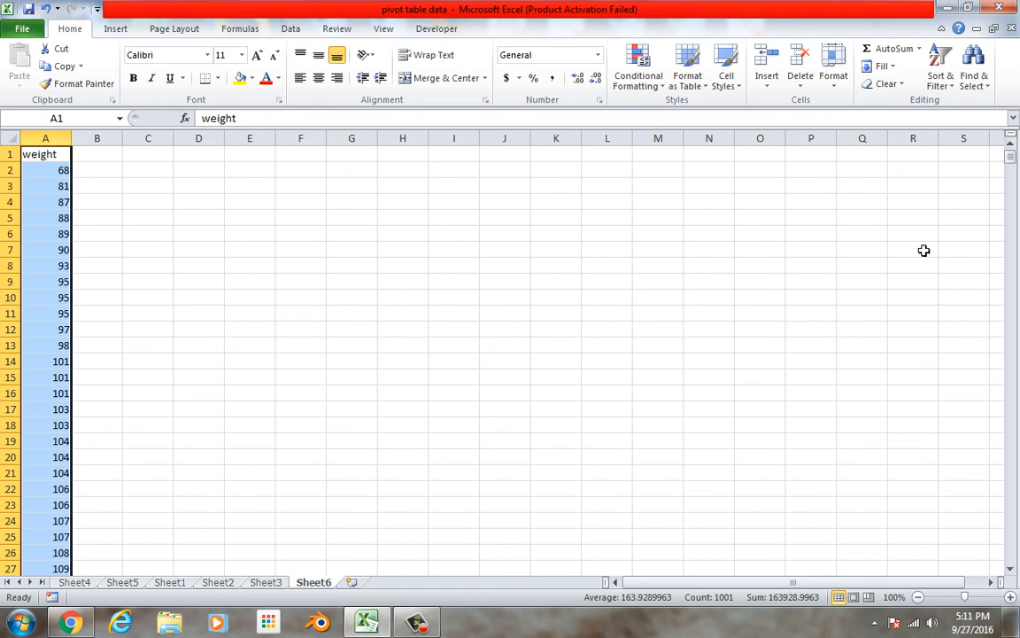
drag(1016, 306, 1011, 152)
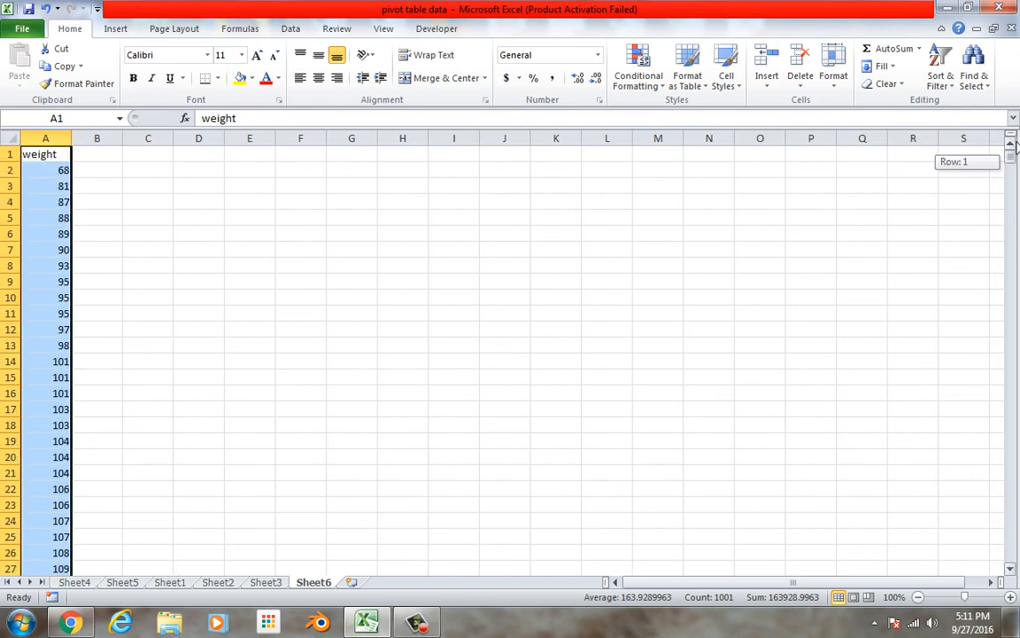
Calculate the weight range in J1 by subtracting the smallest weight from 245, and divide 177 by 5 in J2
click(498, 163)
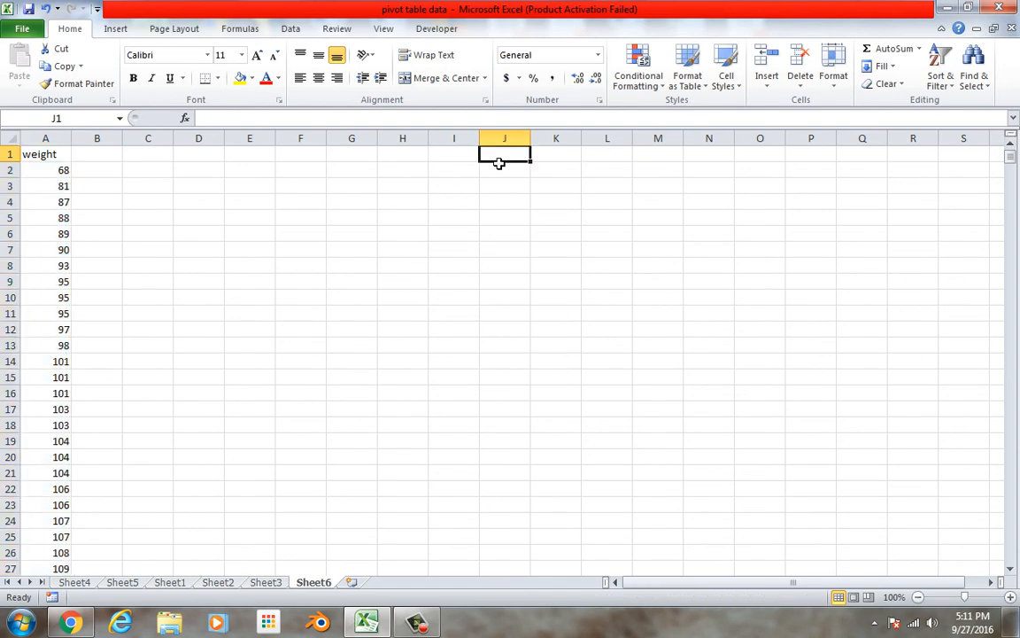
text(=245-68)
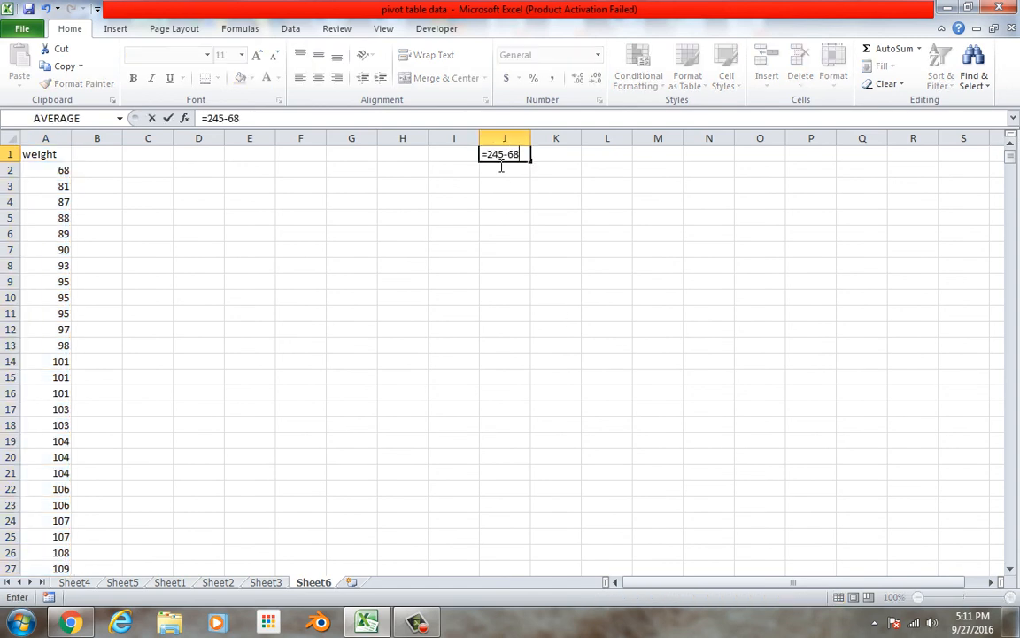
key(Return)
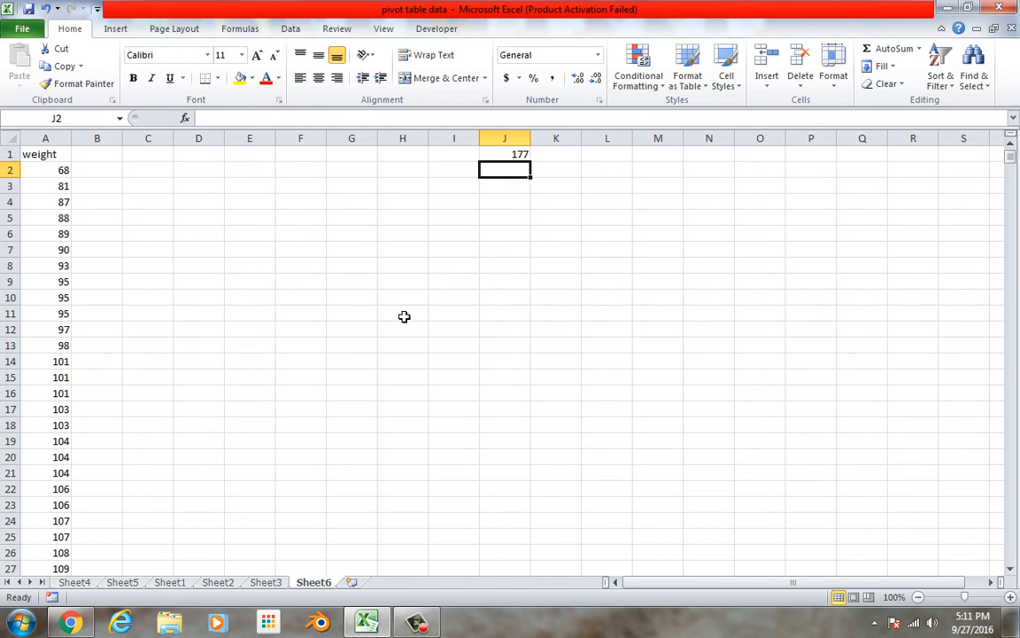
text(=)
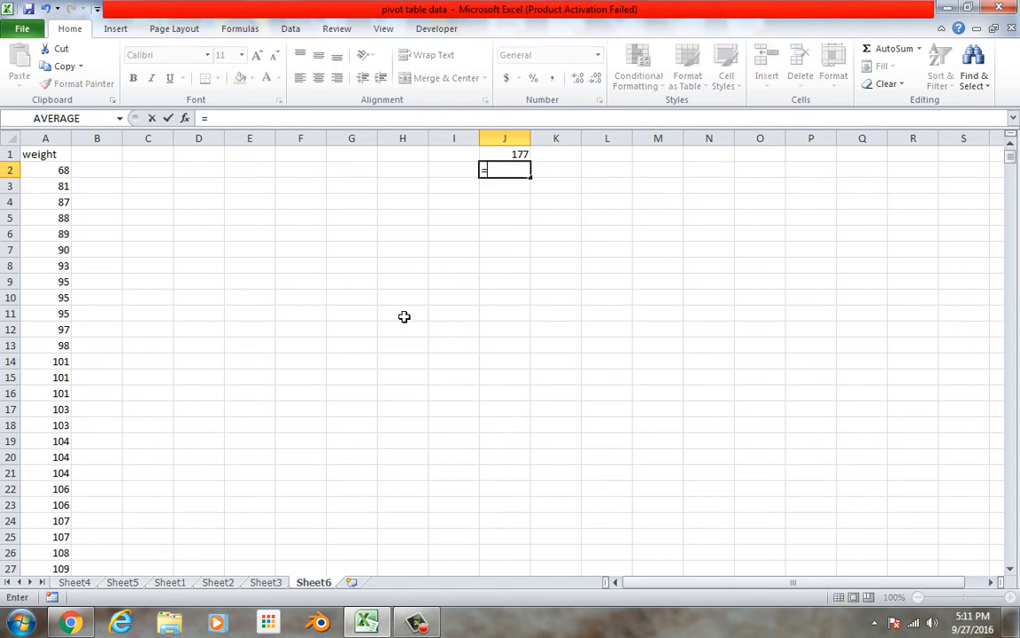
text(177/5)
key(Return)
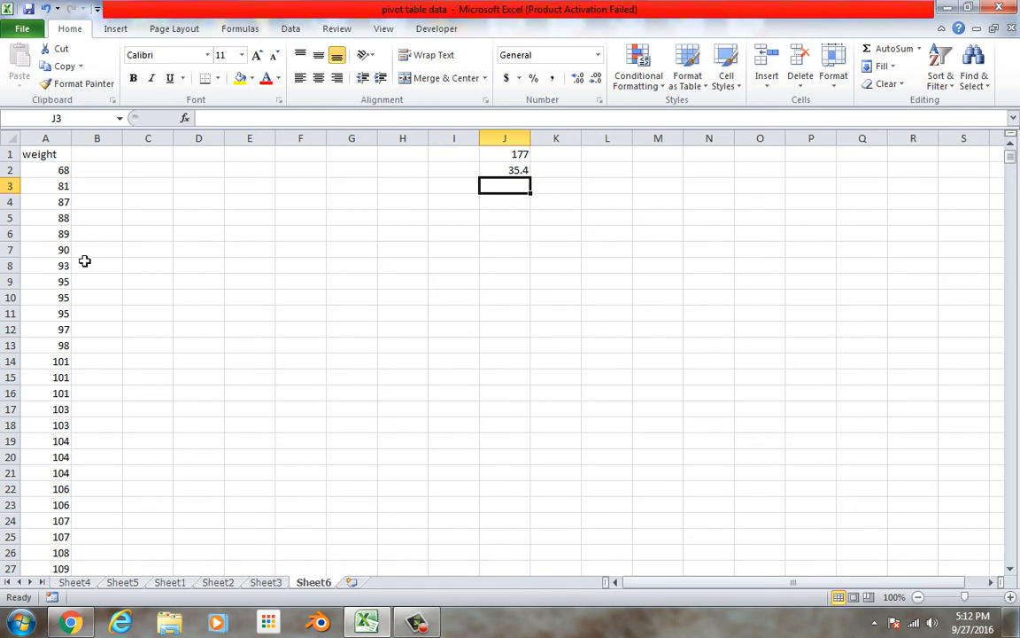
Remove the sport fields from the Sheet4 pivot table and delete its sport participation pie chart
drag(56, 162, 55, 537)
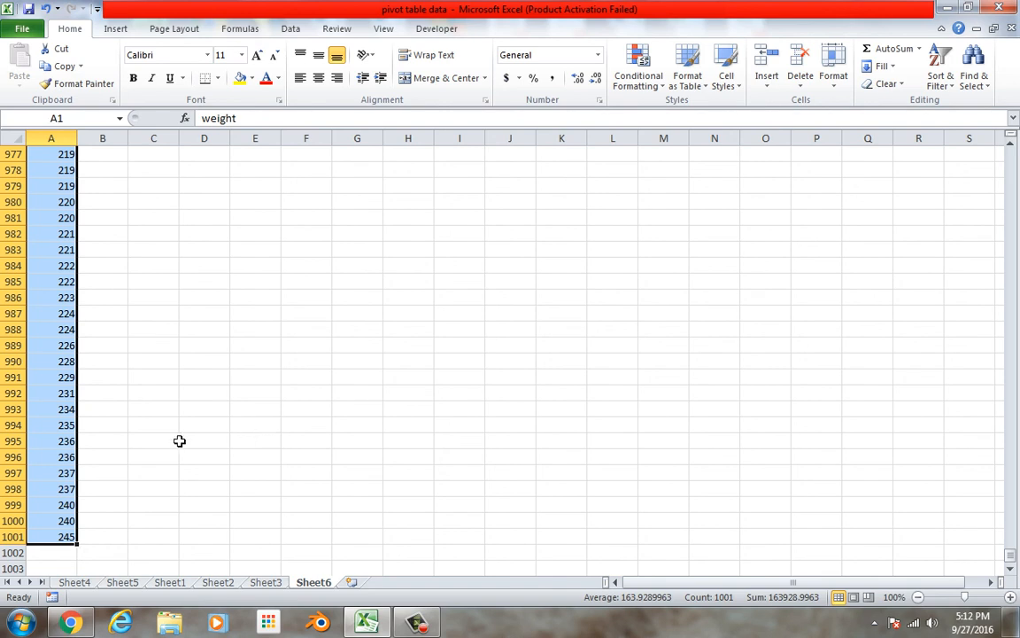
click(122, 584)
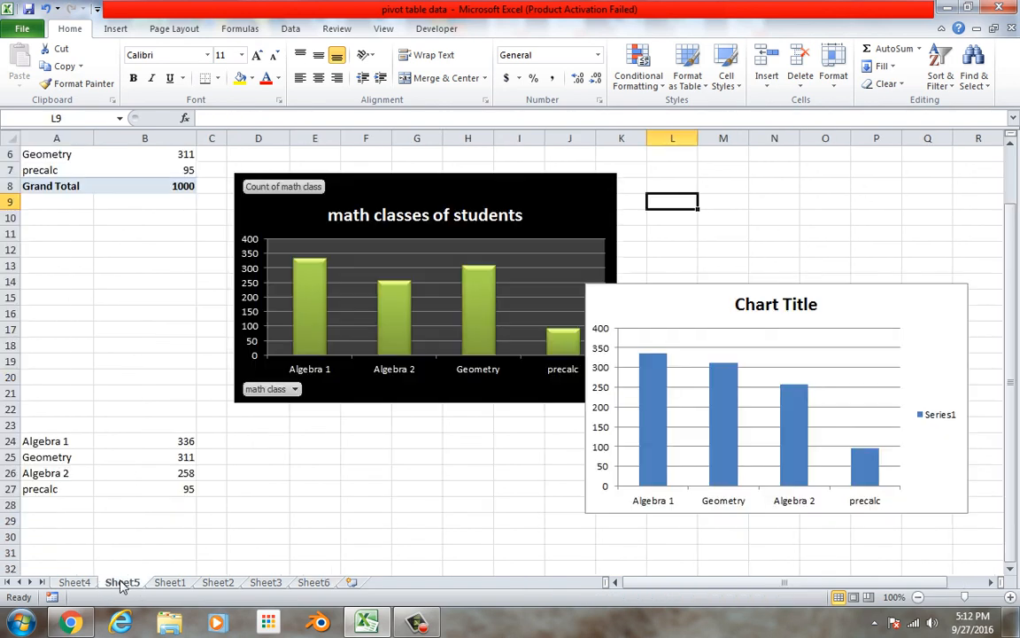
click(75, 583)
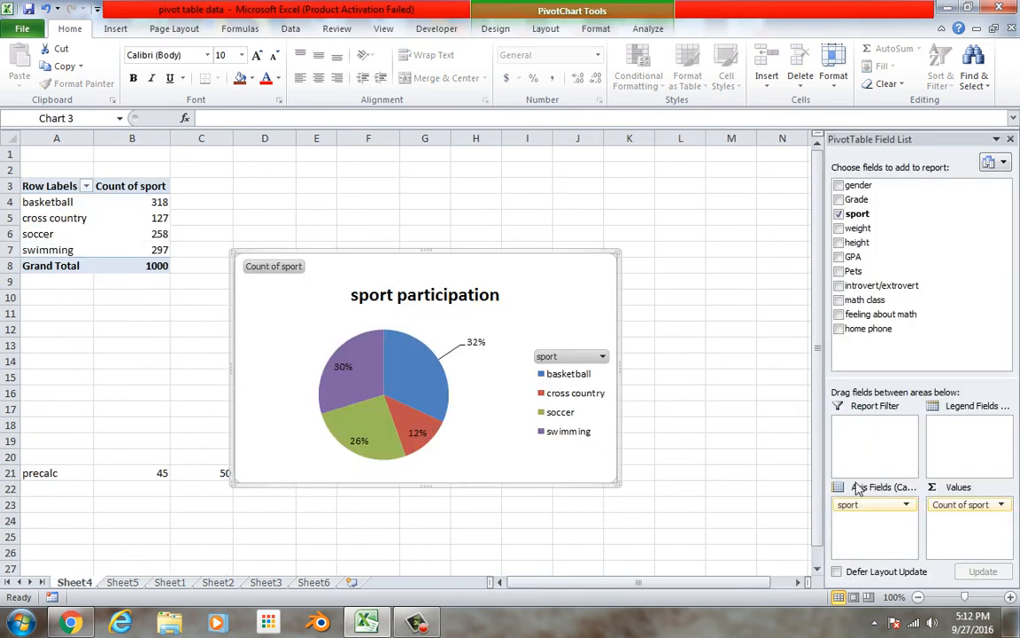
drag(855, 505, 864, 334)
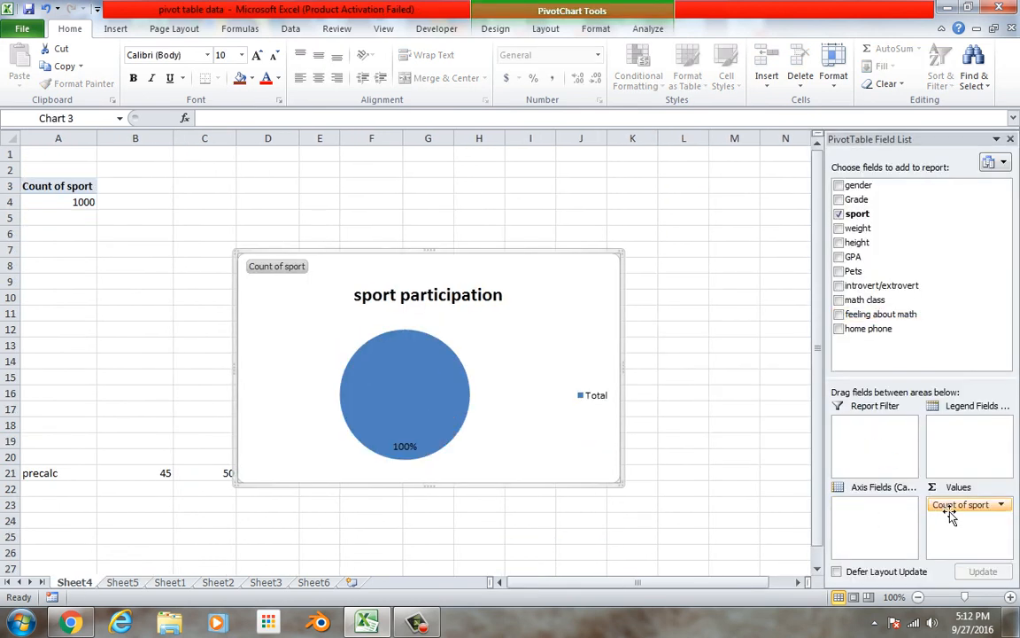
drag(951, 516, 938, 330)
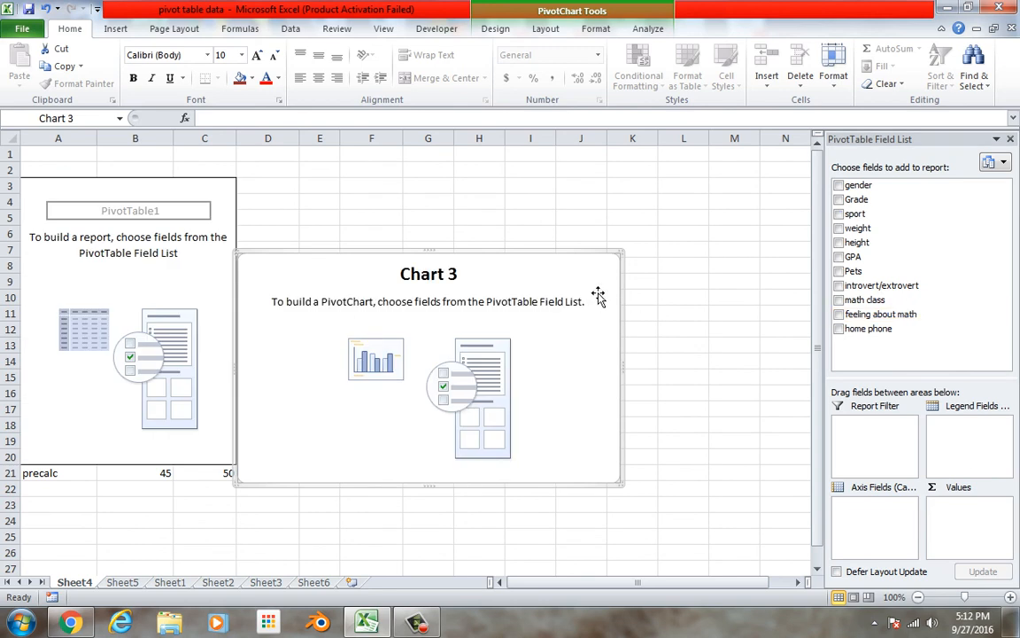
key(Delete)
Add weight and height as row labels in the Sheet4 pivot table, allowing it to overwrite the destination cells
drag(856, 257, 873, 521)
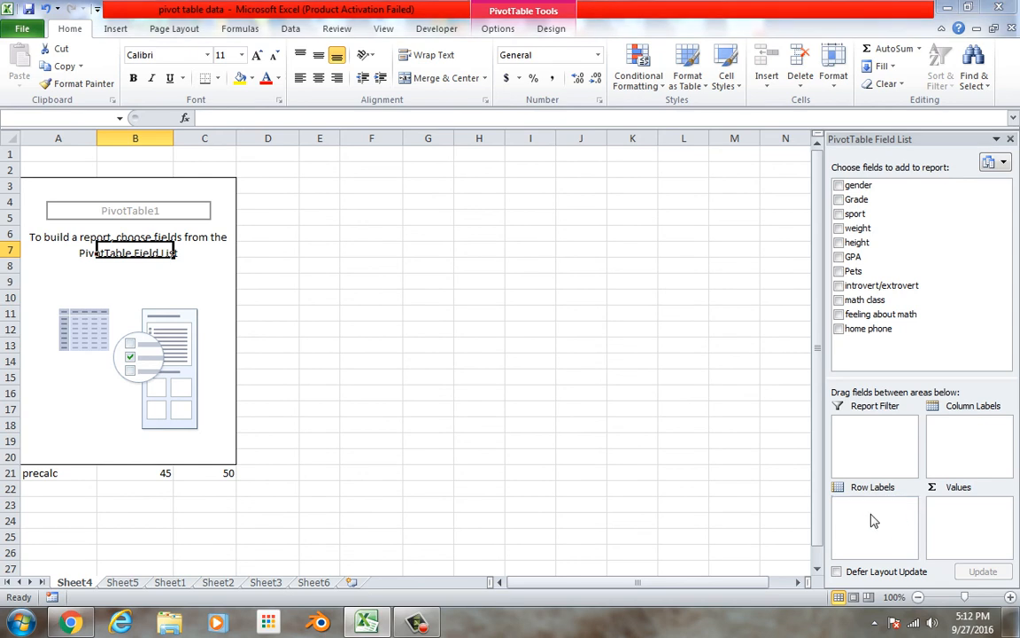
click(480, 351)
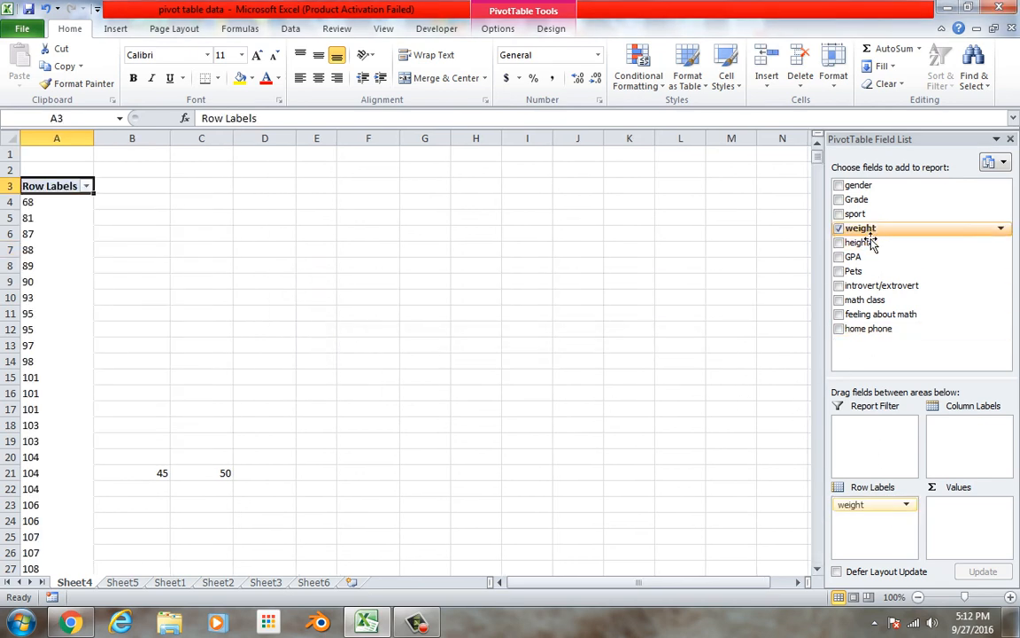
drag(863, 246, 894, 534)
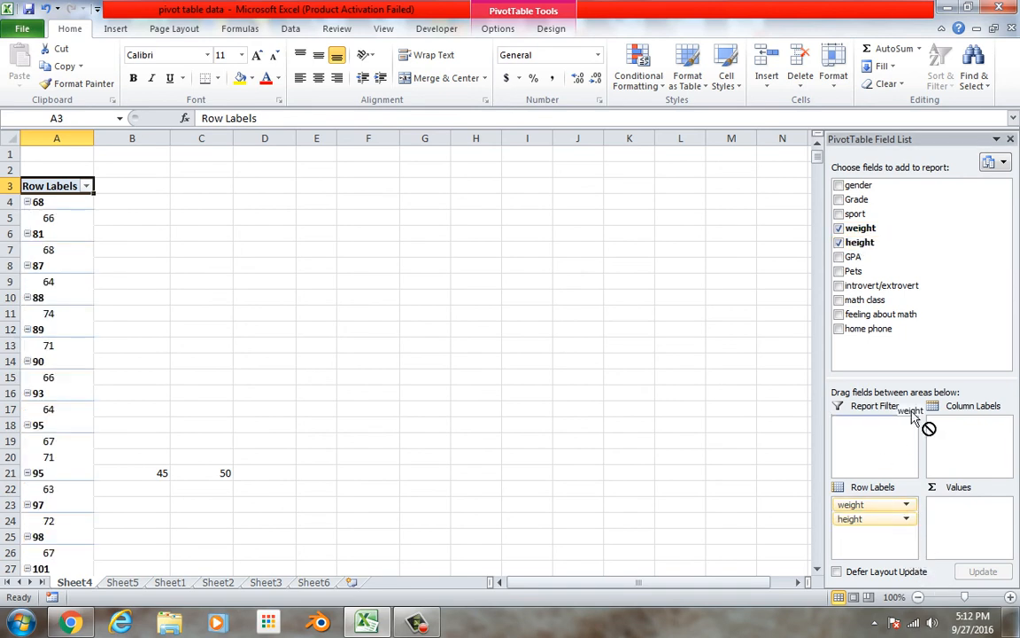
Remove weight from the Sheet4 pivot table and add height as a value summarized by Count, allowing it to overwrite the destination cells
click(839, 229)
drag(864, 242, 955, 527)
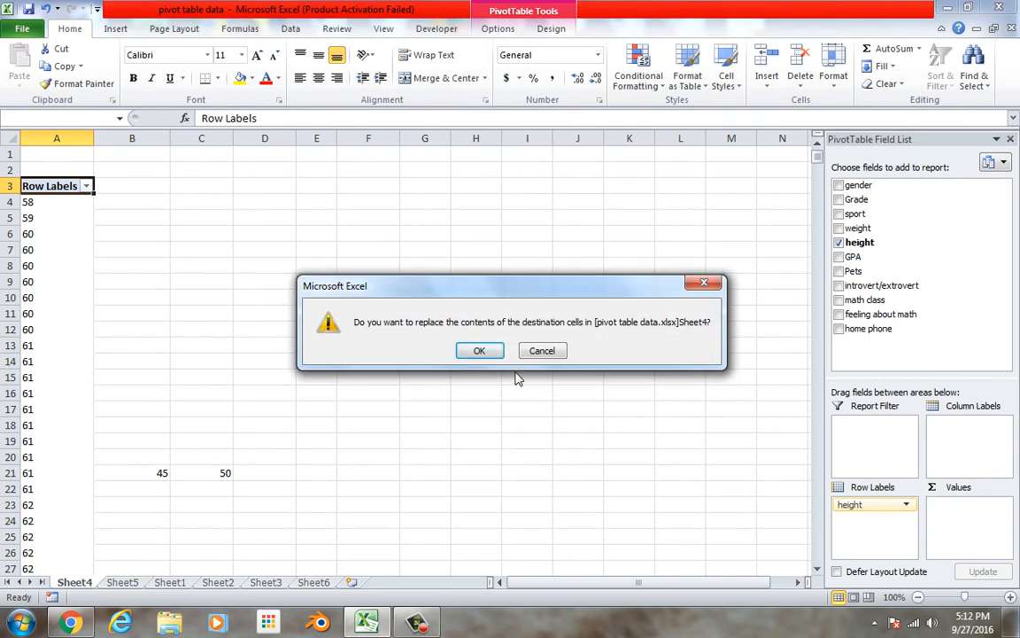
click(479, 349)
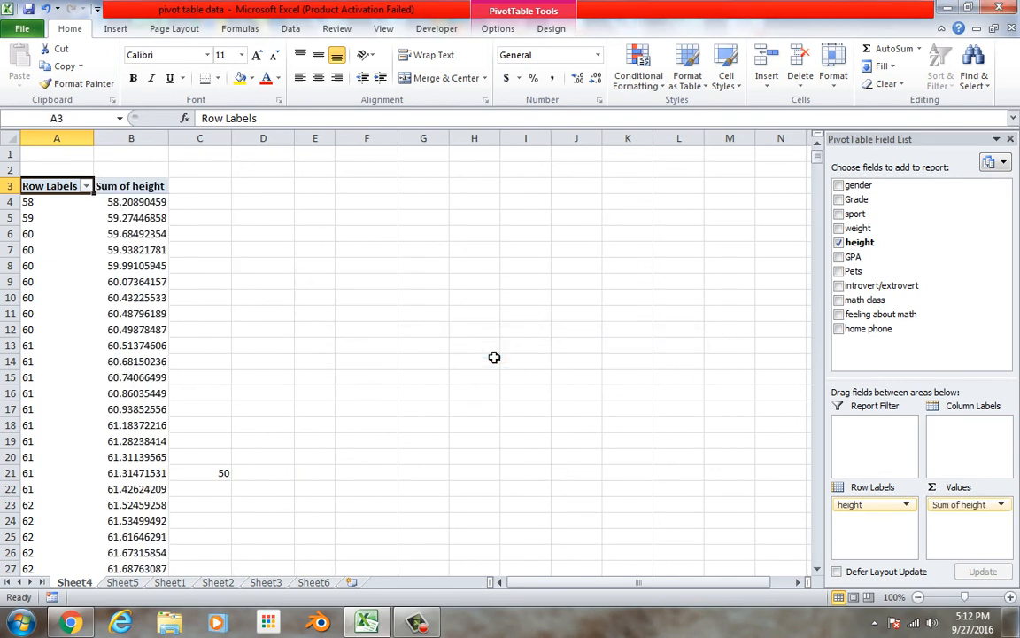
click(1001, 505)
click(975, 488)
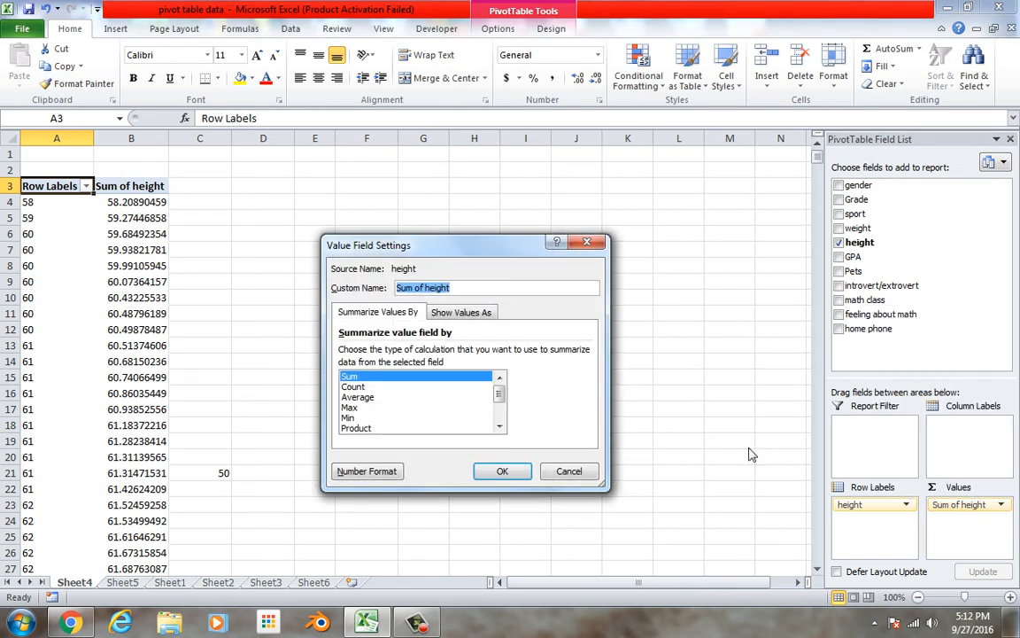
click(376, 387)
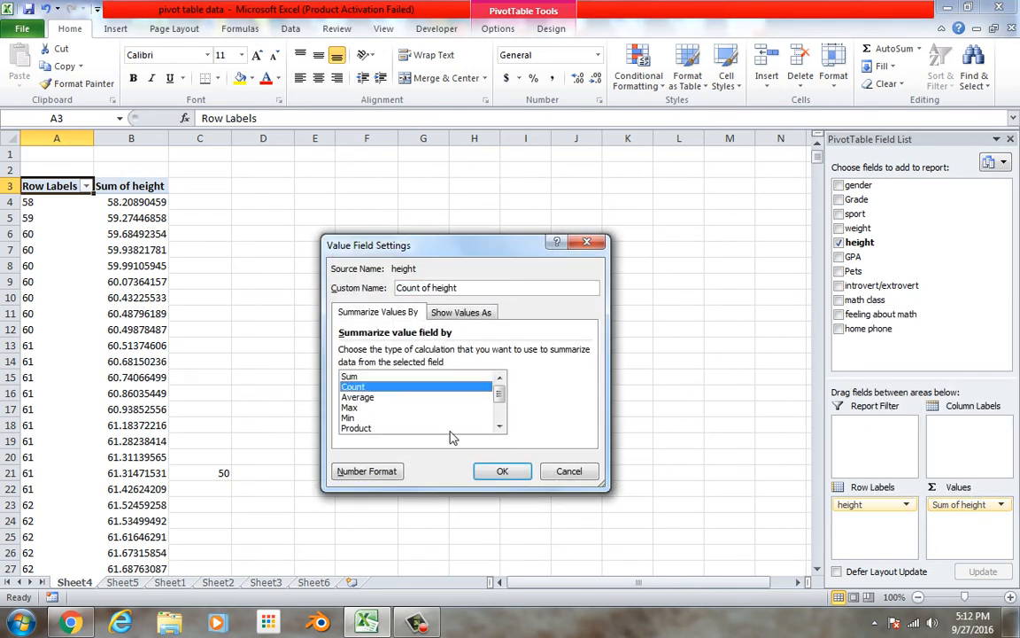
click(523, 475)
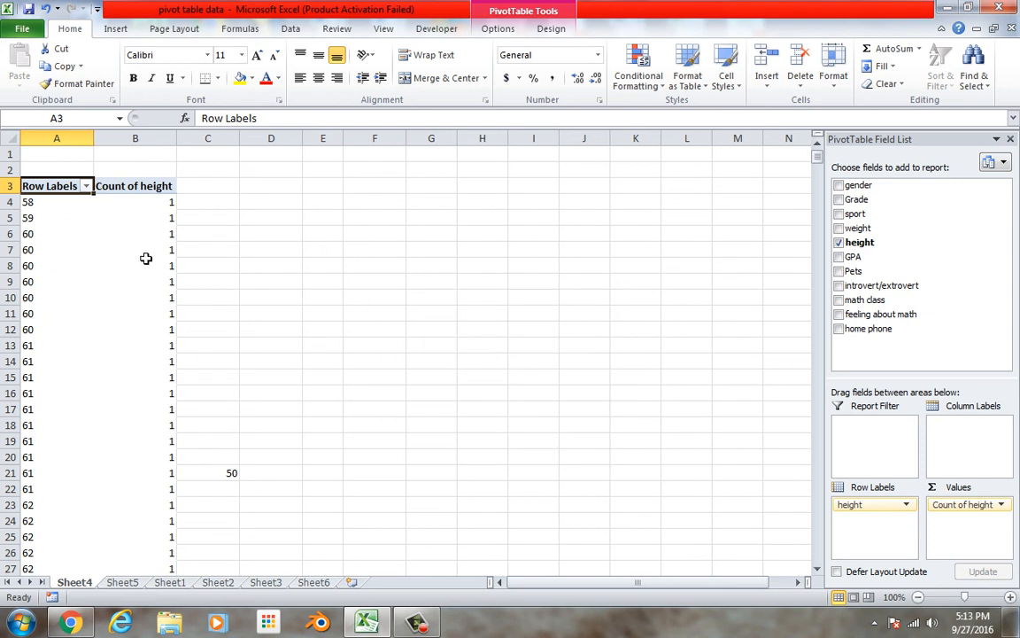
Replace height with weight in the Sheet4 pivot table's row labels and values, summarizing weight by Count
drag(856, 228, 901, 338)
drag(952, 508, 872, 330)
drag(865, 232, 968, 512)
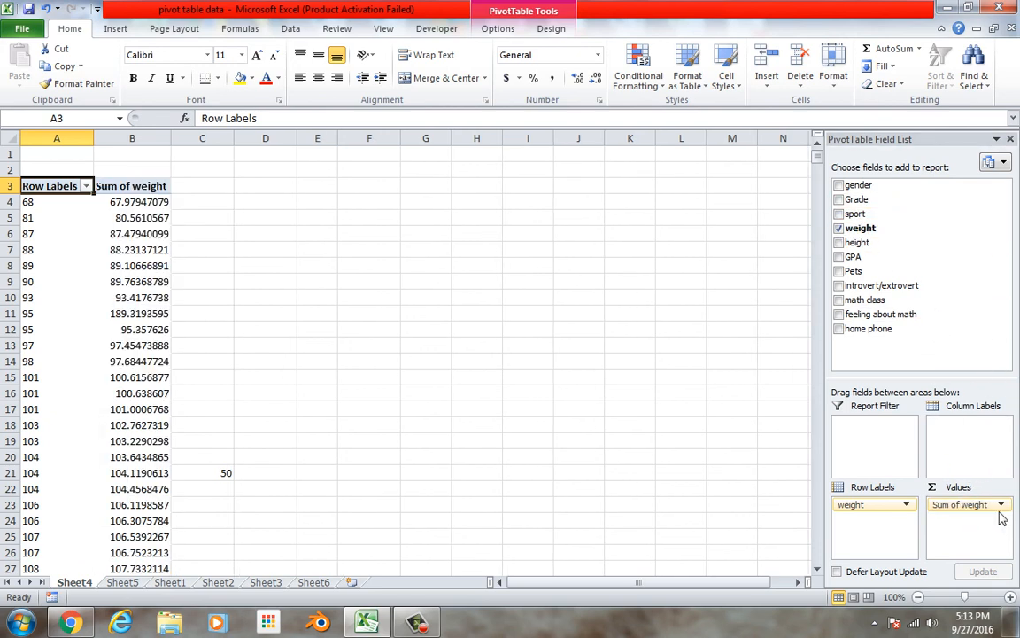
click(1001, 505)
click(952, 486)
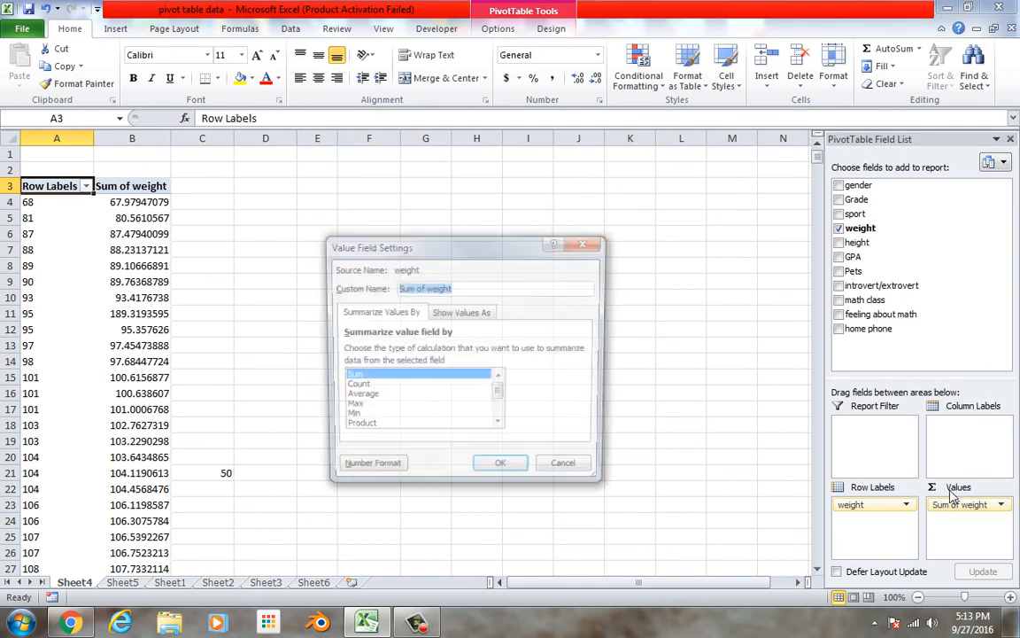
click(399, 387)
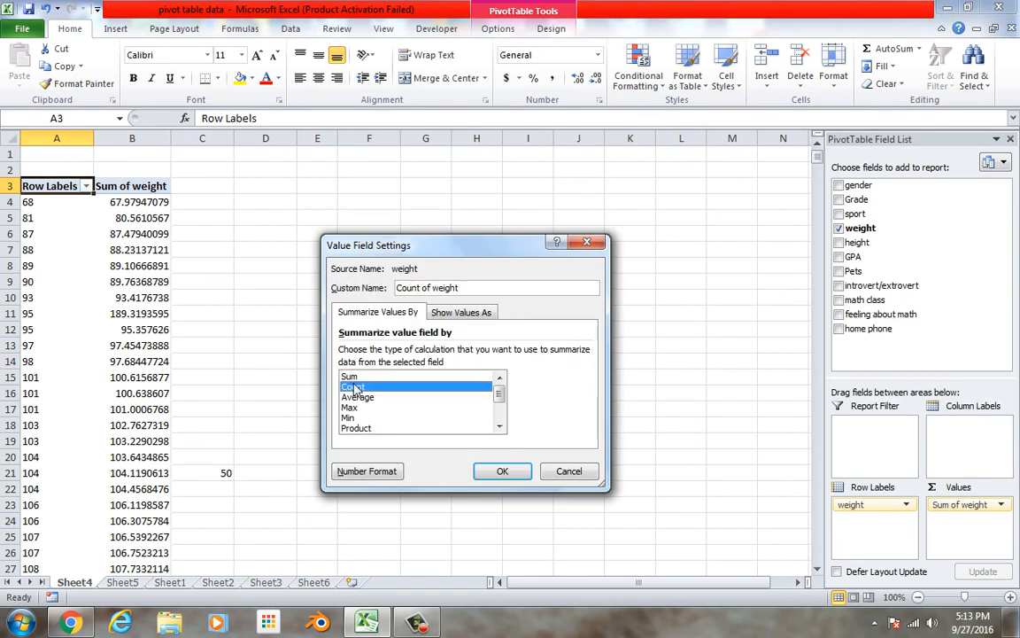
click(503, 472)
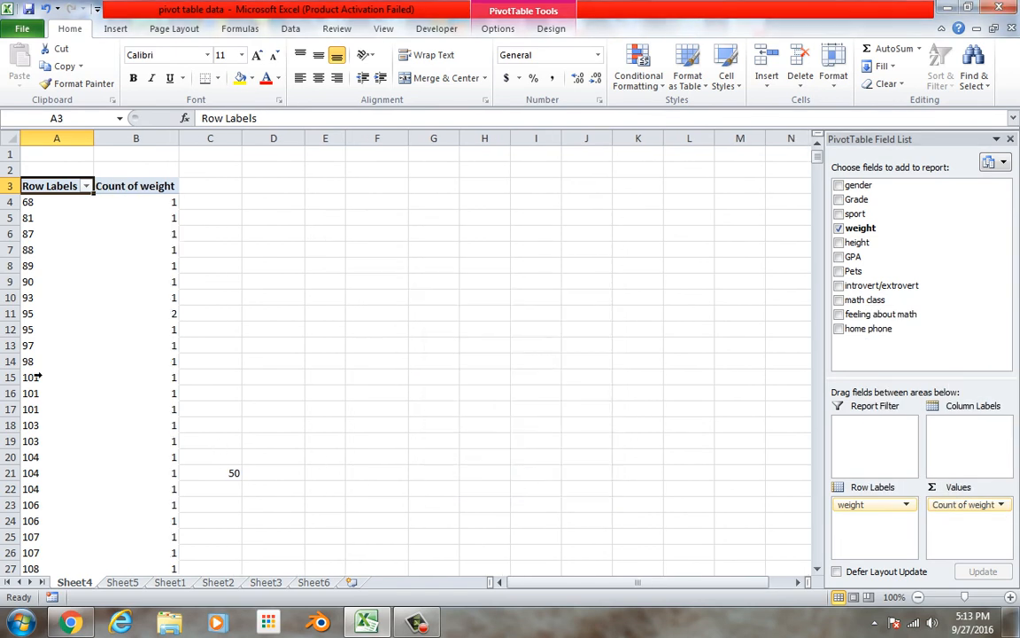
Create a pivot table on a new worksheet from the Sheet6 weight column, range A1:A1001
click(306, 583)
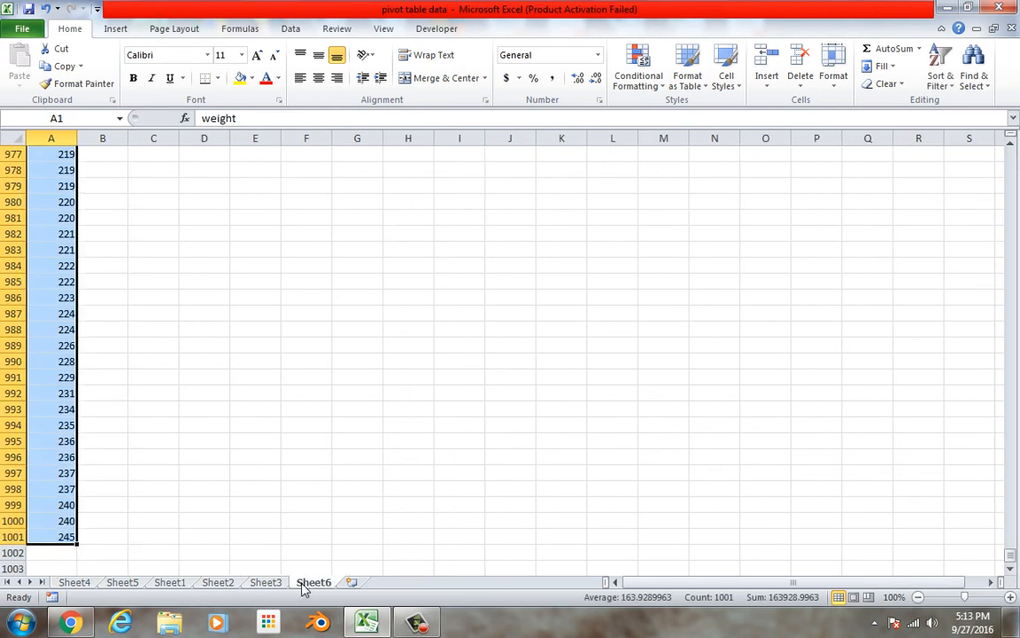
click(114, 34)
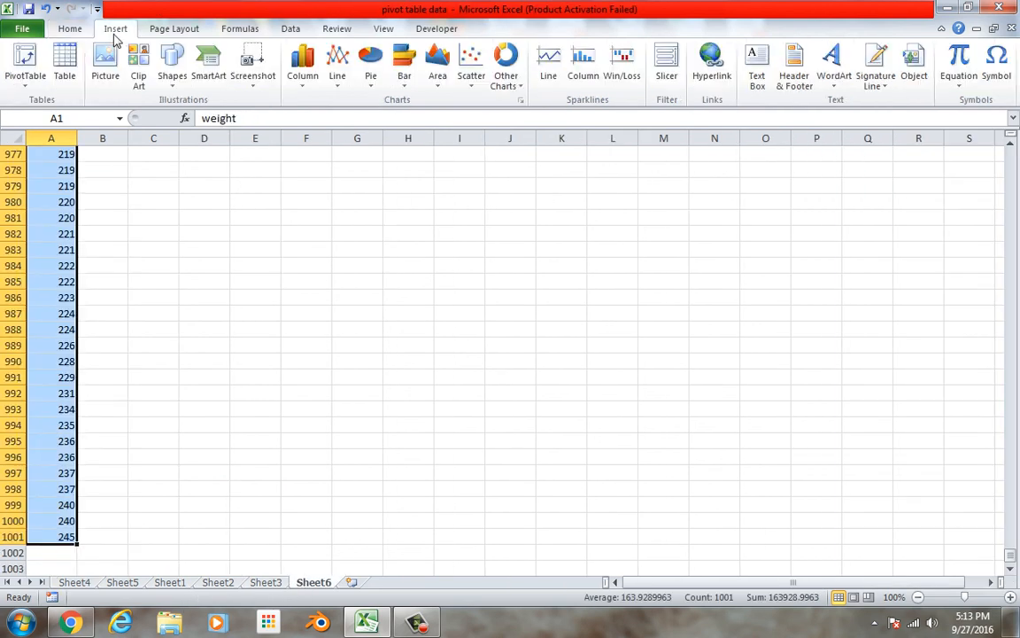
click(25, 62)
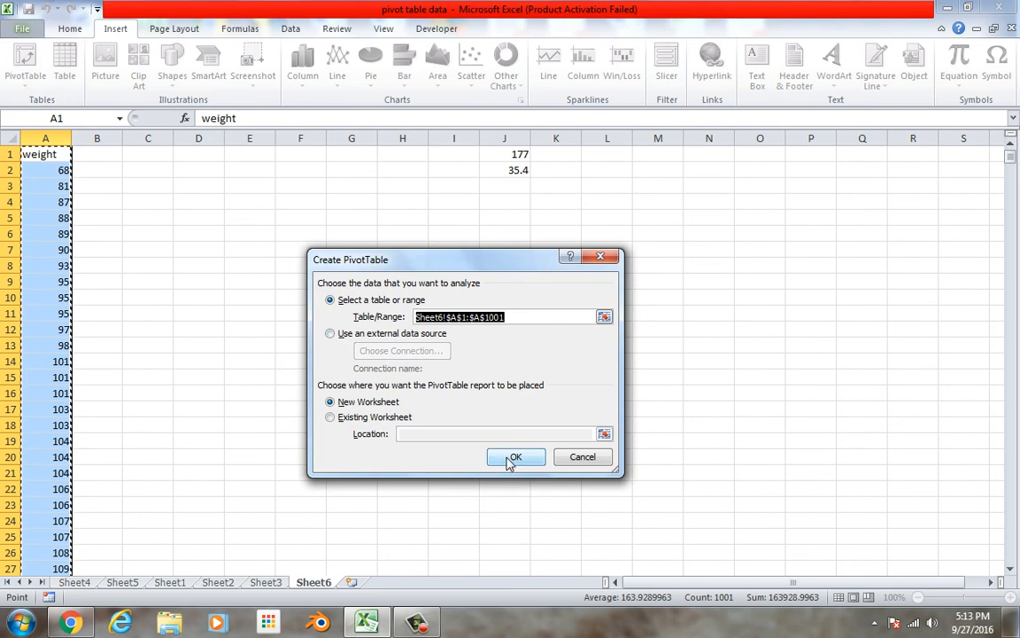
click(511, 458)
Add weight to the new pivot table as both row label and value, summarizing the value by Count
drag(860, 188, 875, 532)
drag(852, 186, 957, 512)
click(978, 512)
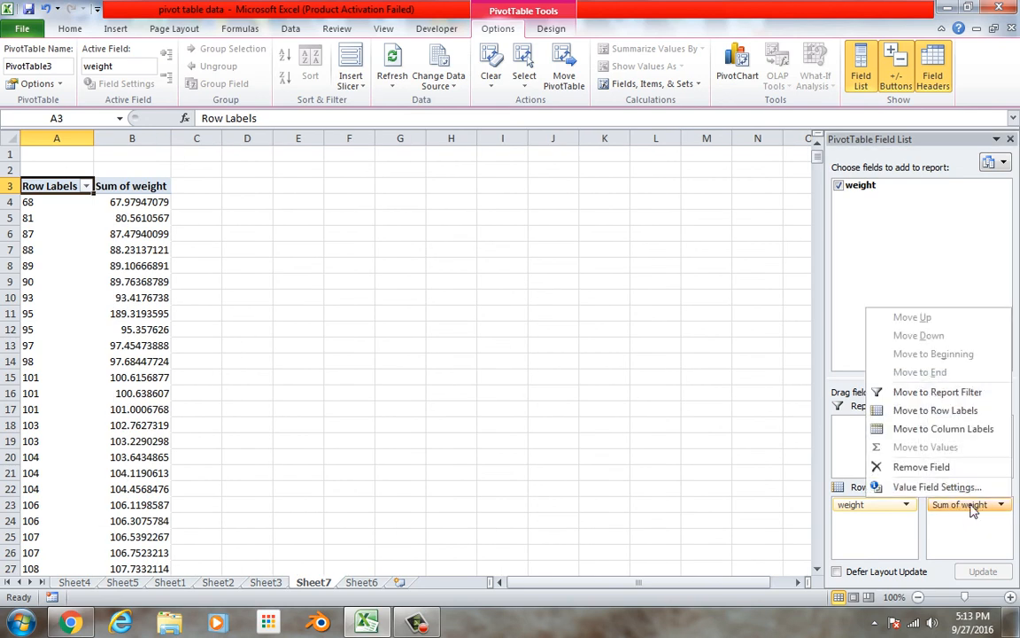
click(937, 487)
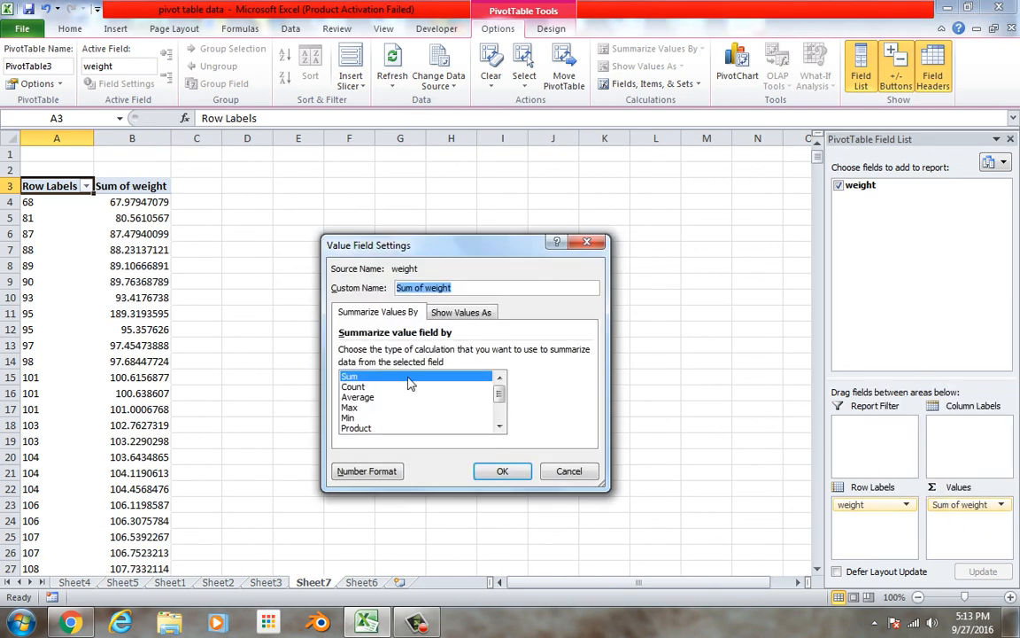
click(410, 386)
click(502, 470)
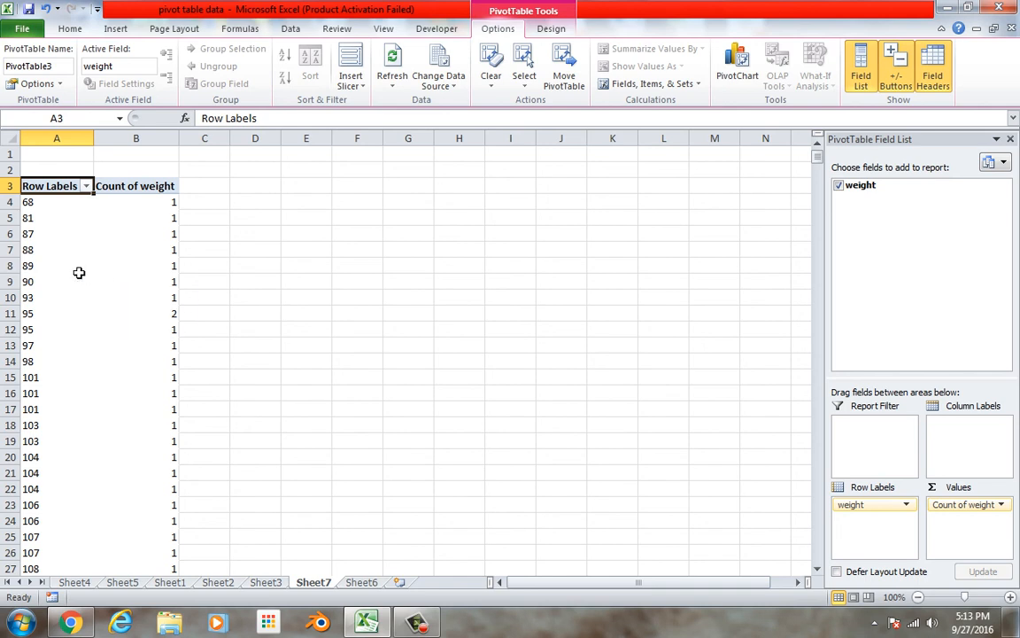
Group the weight row labels starting at 65.5 in intervals of 40, with the automatic start and end turned off
right_click(44, 252)
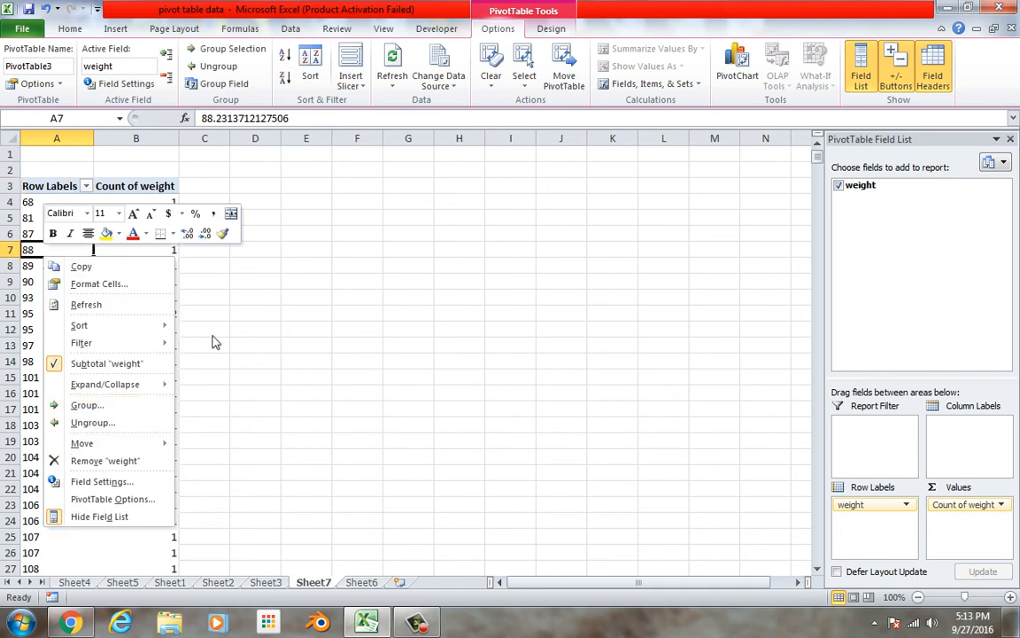
key(Escape)
right_click(40, 285)
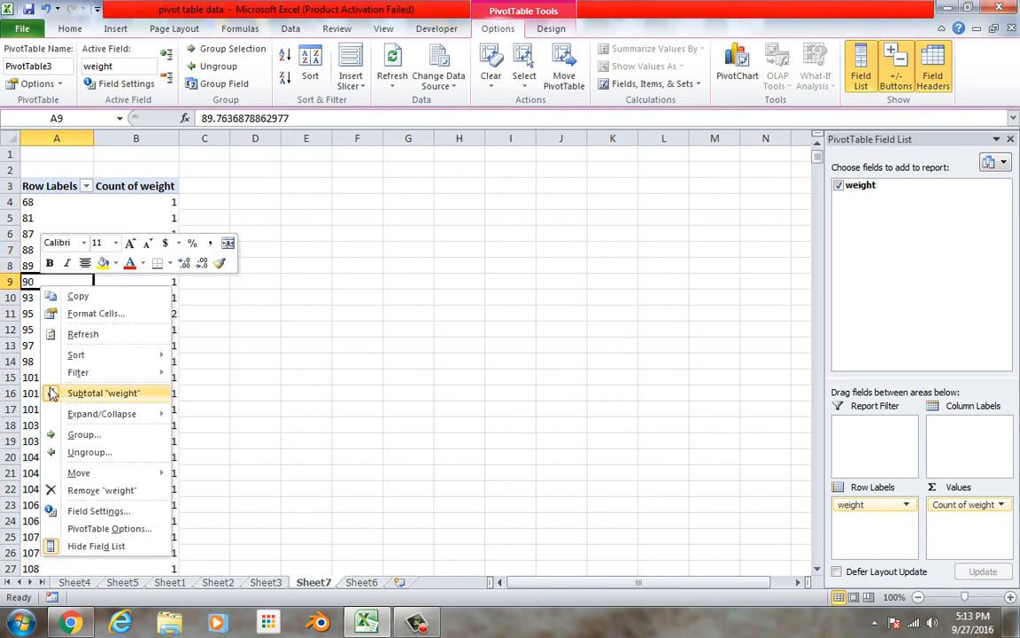
click(55, 434)
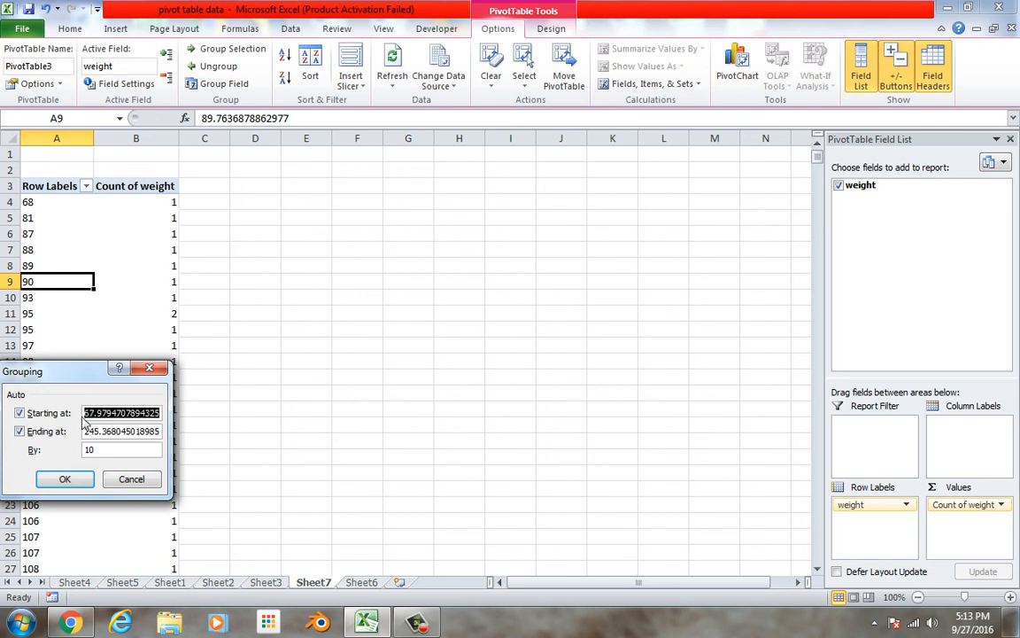
click(49, 413)
click(110, 413)
click(98, 413)
drag(84, 413, 169, 424)
key(BackSpace)
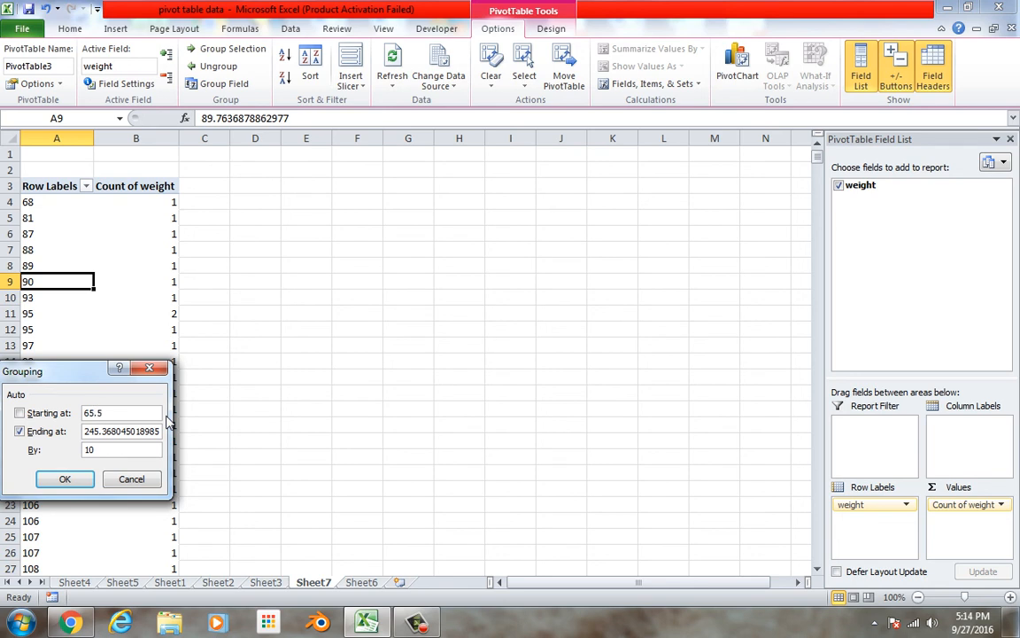
click(46, 432)
double_click(98, 450)
click(79, 483)
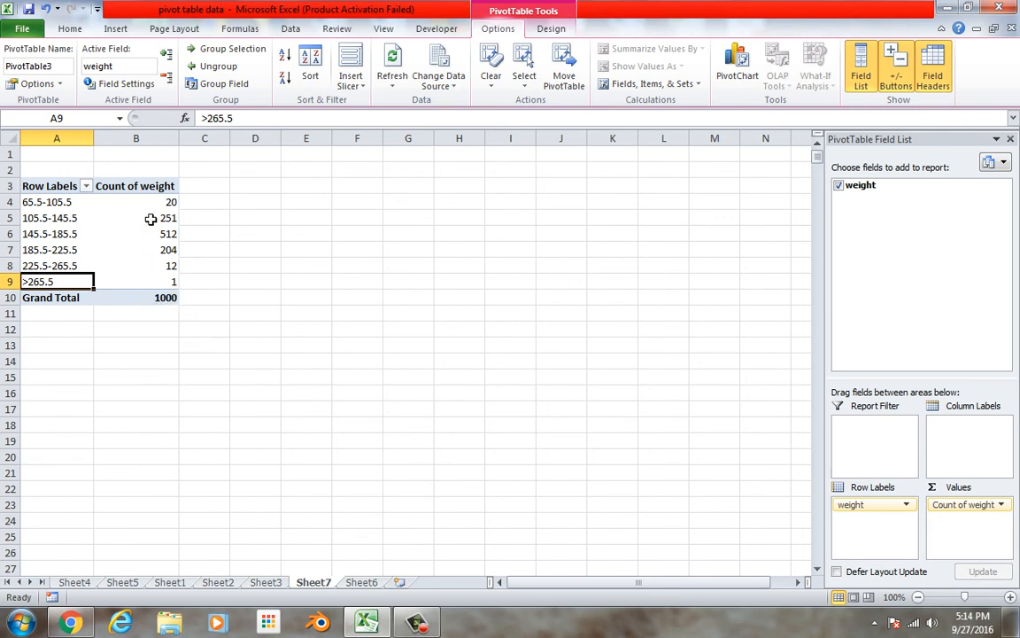
Change the weight grouping interval to 37
right_click(62, 239)
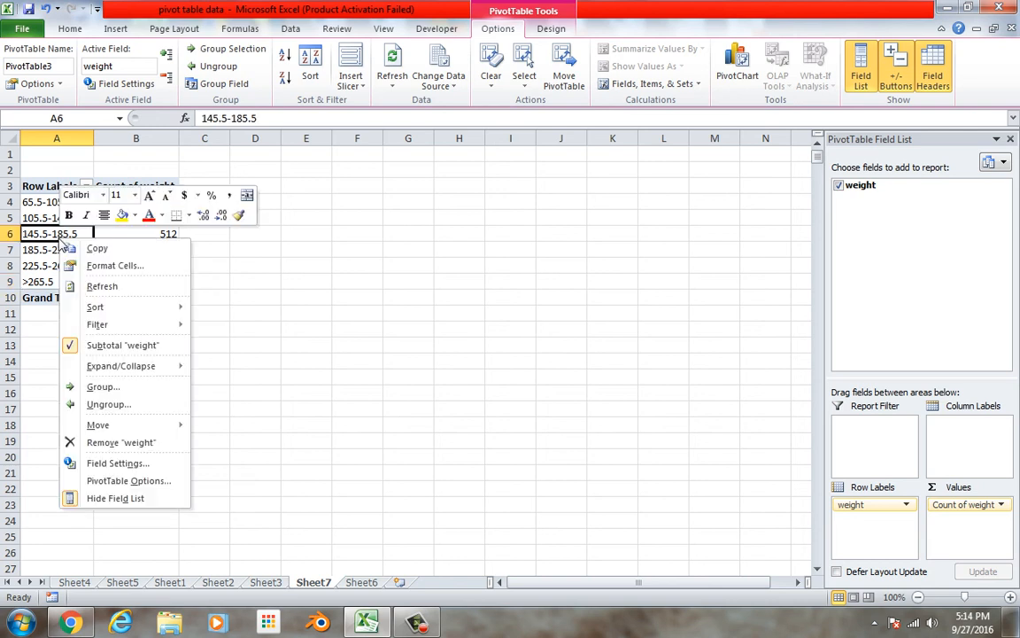
click(89, 388)
drag(117, 400, 74, 403)
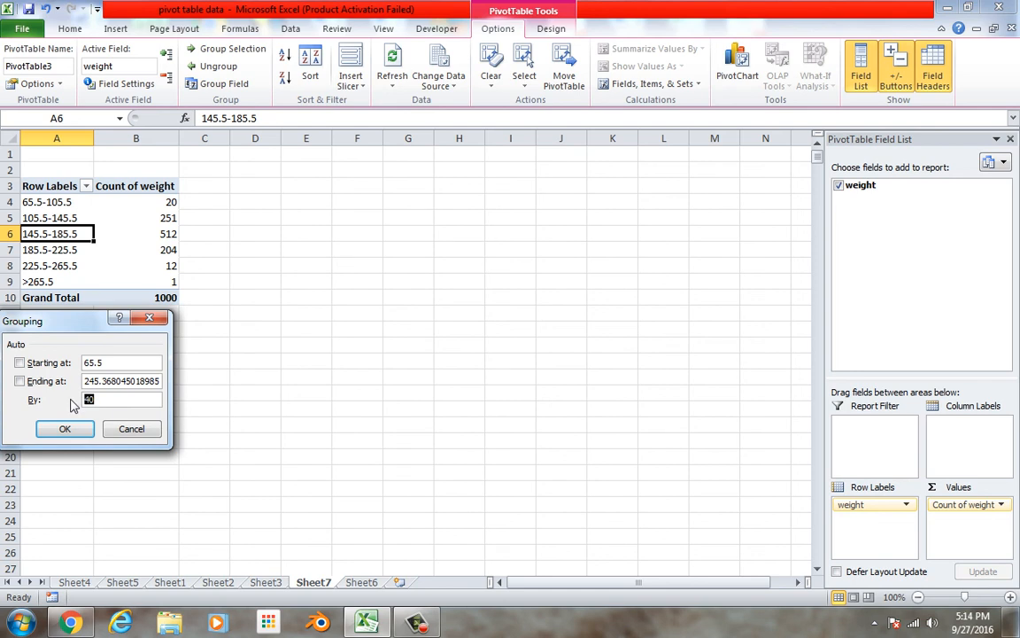
key(Return)
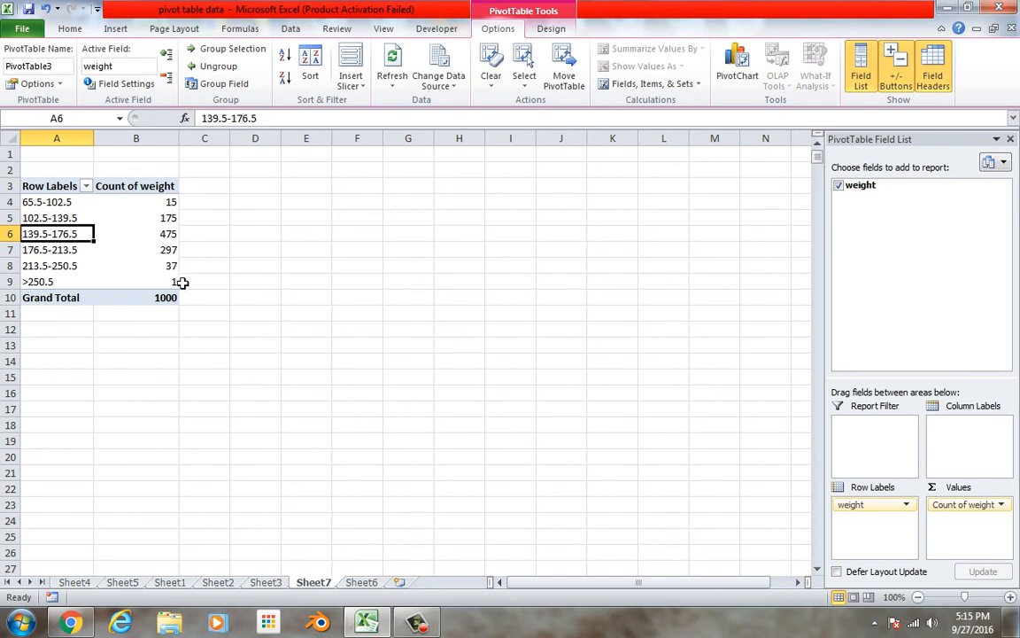
Set the interval of the weight groups to 36
right_click(64, 220)
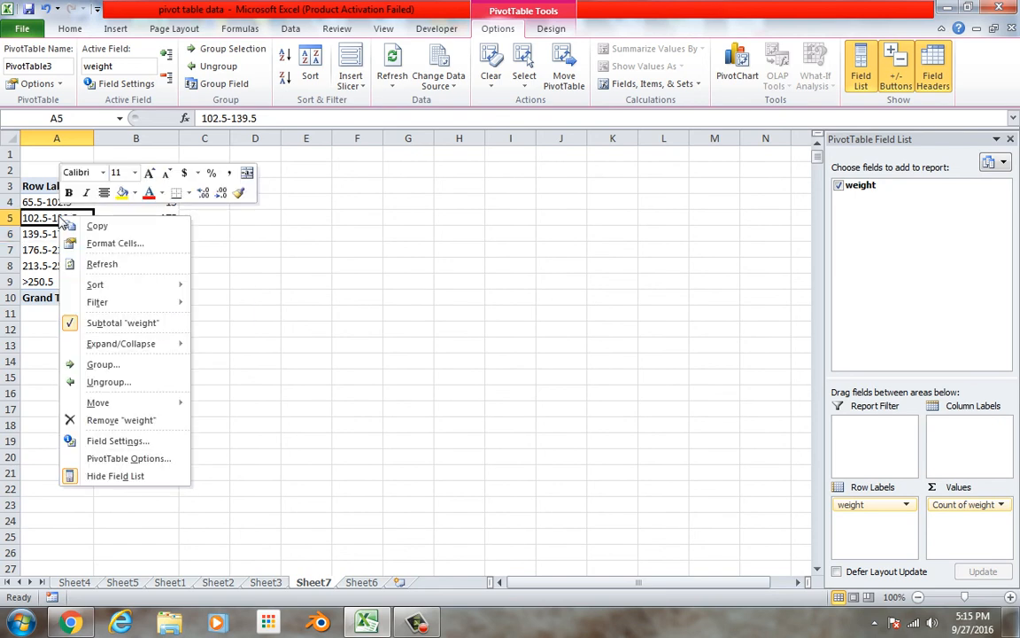
click(98, 364)
drag(94, 377, 101, 378)
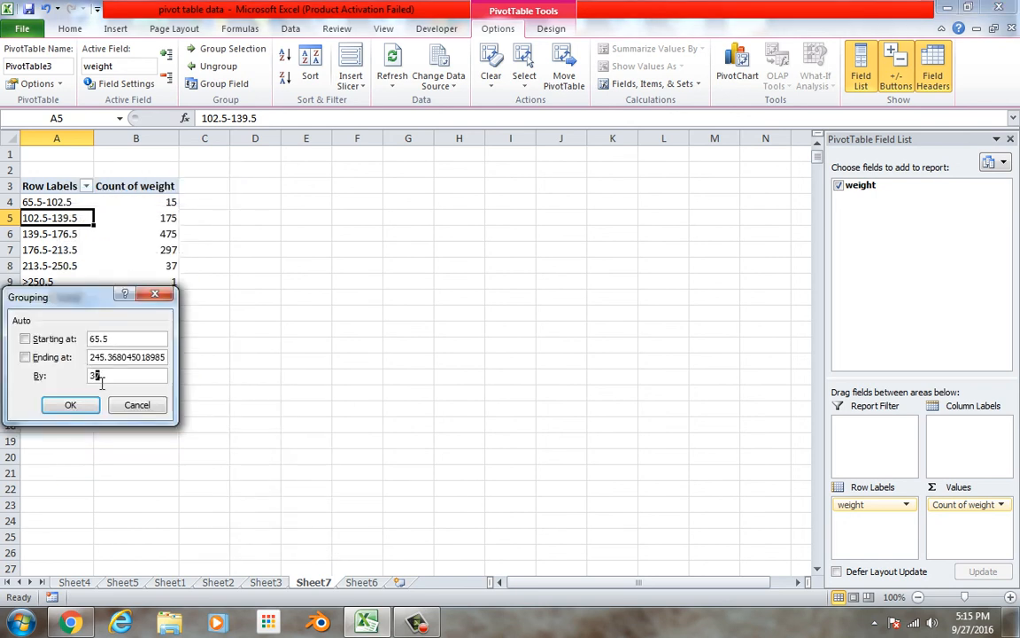
text(6)
key(Return)
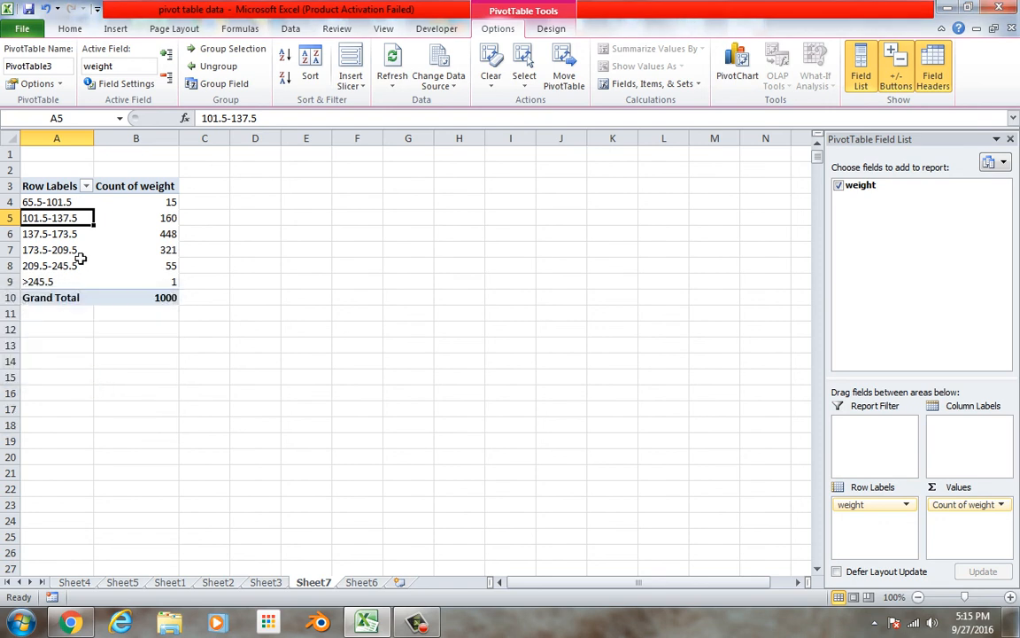
right_click(73, 238)
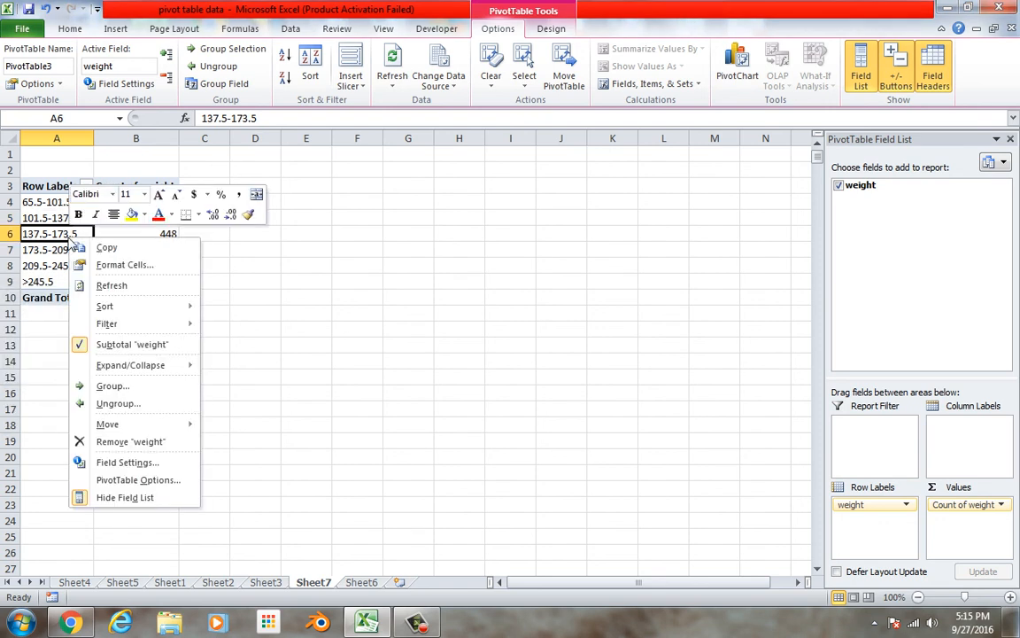
click(107, 386)
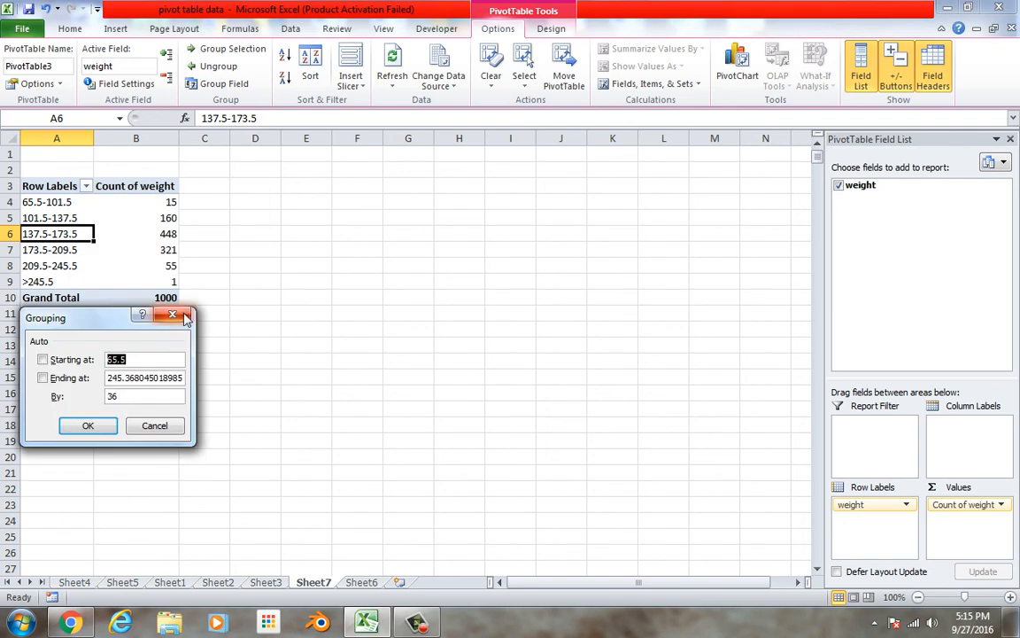
click(184, 317)
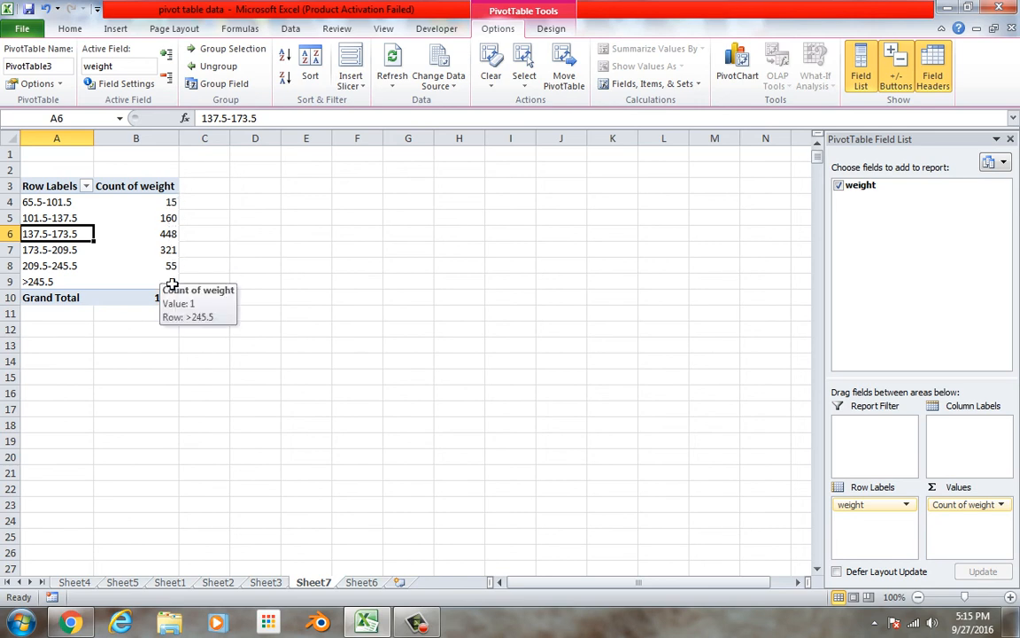
Calculate 177 divided by 5 in cell G5 beside the pivot table
click(394, 221)
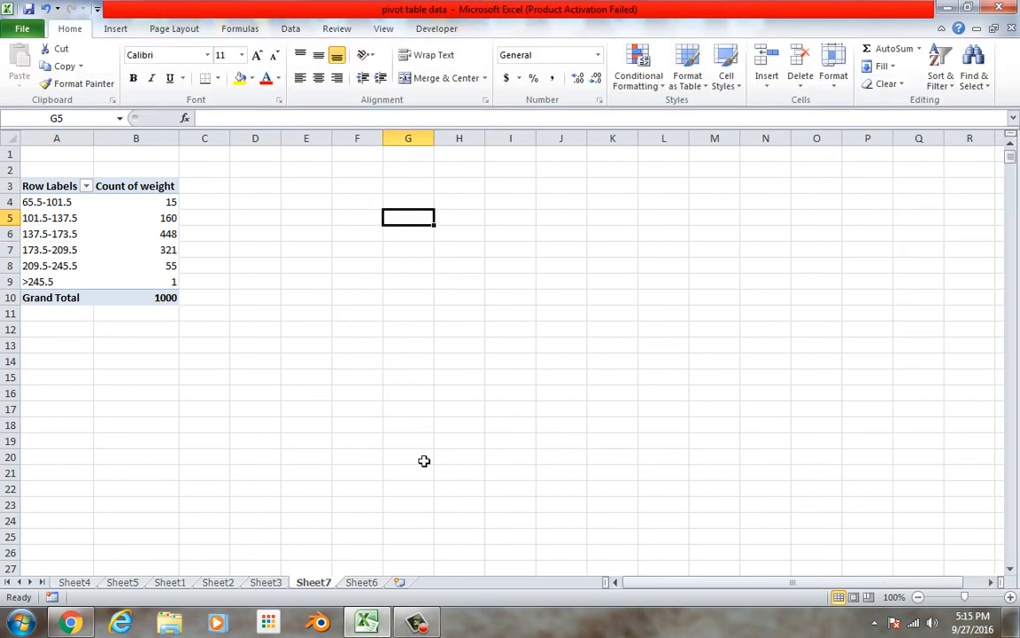
text(=177/5)
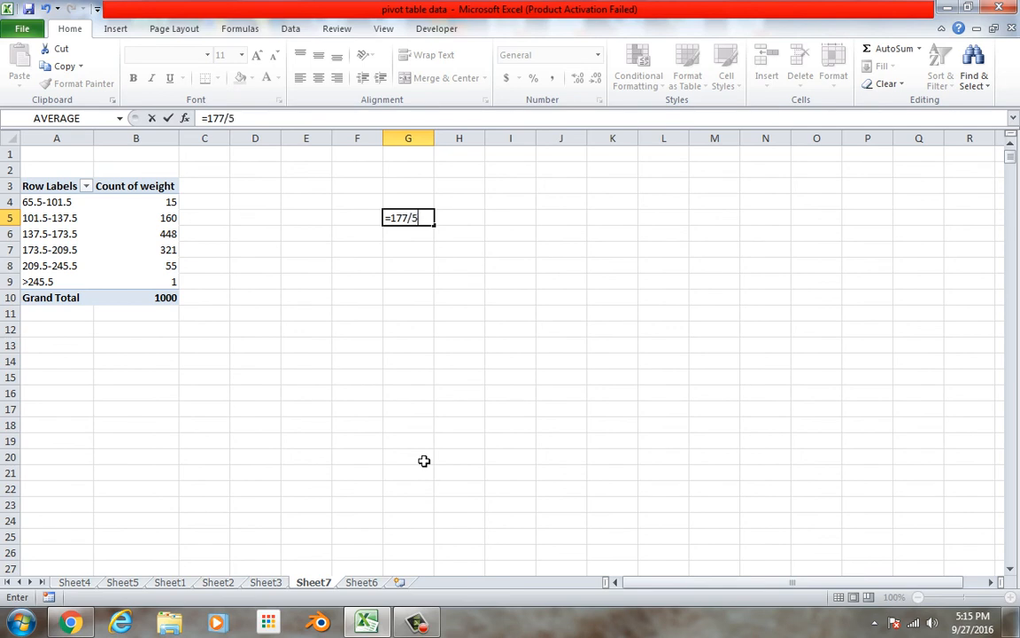
key(Return)
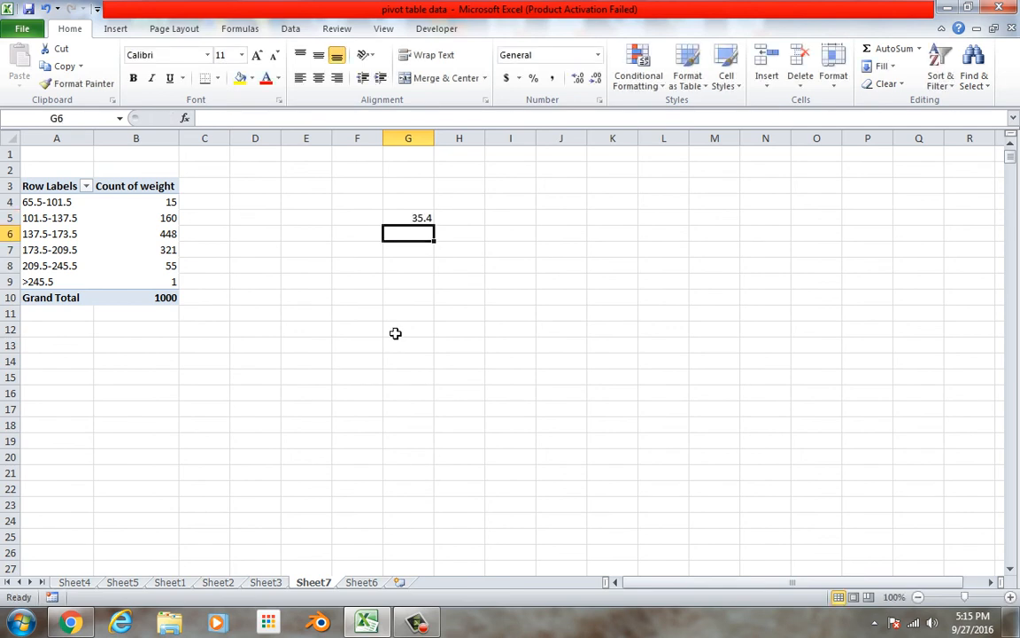
Regroup the pivot table's weight row labels in intervals of 40, keeping the 65.5 start
click(67, 237)
right_click(66, 239)
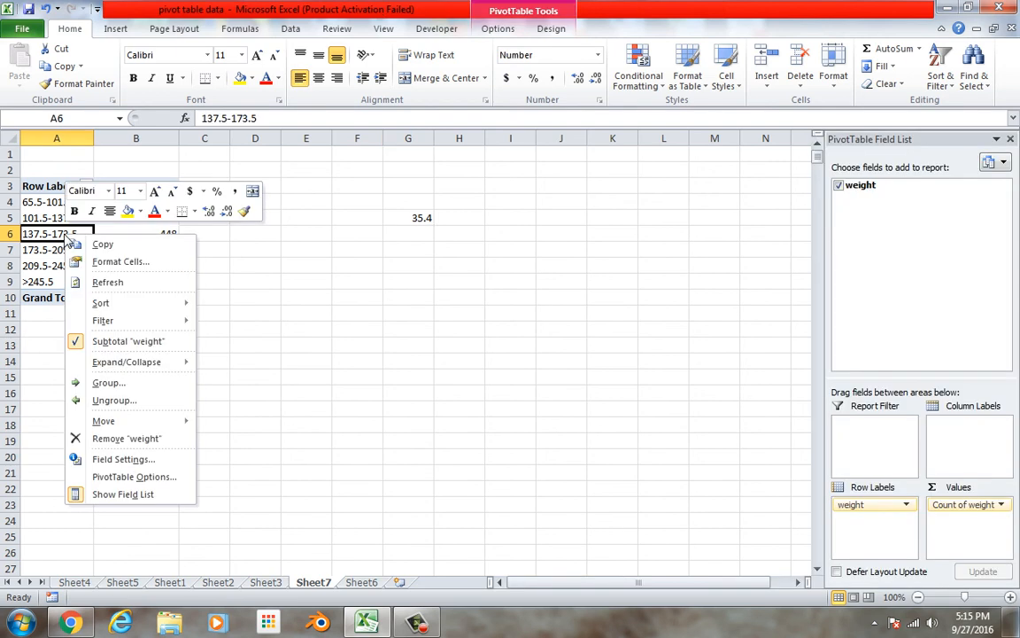
click(107, 383)
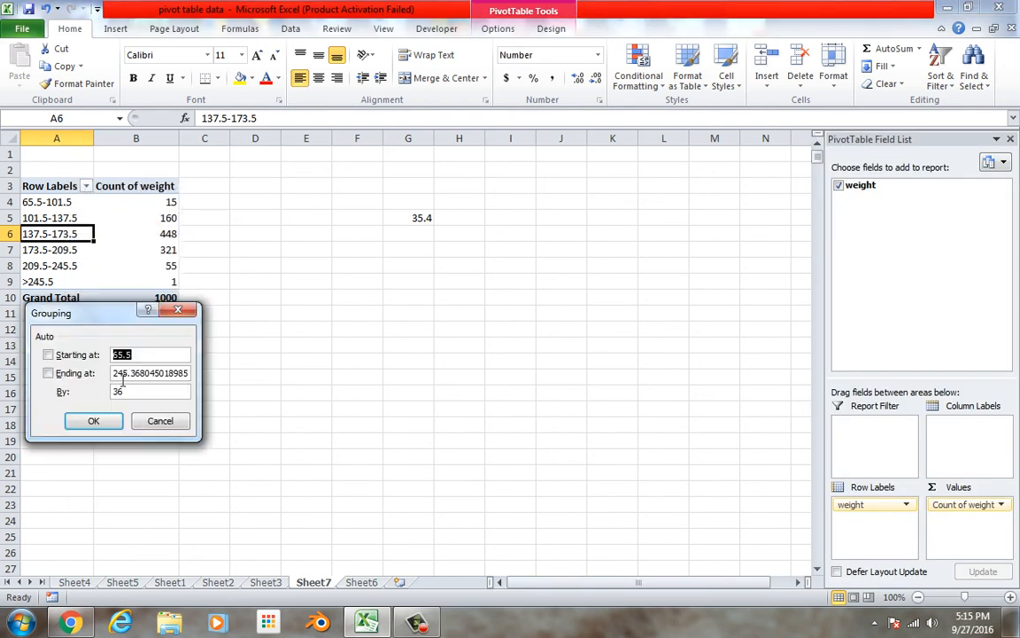
click(138, 368)
double_click(135, 397)
key(Return)
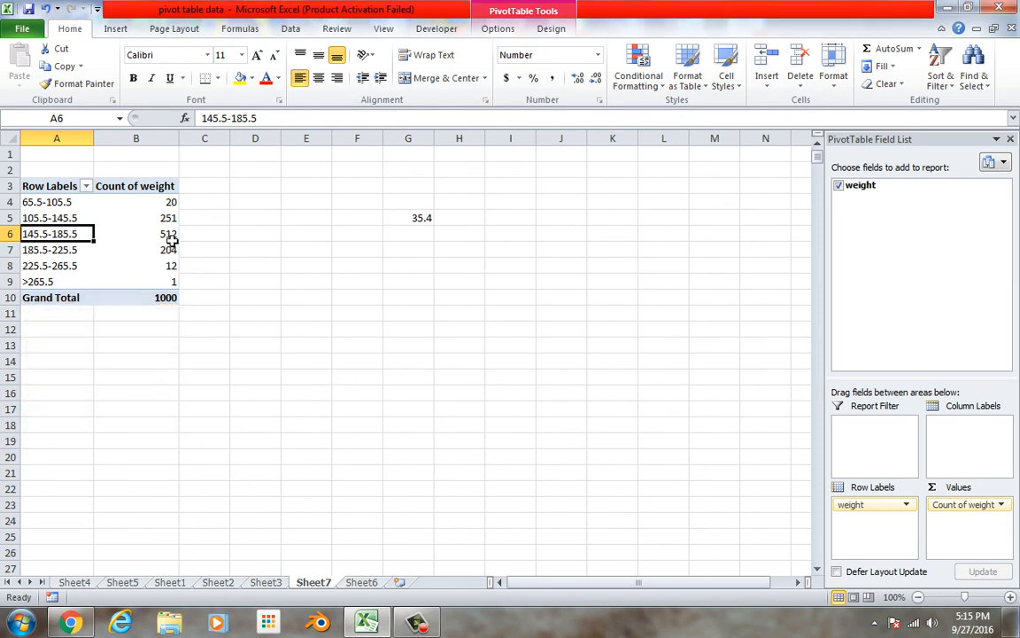
Regroup the pivot table's weight row labels in intervals of 42
right_click(68, 241)
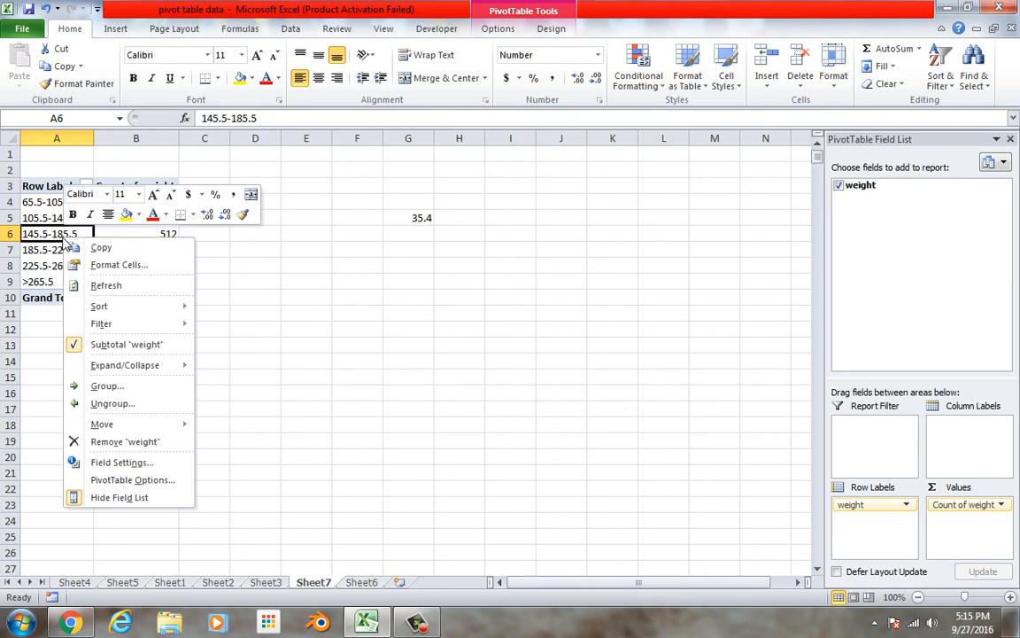
click(102, 388)
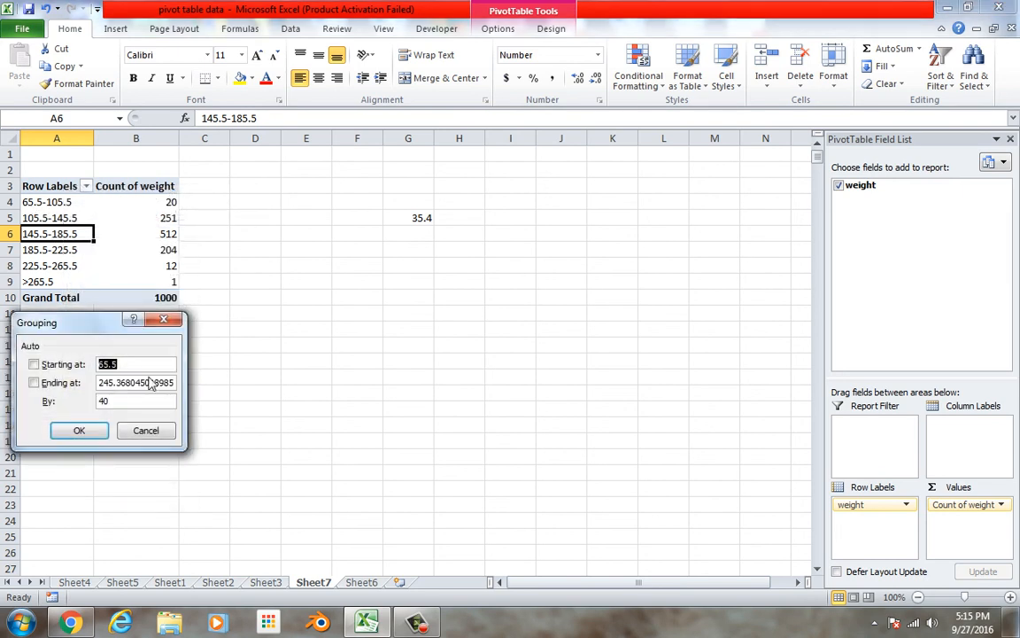
double_click(125, 402)
click(82, 432)
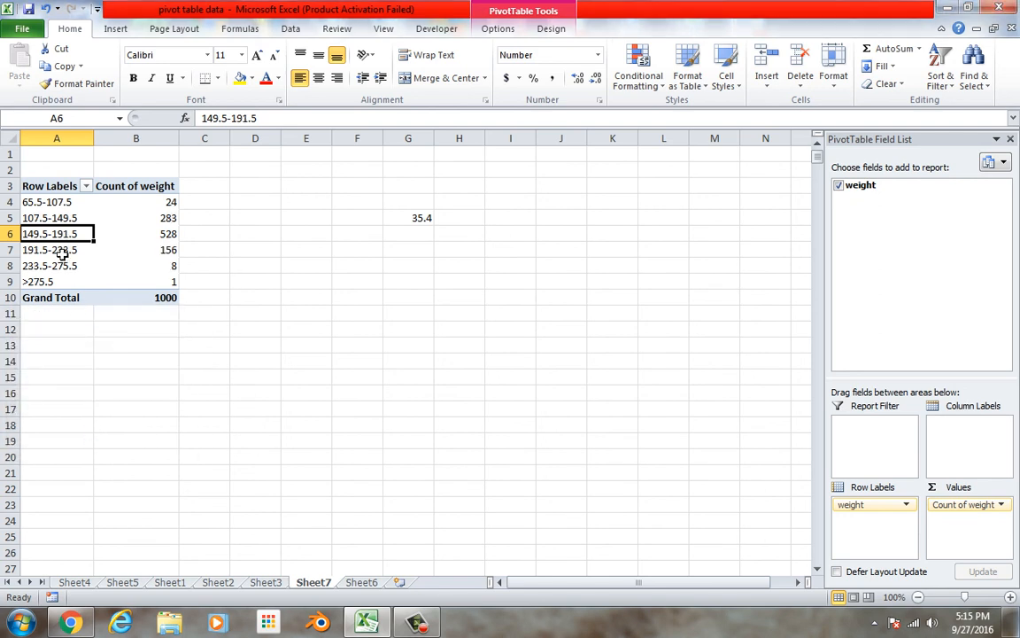
Set the weight grouping interval to 45, keeping the 65.5 start
right_click(58, 249)
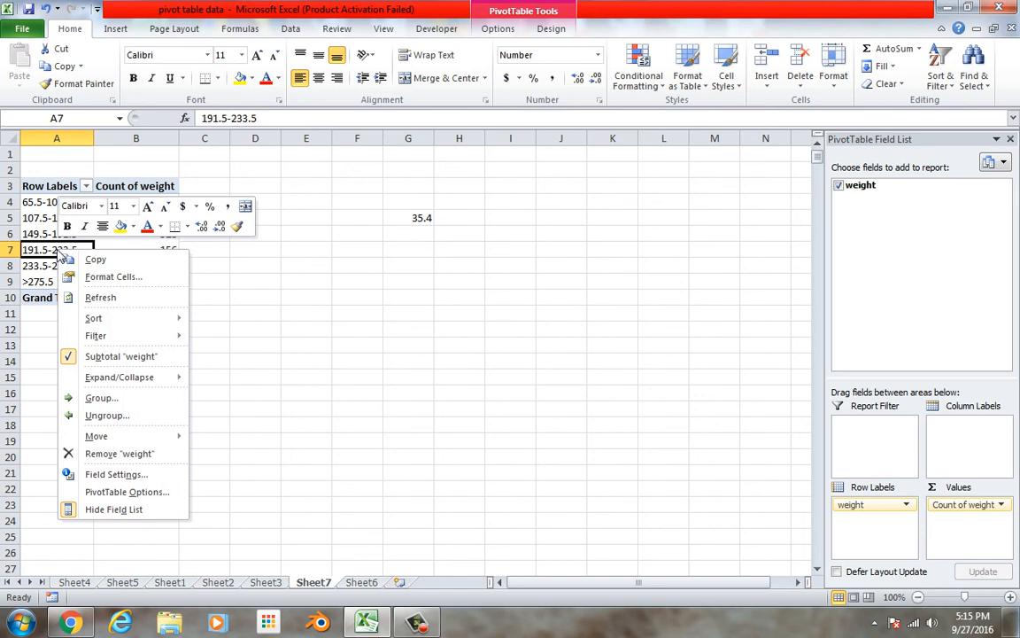
click(93, 397)
drag(108, 412, 85, 413)
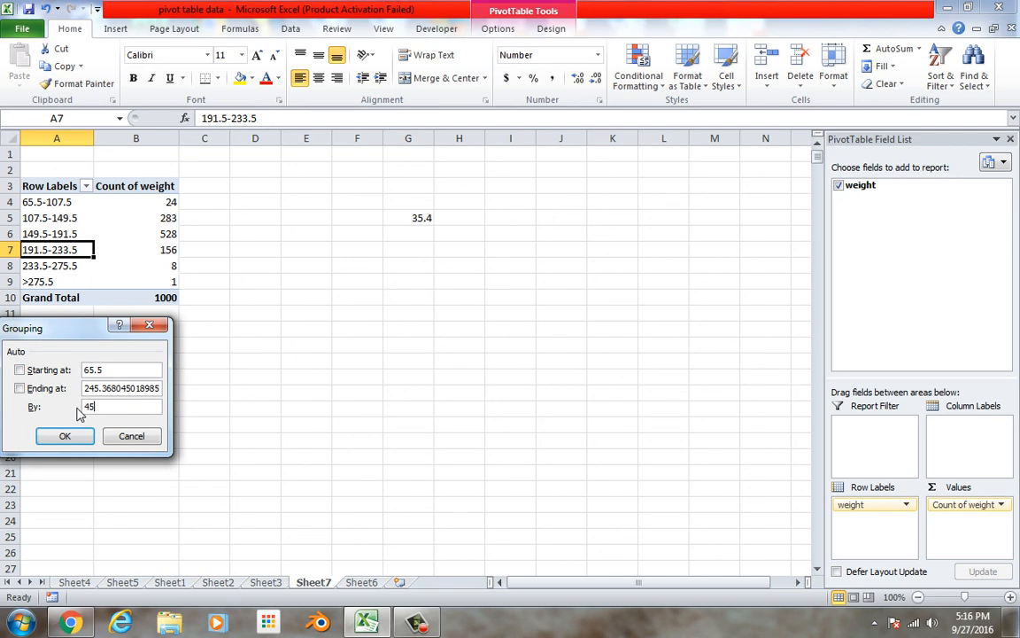
click(66, 440)
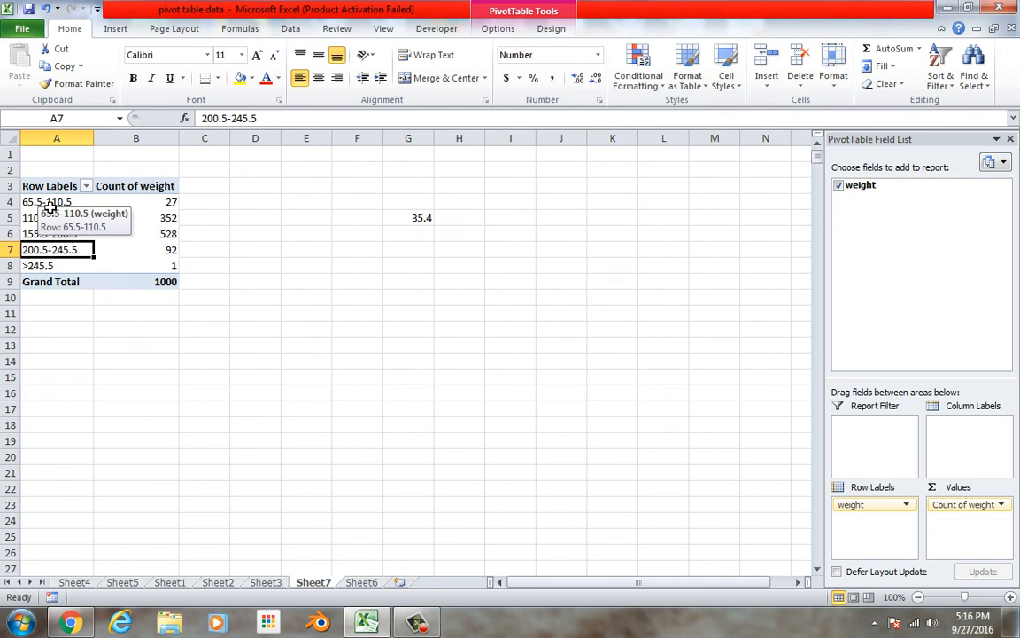
Insert a clustered column chart from the grouped weight ranges and their counts in A4:B8
drag(46, 203, 116, 270)
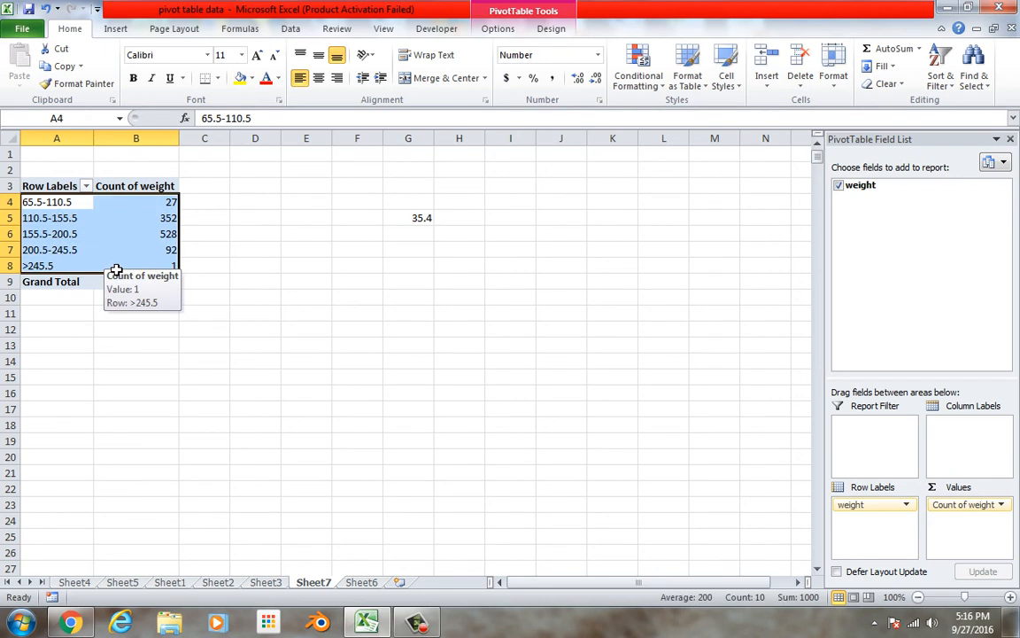
right_click(116, 269)
key(Escape)
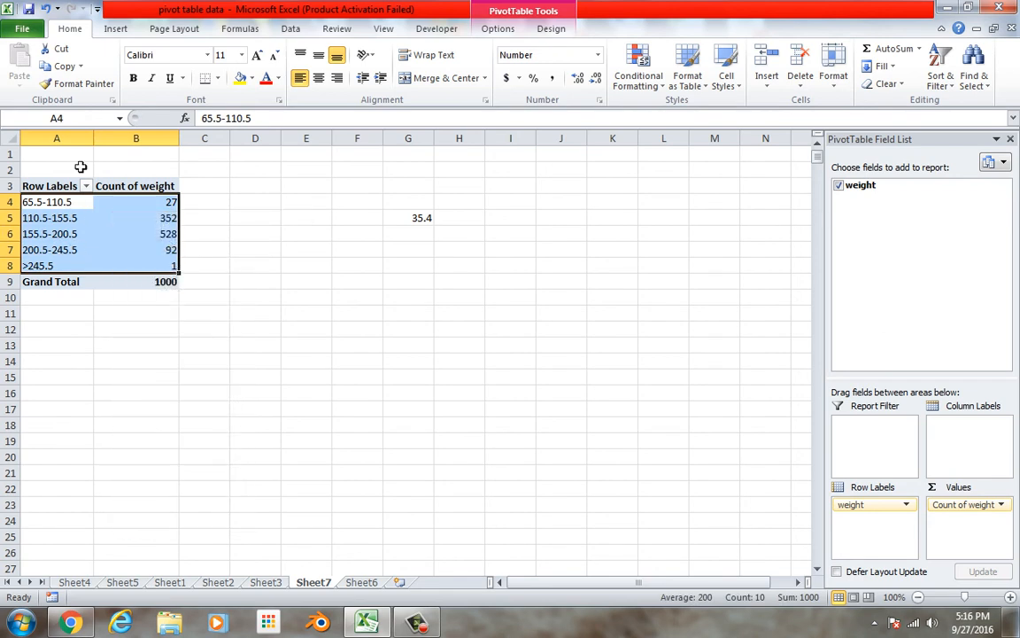
click(116, 29)
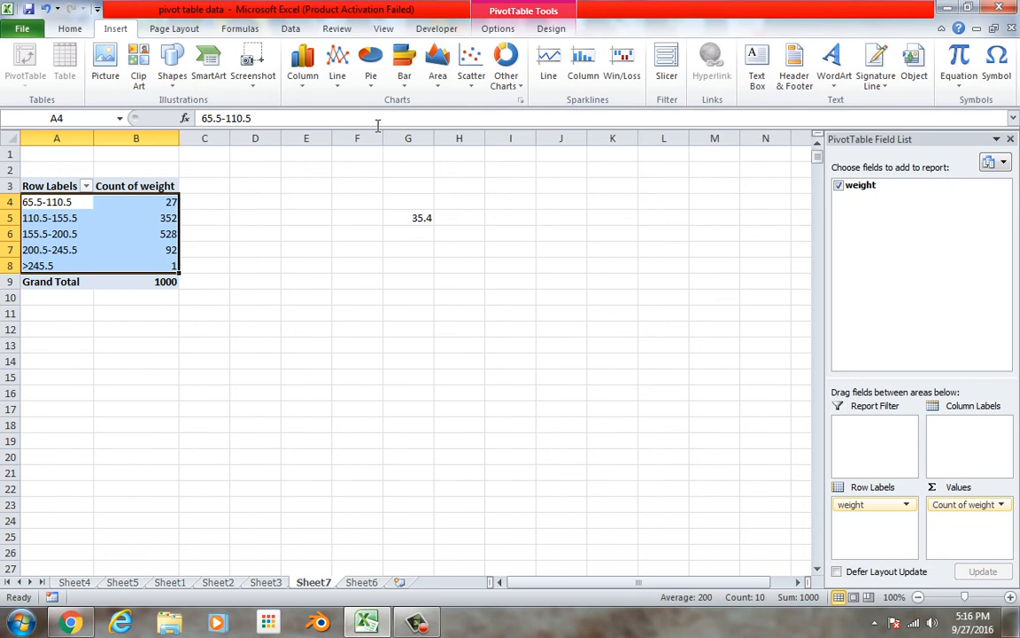
click(302, 66)
click(149, 122)
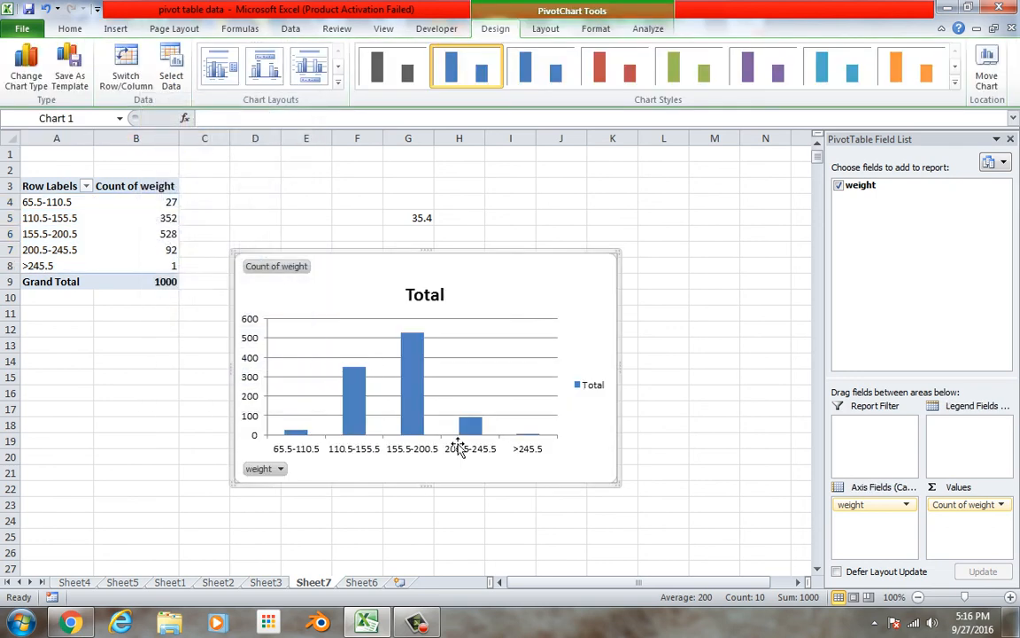
Set the gap width of the chart's data series to 0% so the columns touch like a histogram
right_click(354, 416)
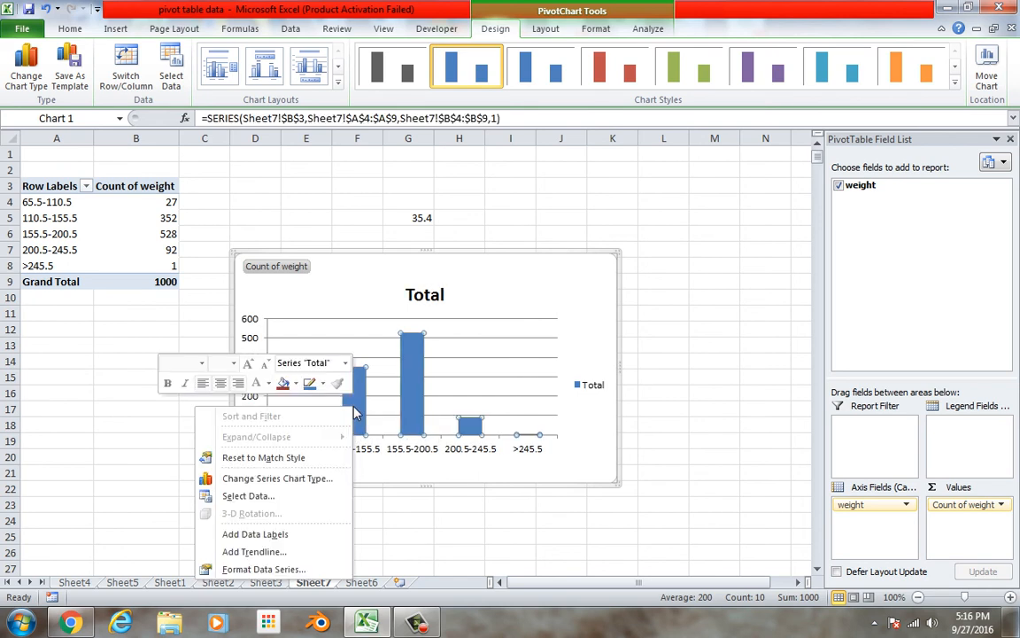
click(282, 568)
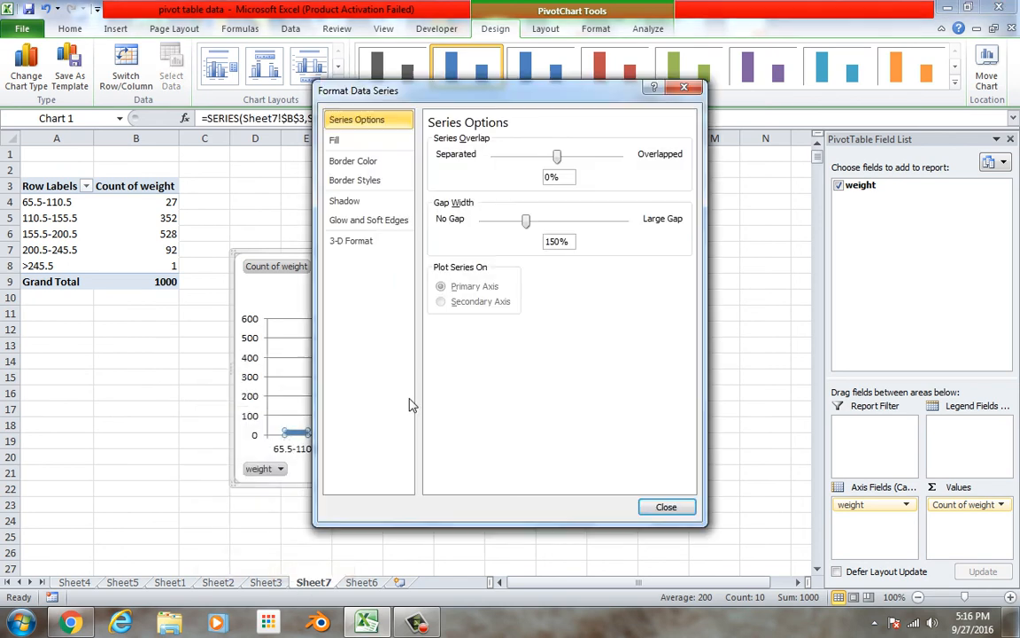
click(483, 220)
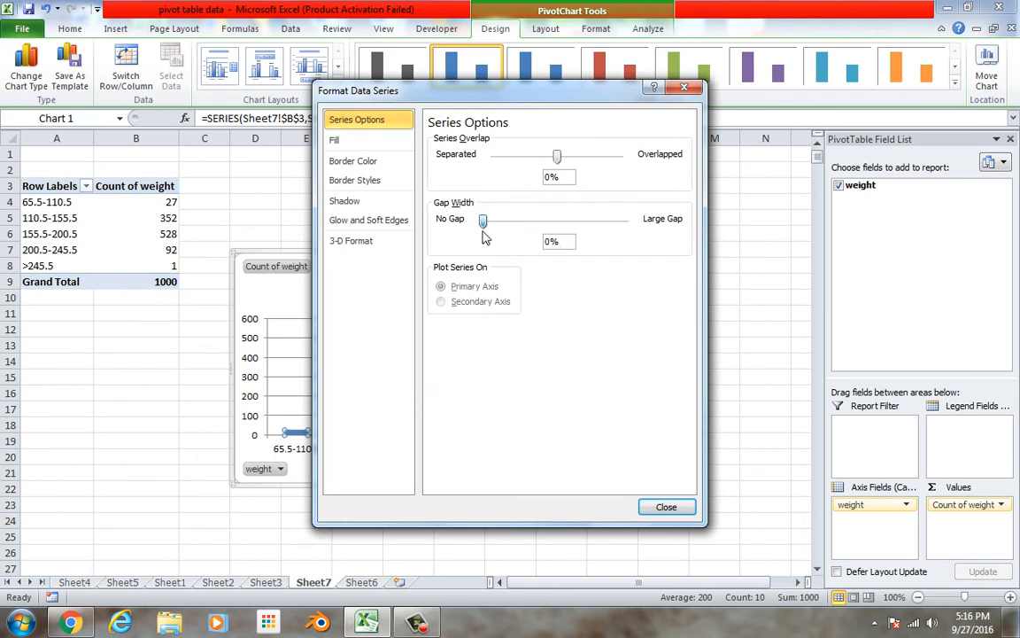
click(663, 506)
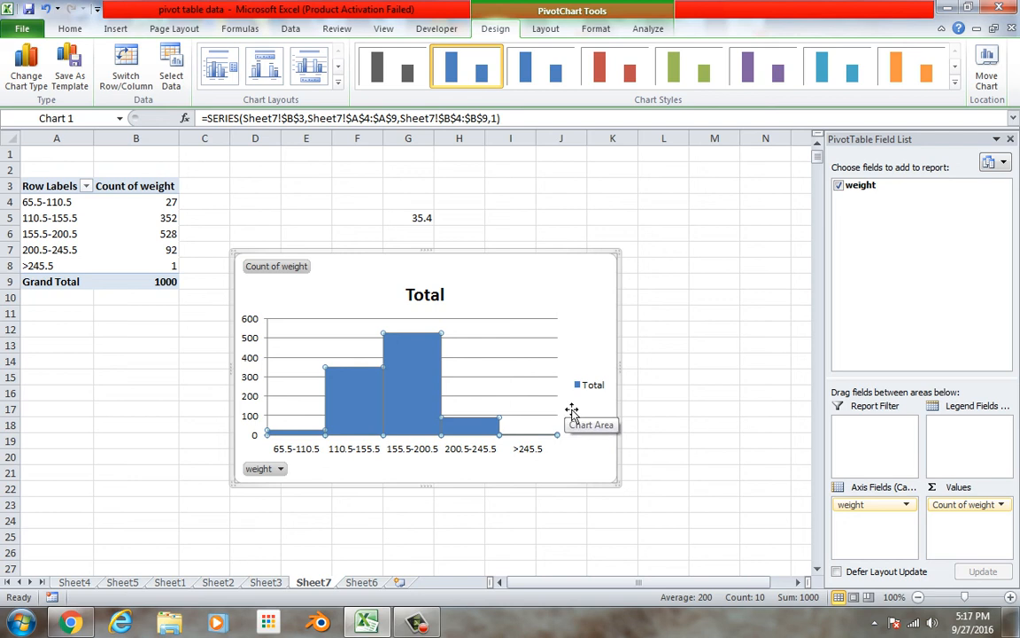
Change the chart title to "weights of kids in class" and delete the chart's legend
click(429, 299)
double_click(426, 298)
text(weight)
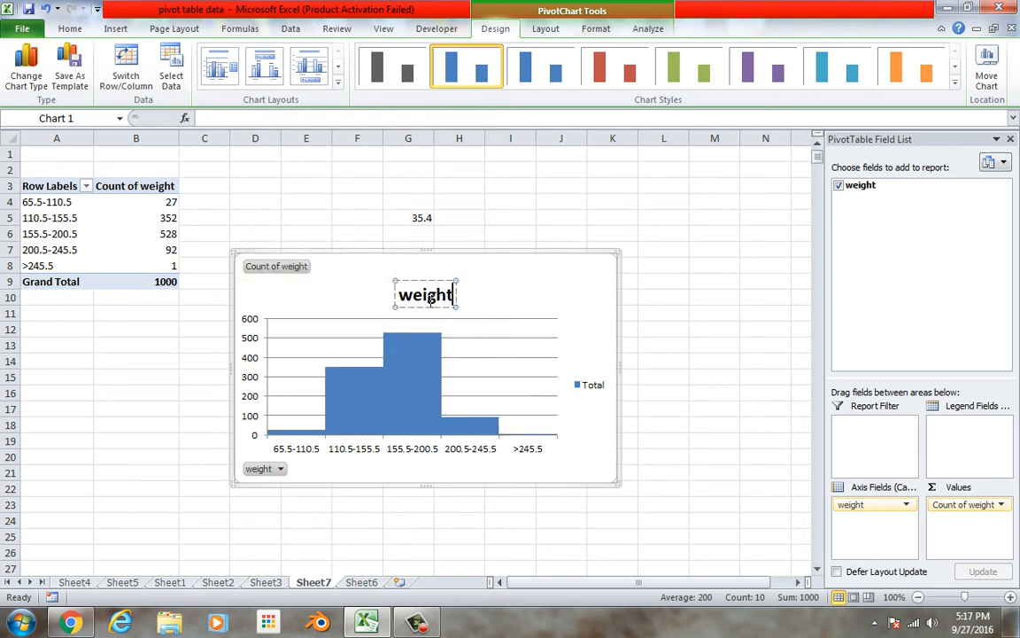
text(s of kids in lca)
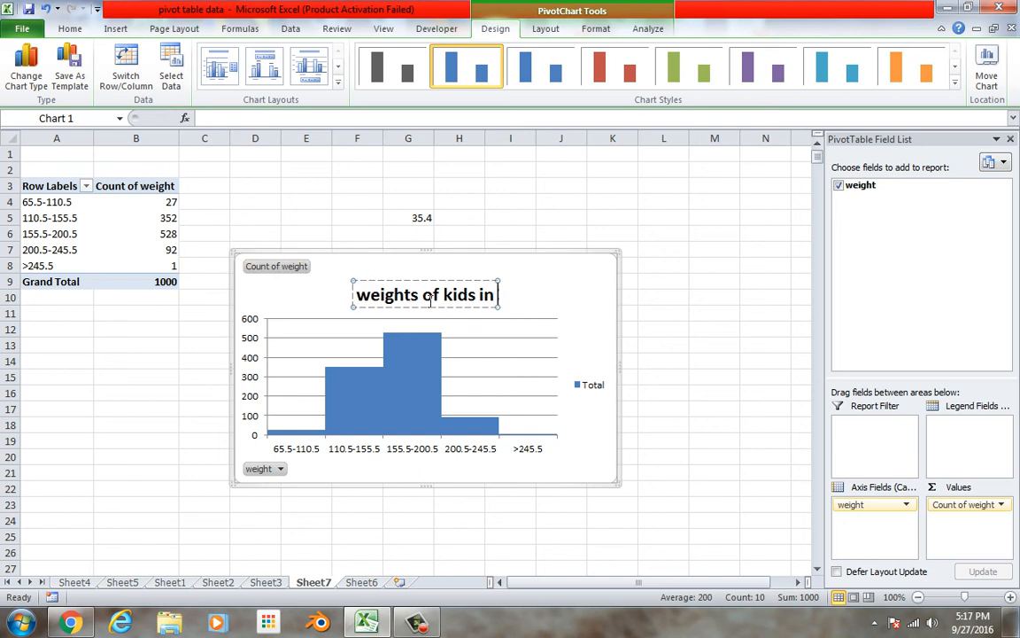
key(BackSpace)
key(BackSpace)
key(BackSpace)
text(class)
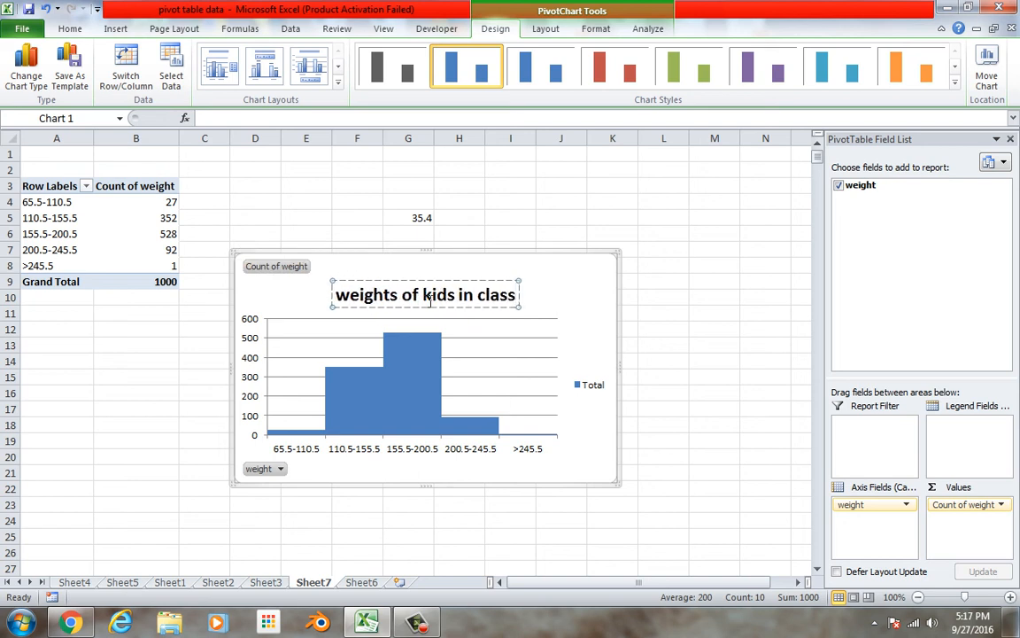
click(588, 384)
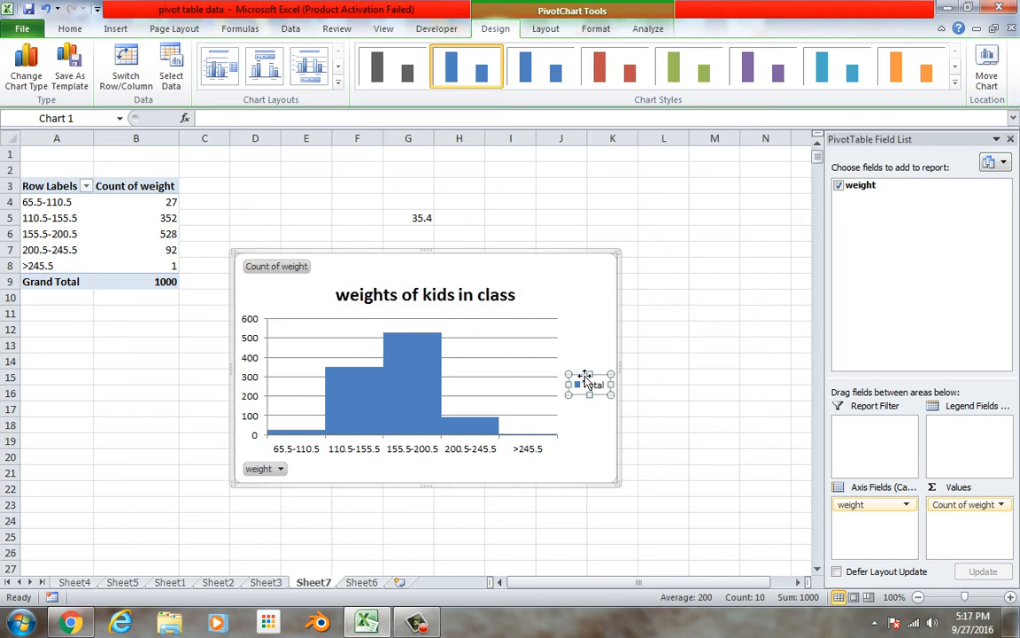
key(Delete)
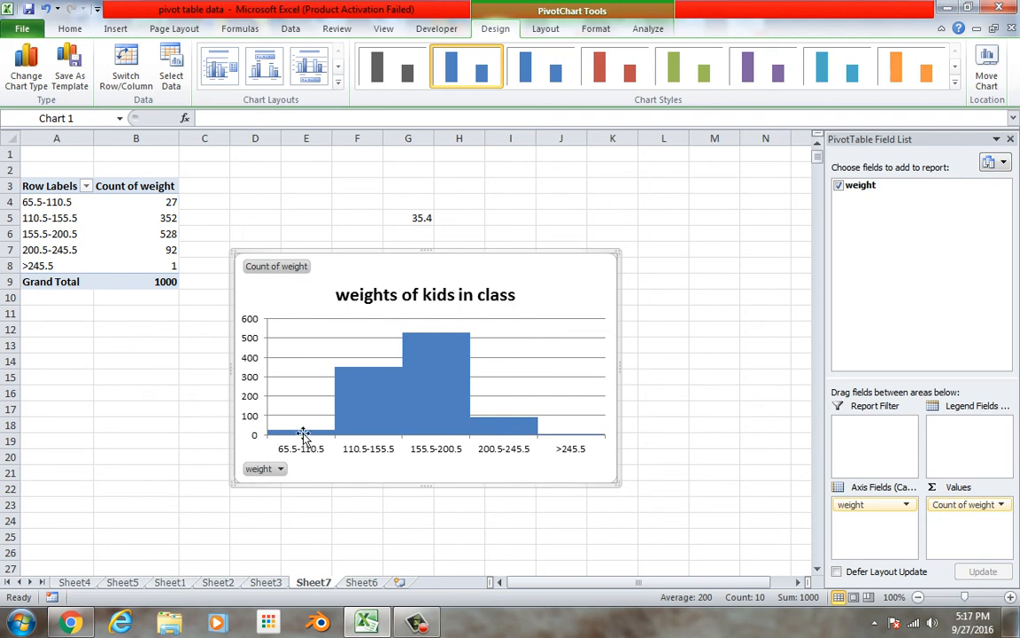
click(417, 622)
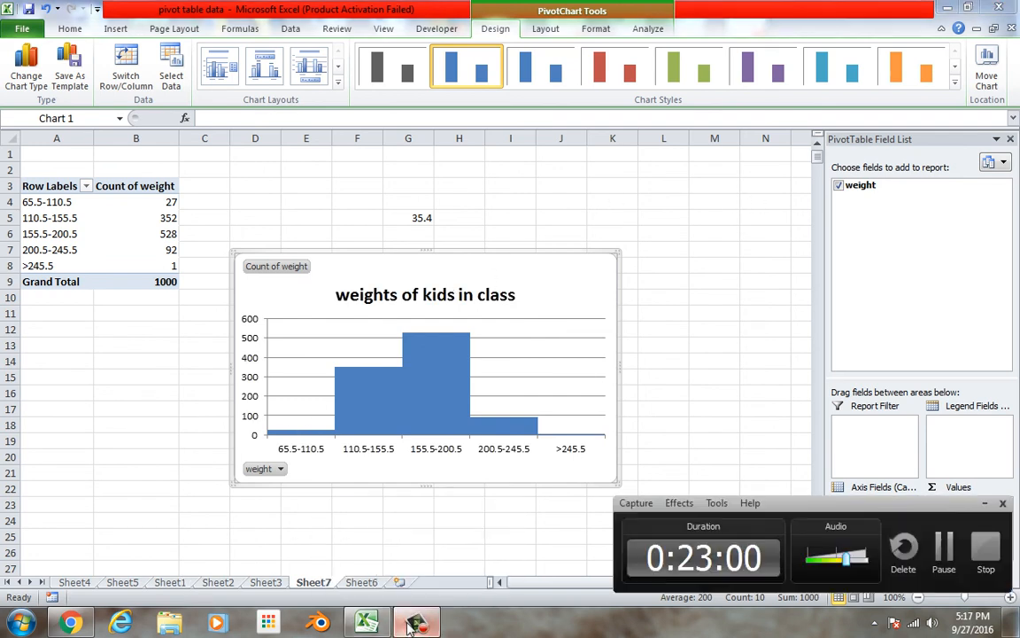